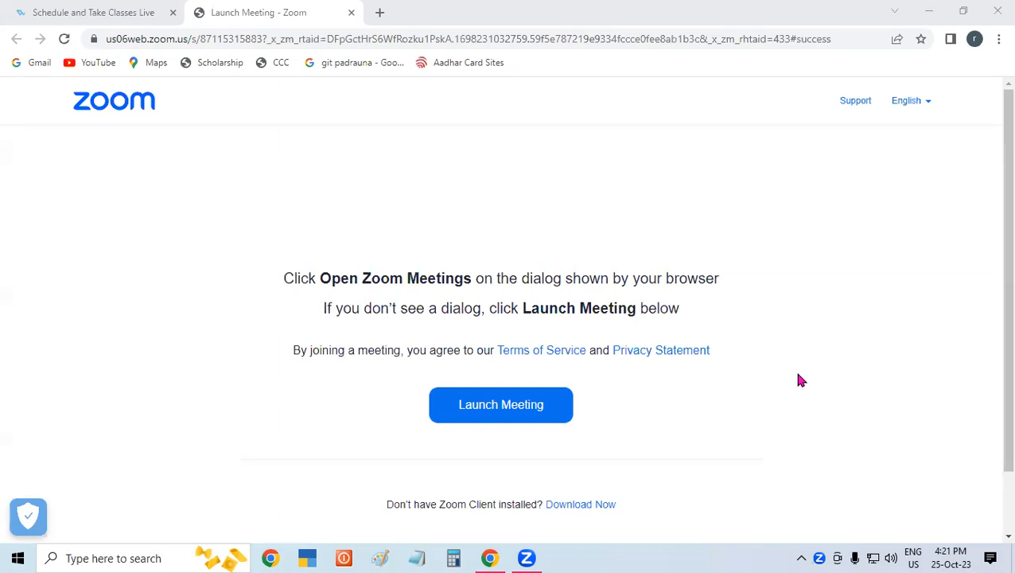
- Launch Microsoft Paint by running mspaint
key(super+r)
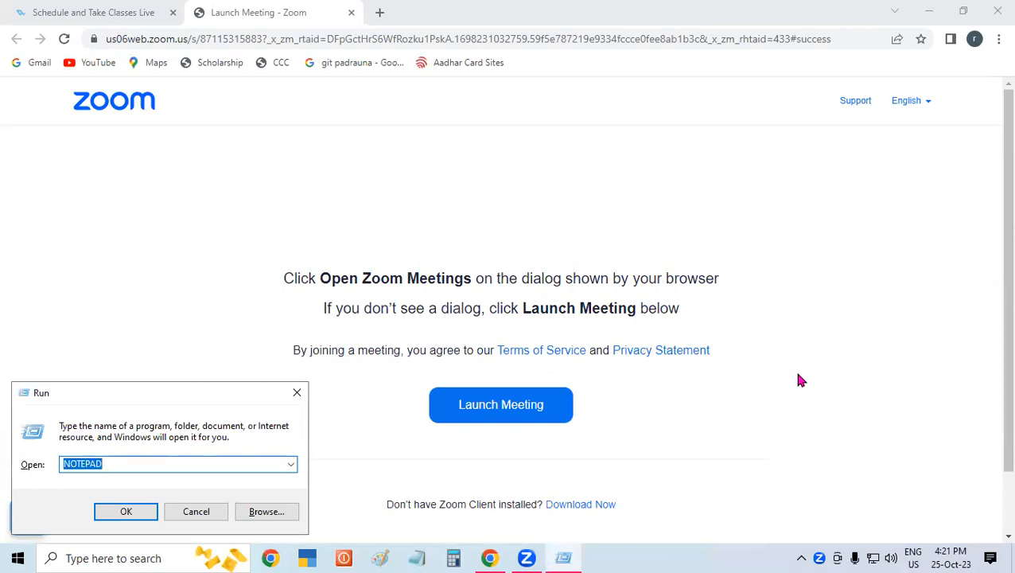
text(mspaint)
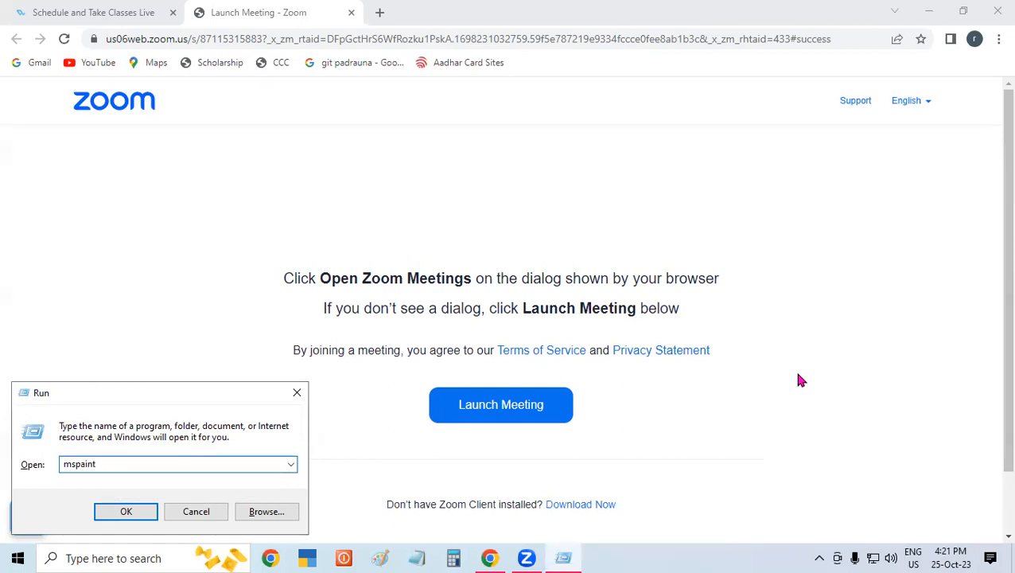
key(Return)
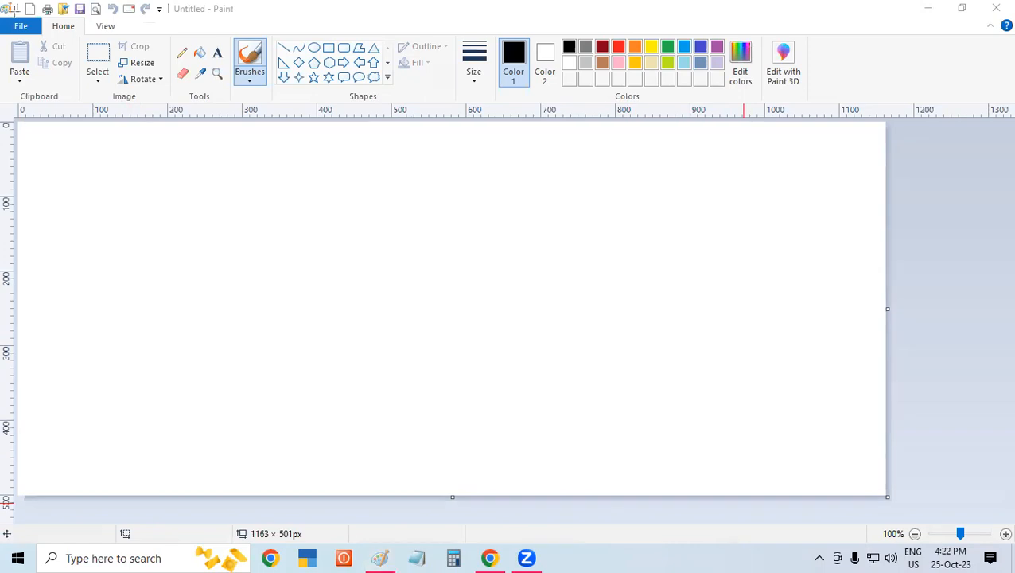
mouse_move(14, 2)
mouse_down()
mouse_move(389, 38)
mouse_move(1004, 19)
mouse_up()
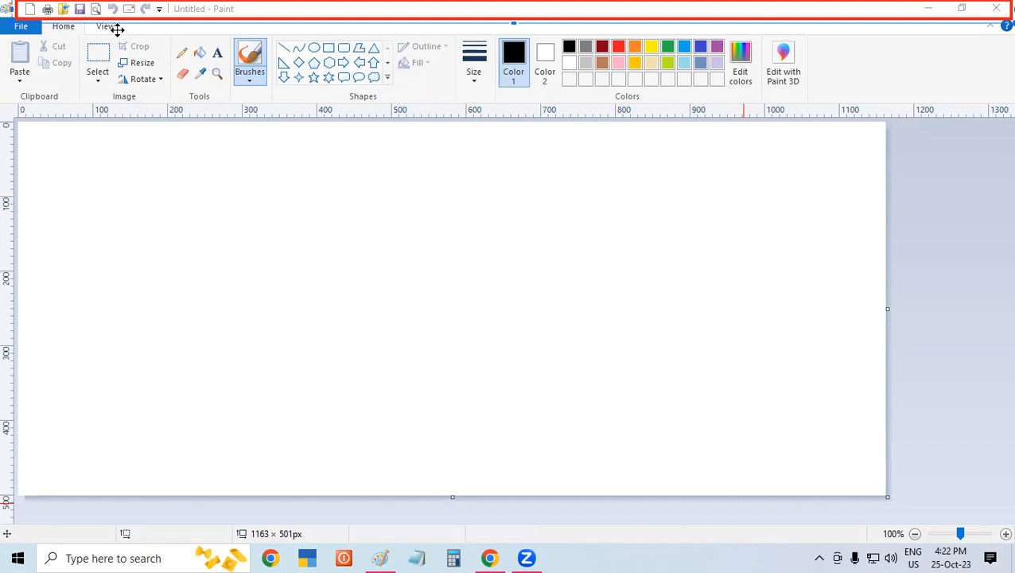
mouse_move(11, 35)
mouse_down()
mouse_move(11, 24)
mouse_move(56, 35)
mouse_move(199, 33)
mouse_move(203, 9)
mouse_move(216, 24)
mouse_move(359, 16)
mouse_move(377, 35)
mouse_up()
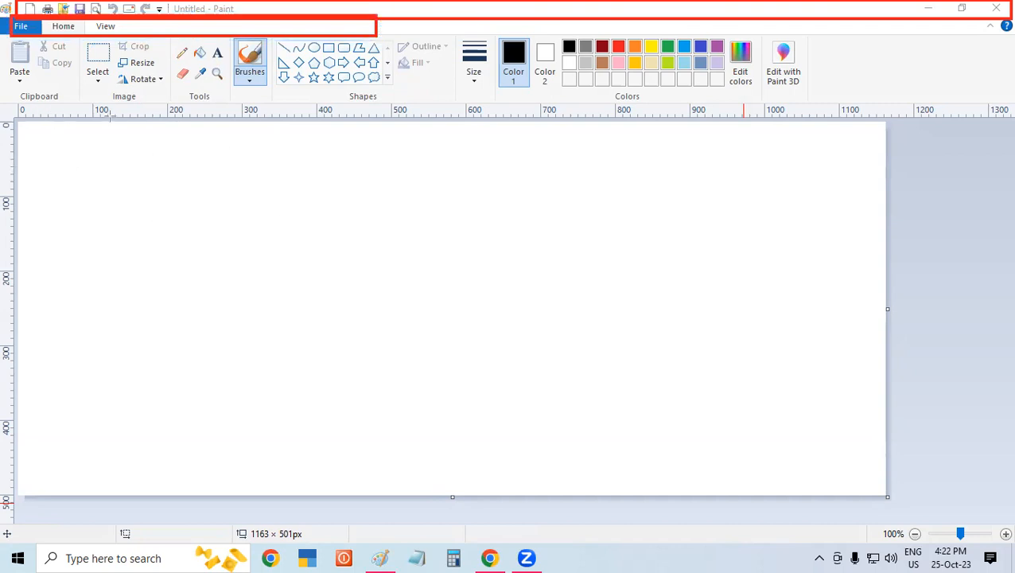
mouse_move(7, 38)
mouse_down()
mouse_move(121, 73)
mouse_move(915, 104)
mouse_move(921, 91)
mouse_move(914, 100)
mouse_move(899, 86)
mouse_up()
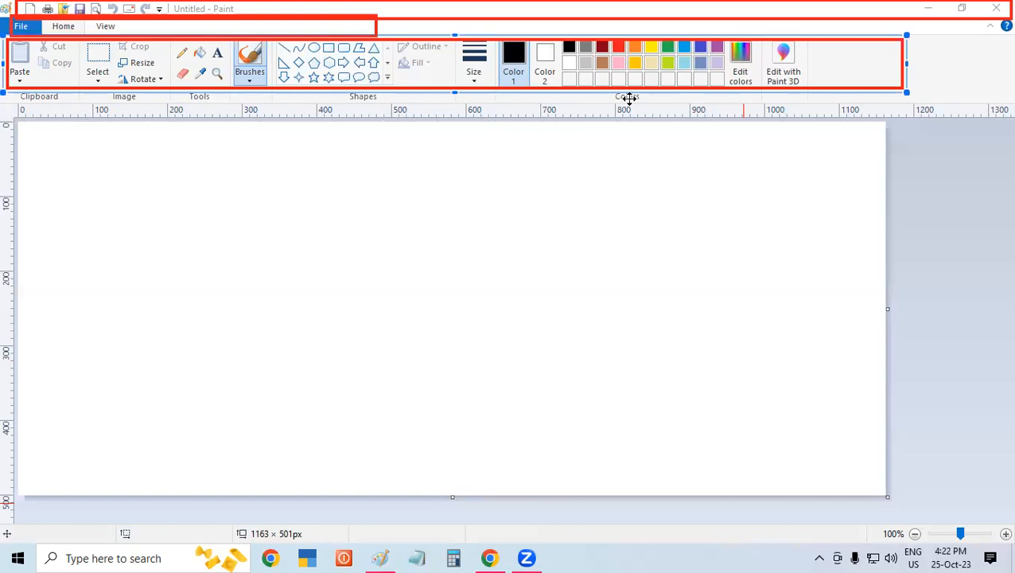
mouse_move(650, 105)
mouse_down()
mouse_move(578, 90)
mouse_move(1, 85)
mouse_move(10, 92)
mouse_up()
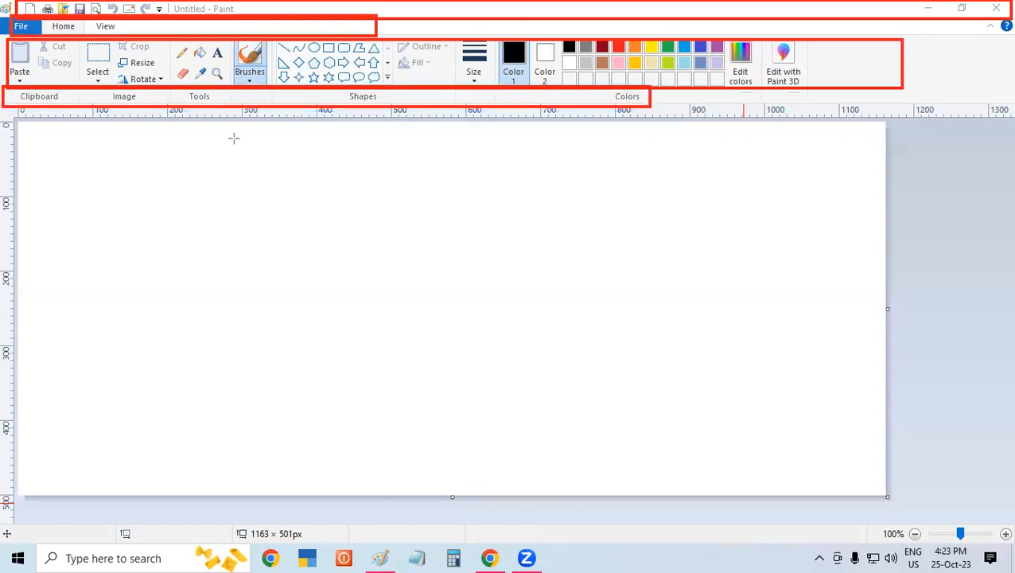
drag(146, 116, 987, 126)
drag(55, 141, 875, 477)
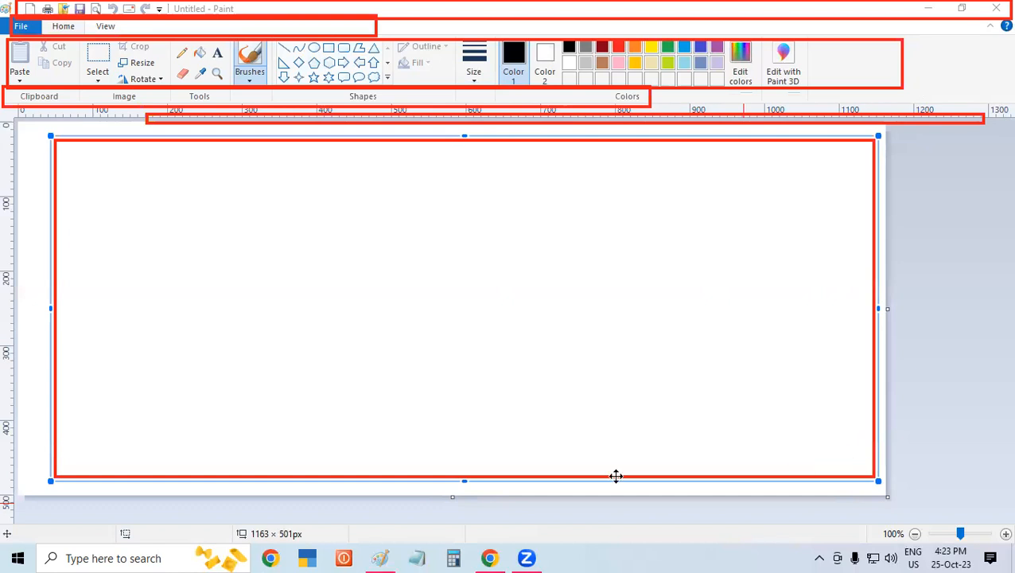
drag(858, 513, 1012, 542)
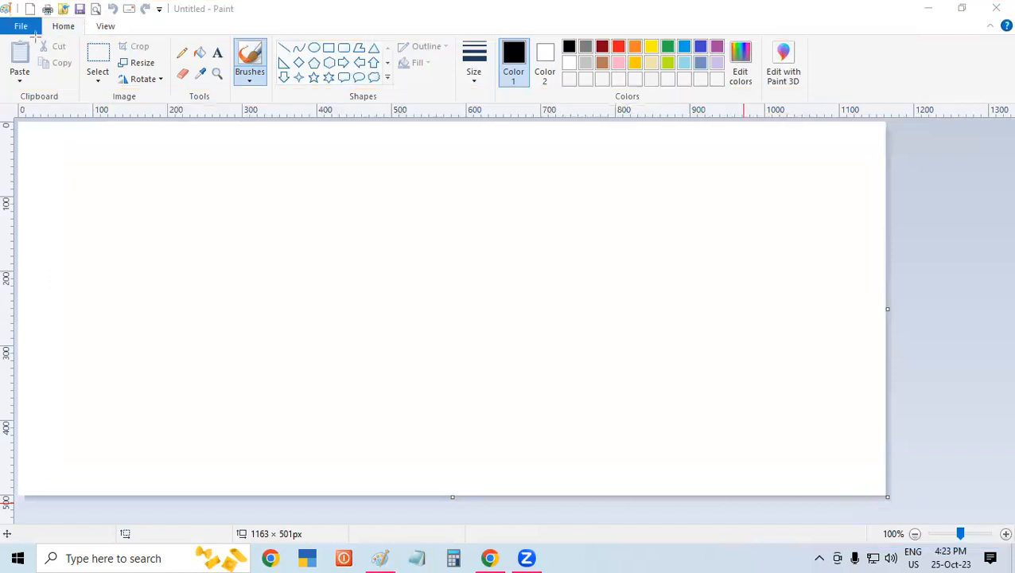
mouse_move(7, 8)
mouse_down()
mouse_move(125, 34)
mouse_move(170, 26)
mouse_up()
- Move the Quick Access Toolbar below the ribbon and back above it
click(158, 8)
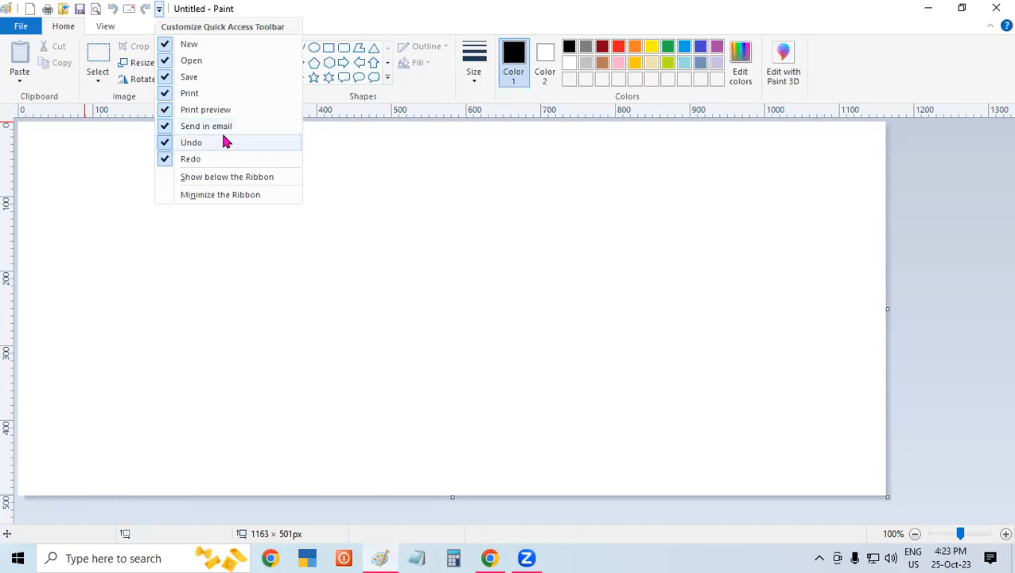
click(111, 229)
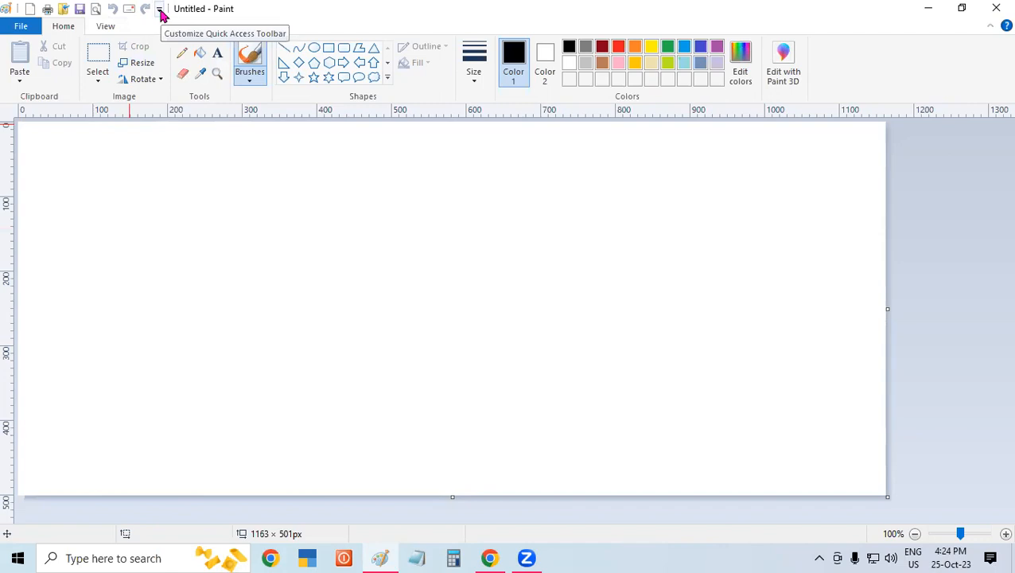
click(146, 198)
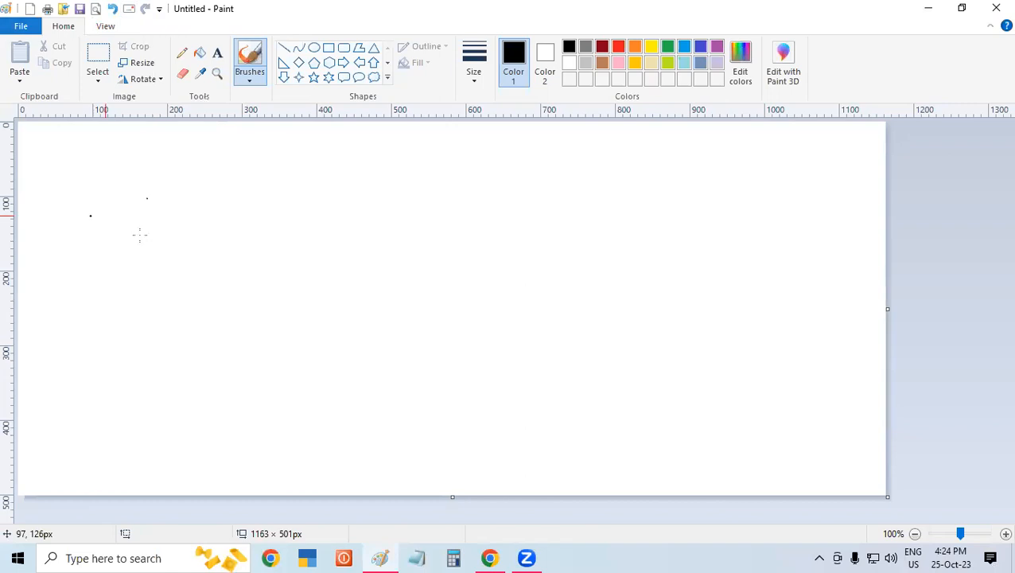
click(159, 9)
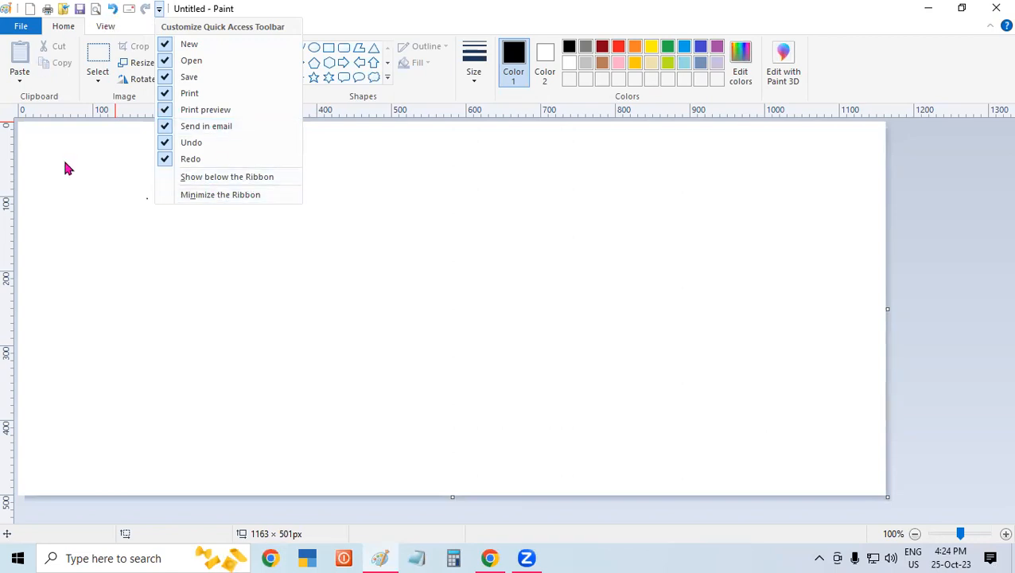
click(227, 177)
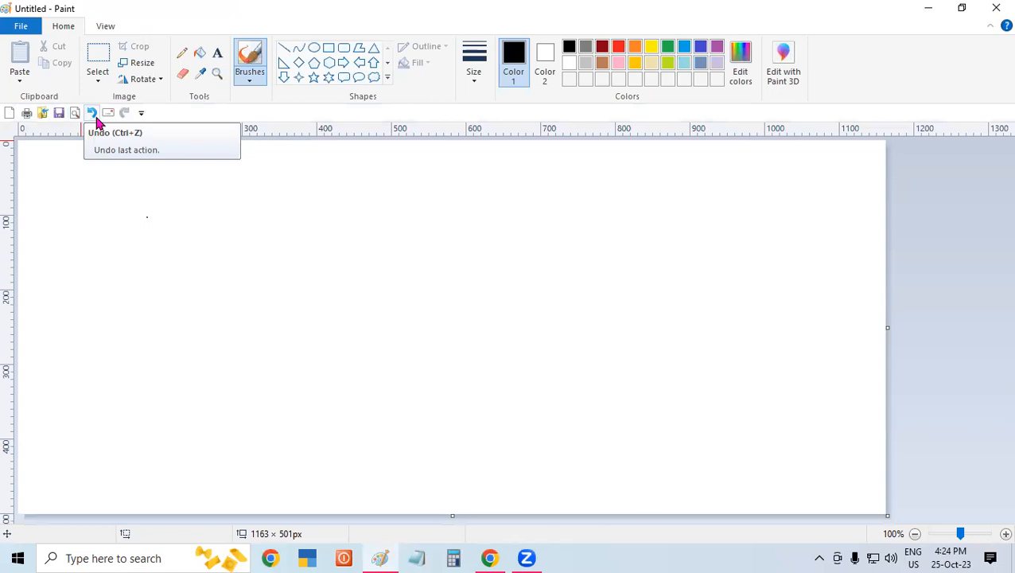
click(141, 113)
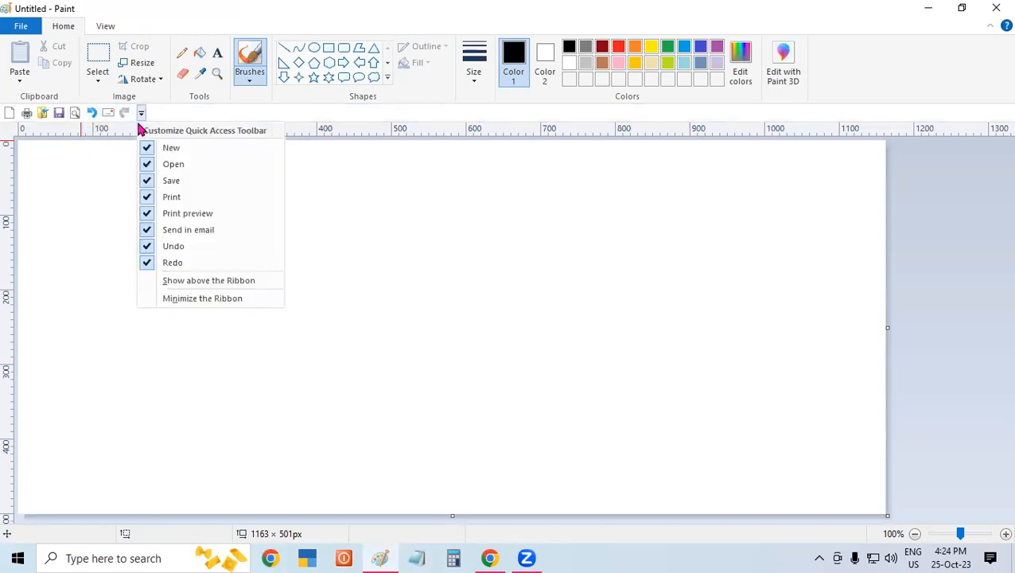
click(222, 281)
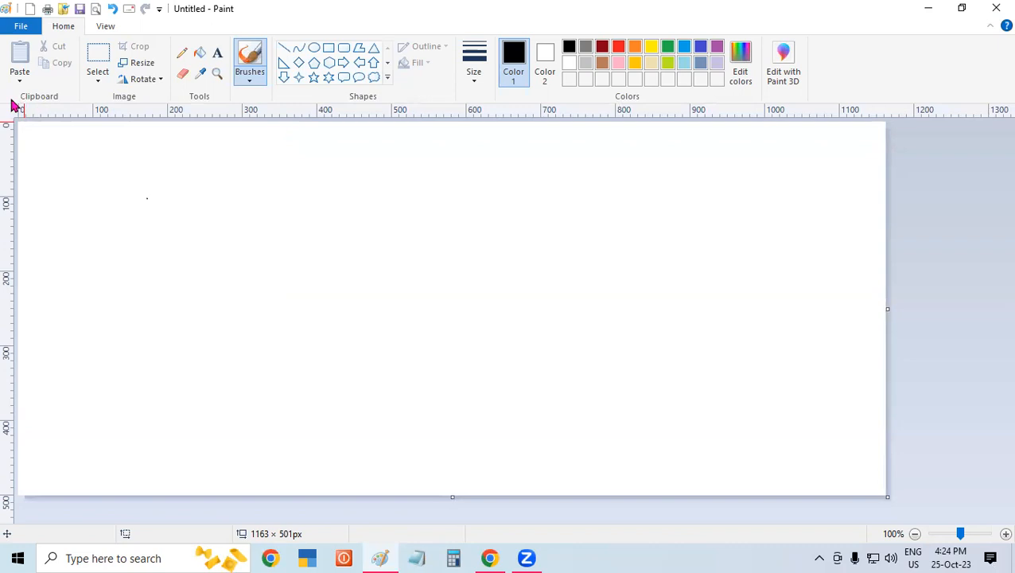
click(132, 129)
click(85, 268)
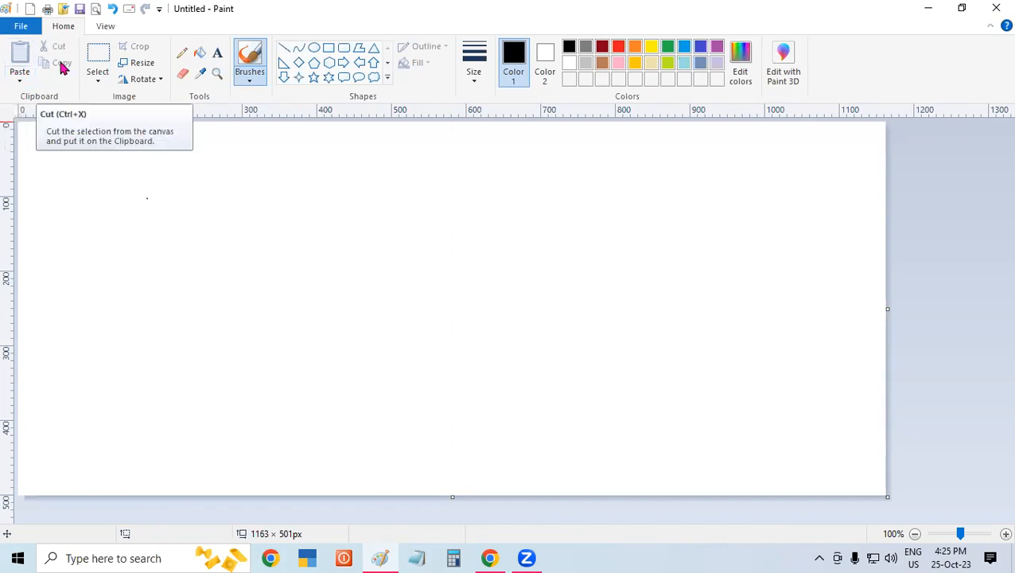
click(79, 236)
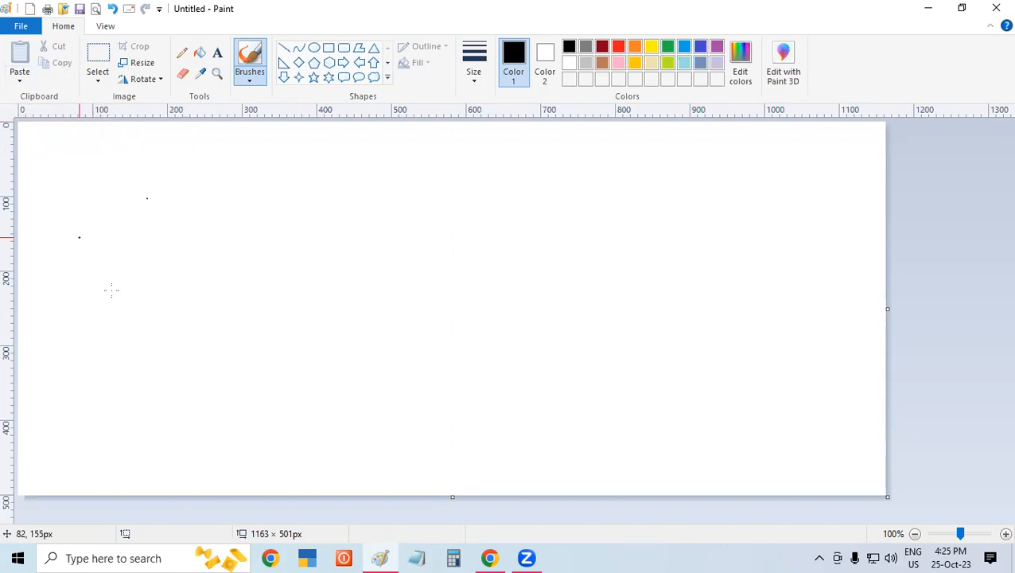
click(120, 291)
click(636, 124)
- Draw a five-point star about 125 × 103 px in the upper-left part of the canvas
click(314, 78)
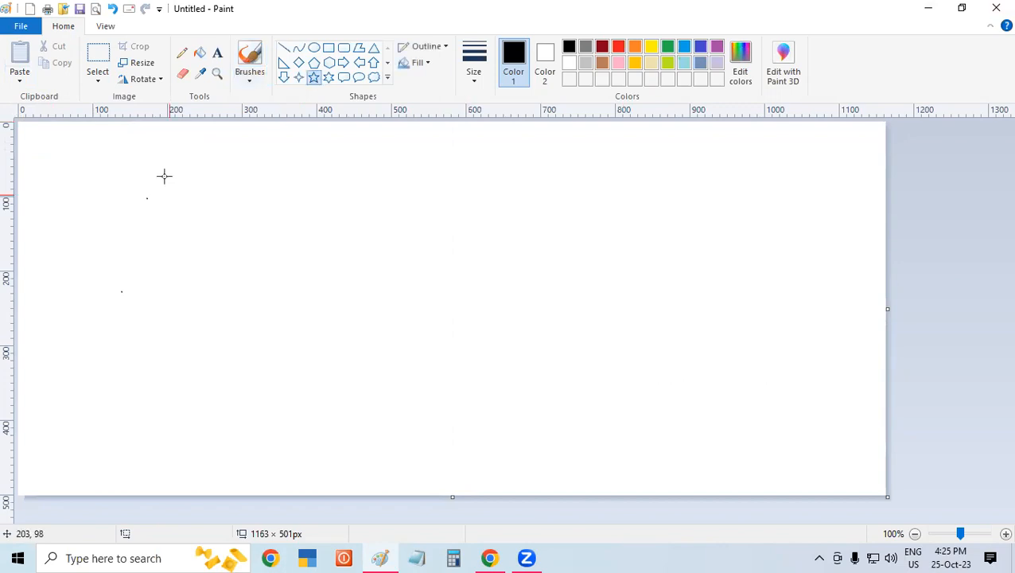
drag(164, 166, 257, 242)
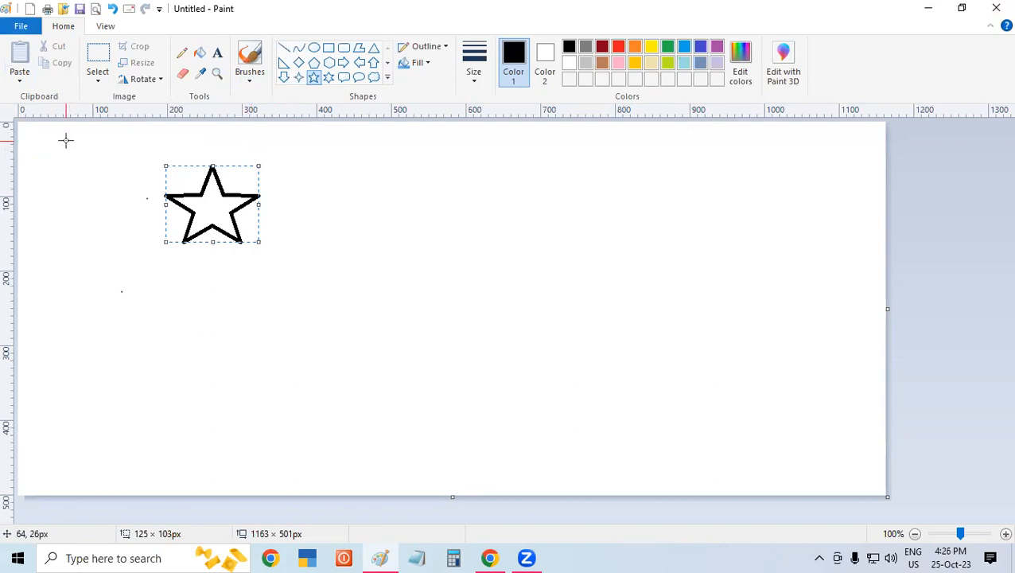
click(598, 292)
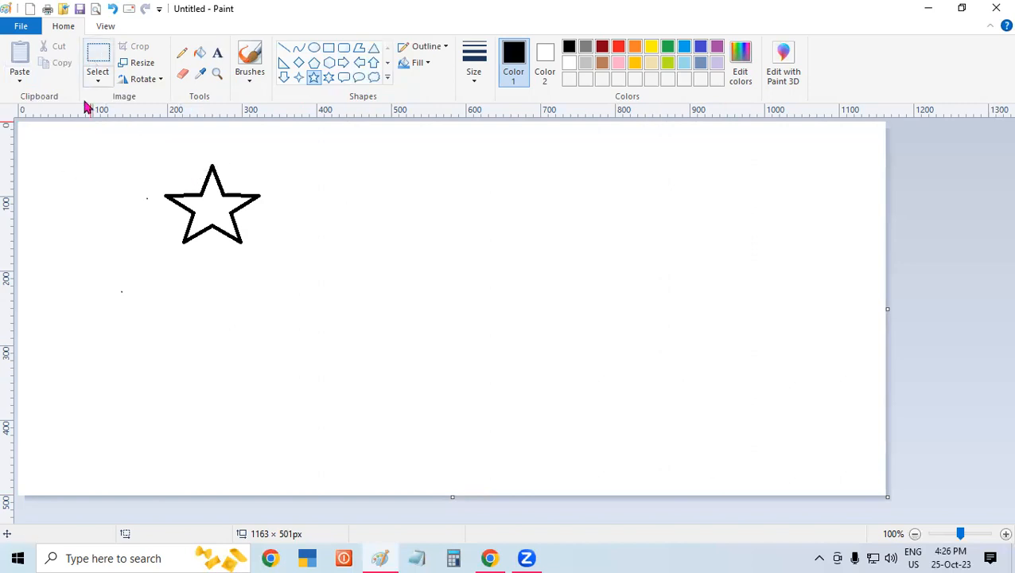
- Enclose the five-point star in a rectangular selection and cut it from the canvas
click(106, 83)
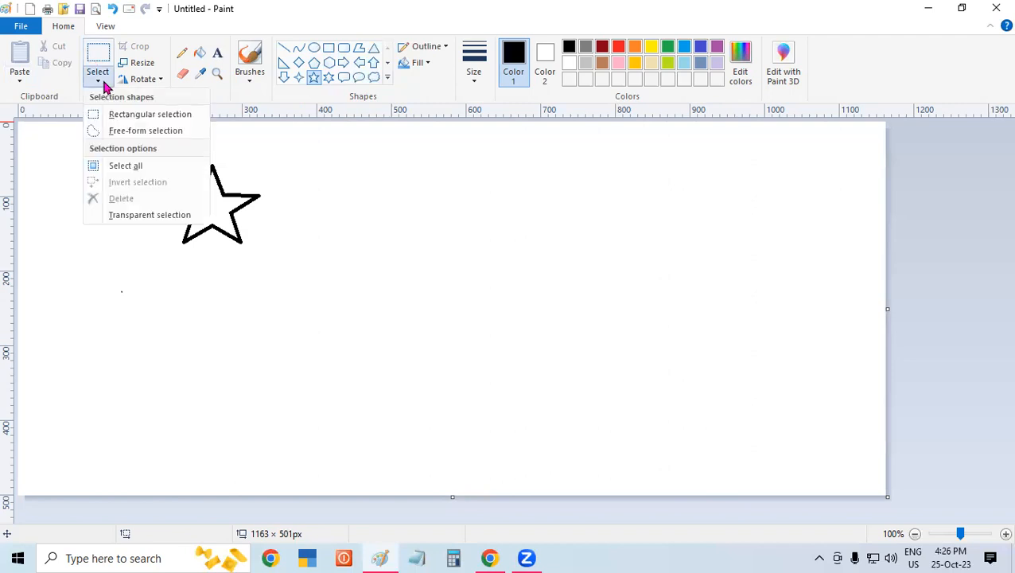
click(151, 118)
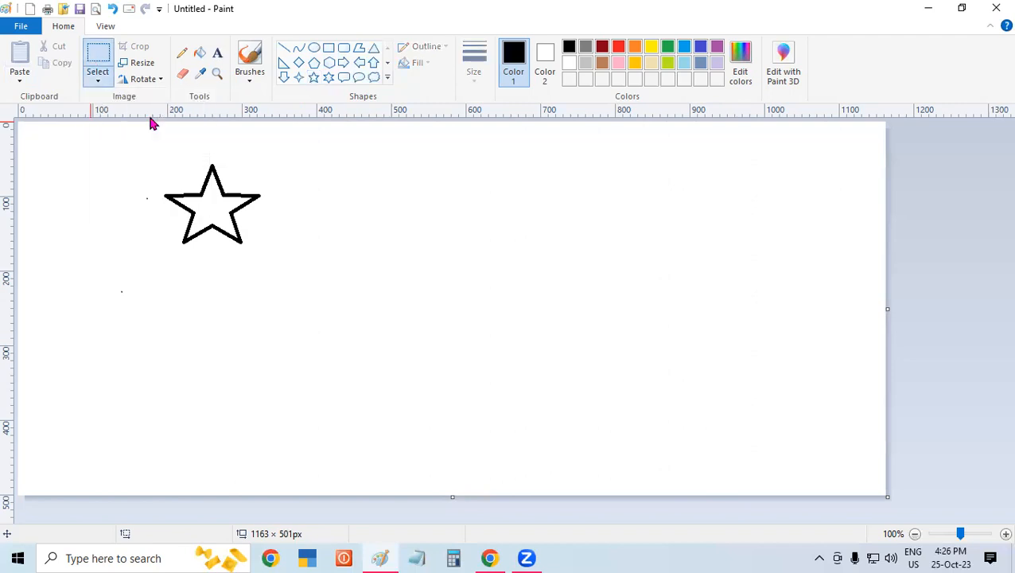
drag(161, 165, 262, 246)
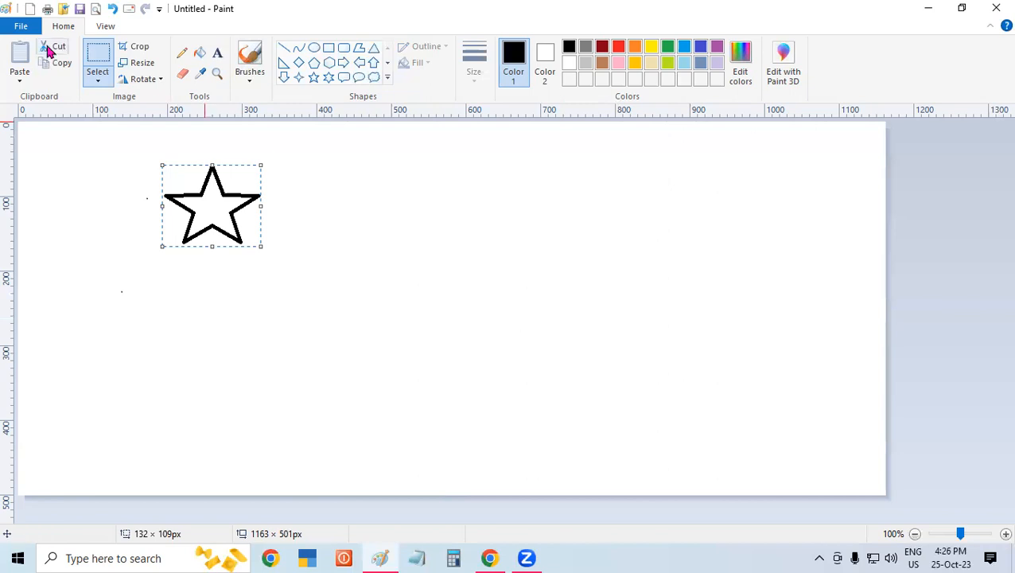
key(ctrl+x)
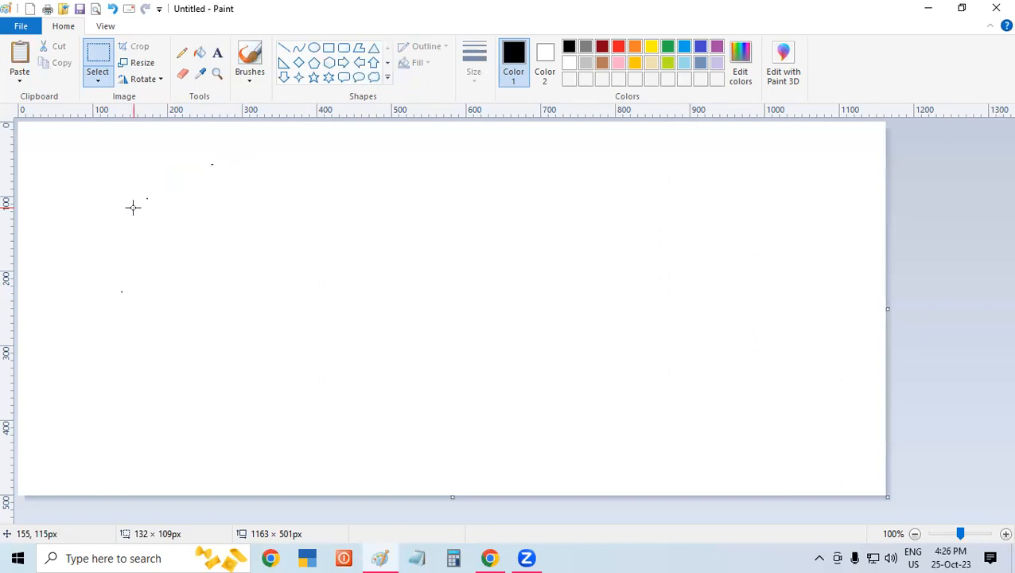
- Paste the cut star and place it slightly below its original position
key(ctrl+v)
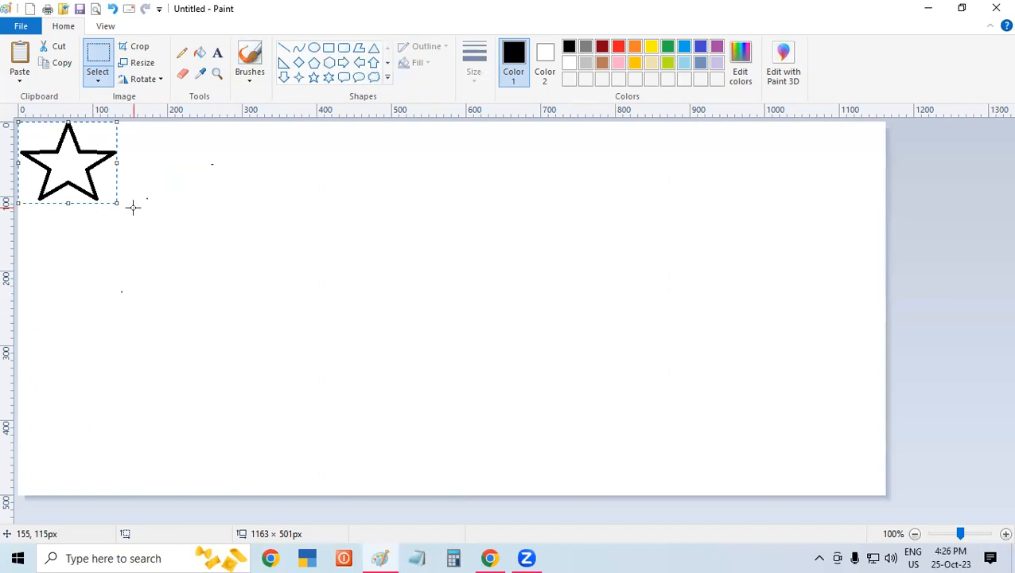
drag(86, 166, 248, 252)
click(380, 262)
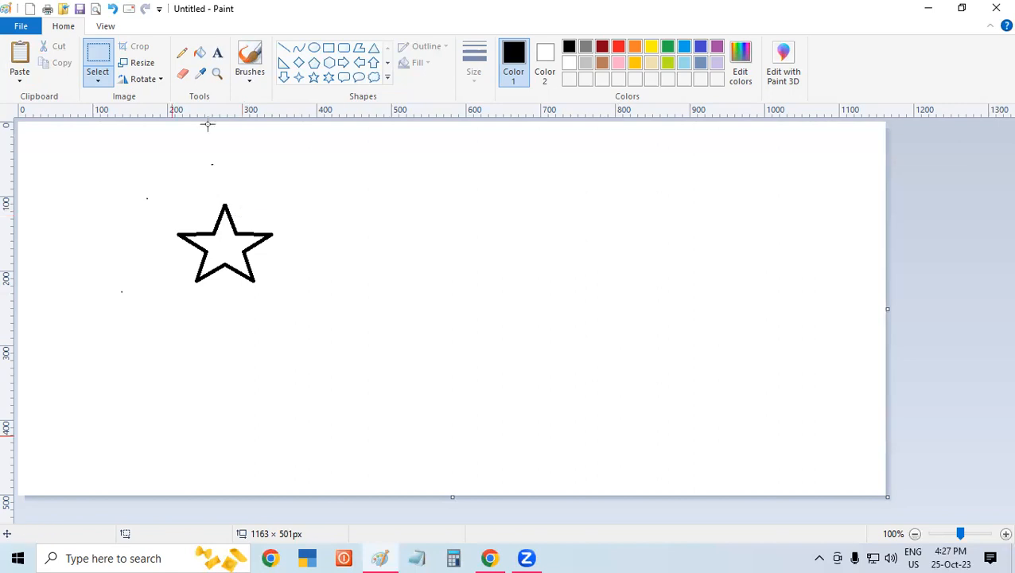
- Copy the star with a rectangular selection and place three duplicates diagonally down to its right, stretching the last to about 272 px wide
click(98, 78)
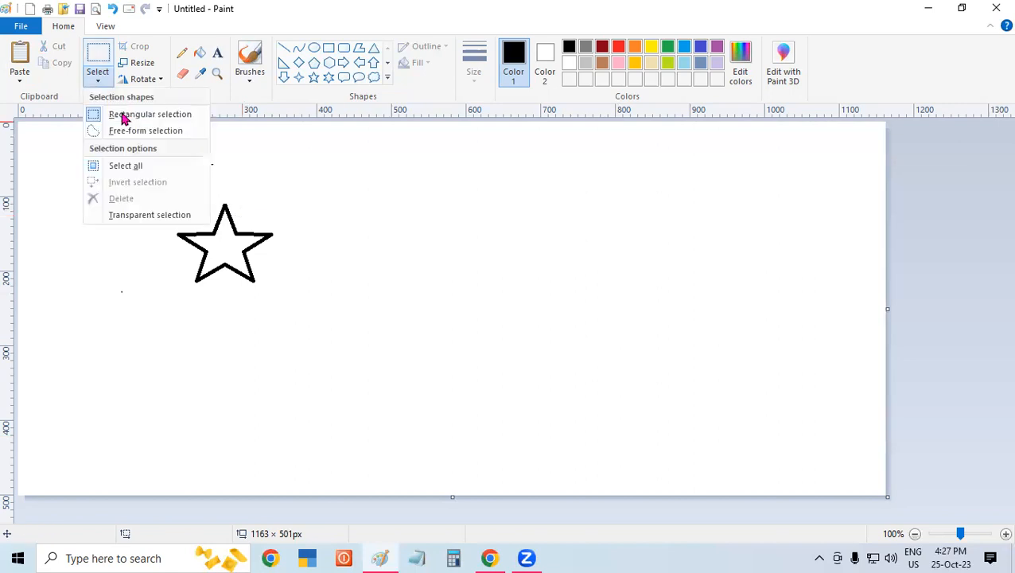
click(132, 115)
drag(175, 205, 274, 284)
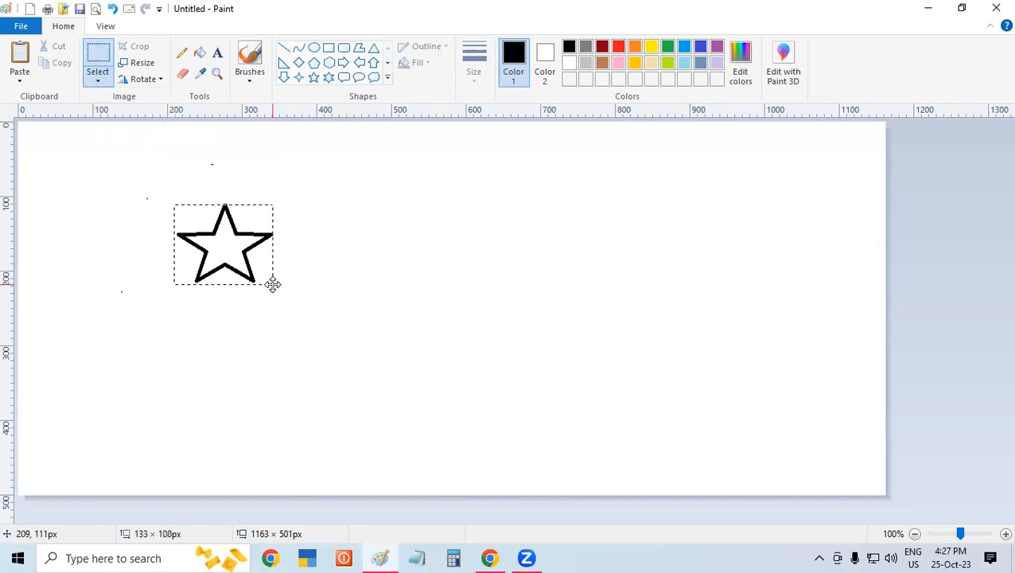
click(56, 63)
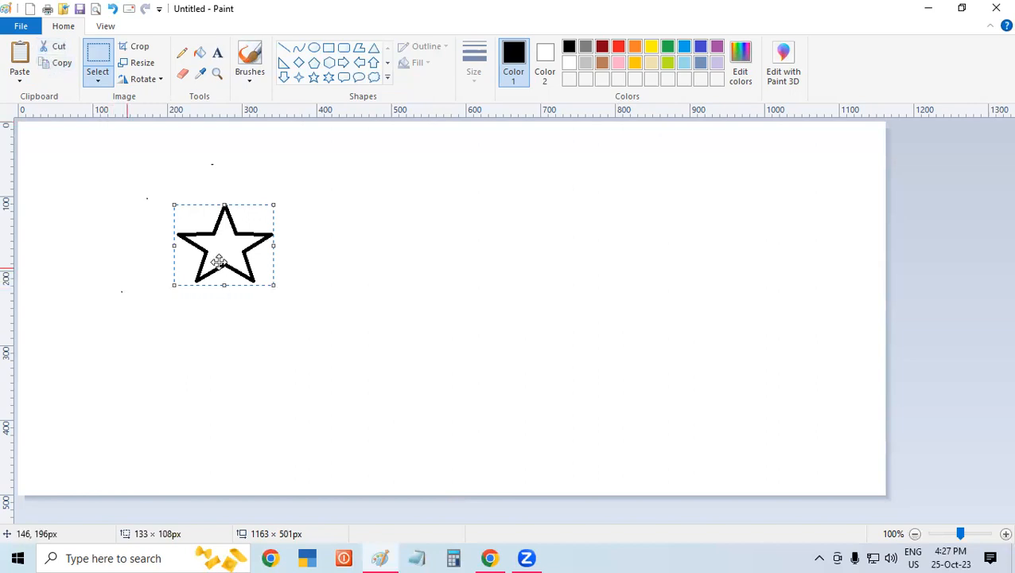
drag(229, 239, 700, 373)
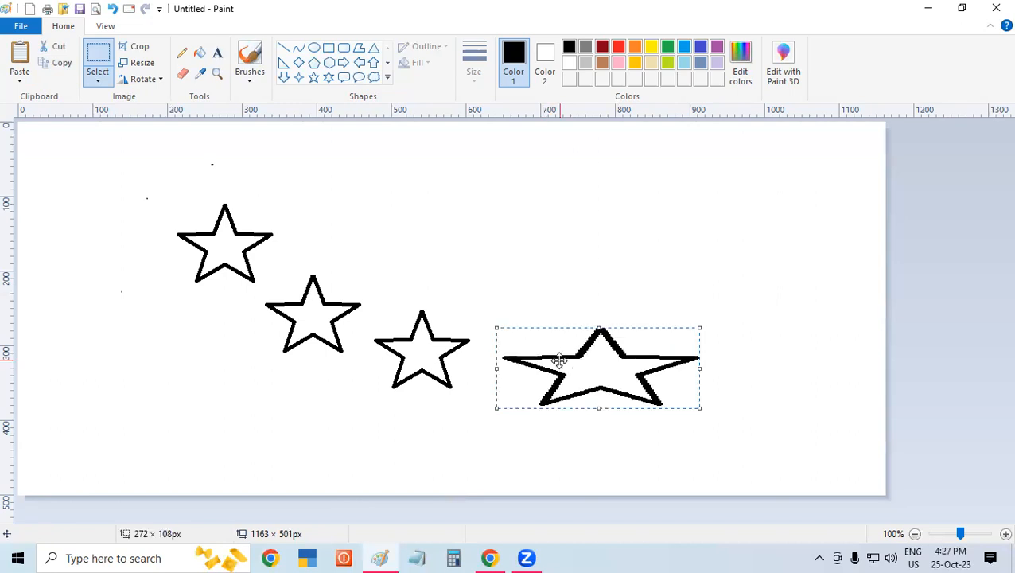
- Delete the stretched star and undo all previous drawing back to a blank canvas
key(Delete)
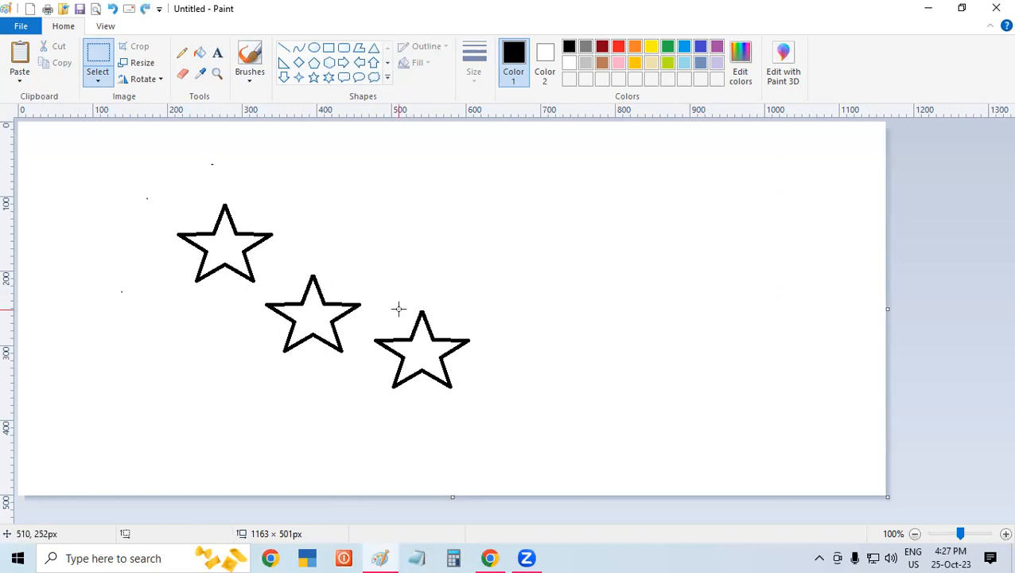
key(ctrl+z)
key(ctrl+z)
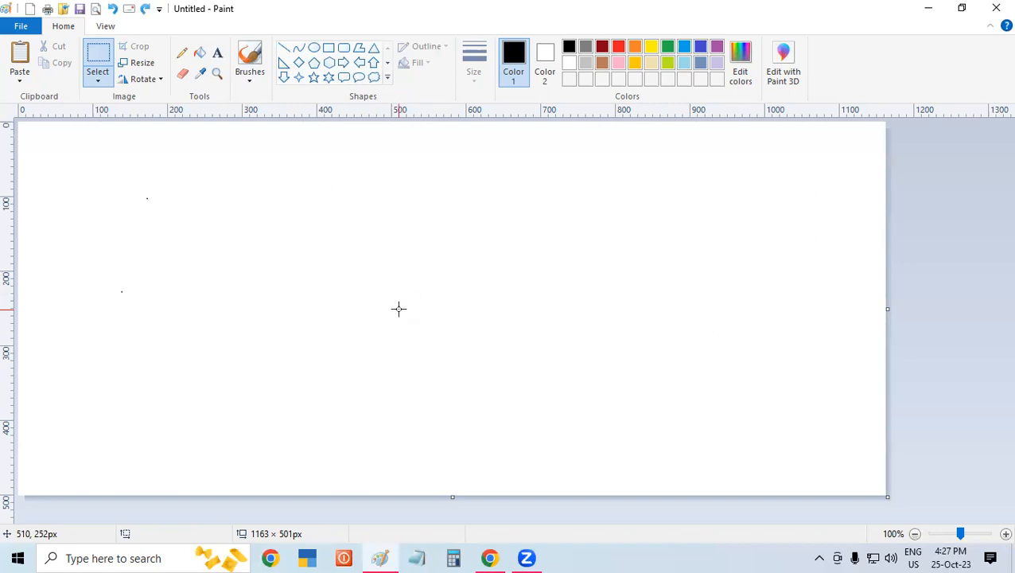
key(ctrl+z)
- Draw a six-point star about 138 × 129 px in the upper part of the blank canvas
click(329, 78)
drag(260, 182, 294, 214)
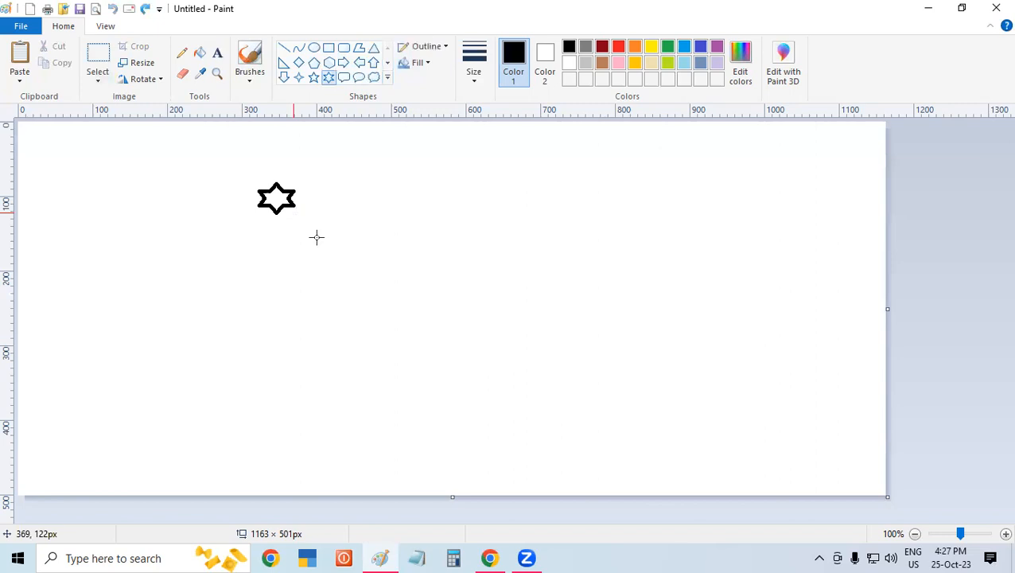
drag(351, 264, 364, 296)
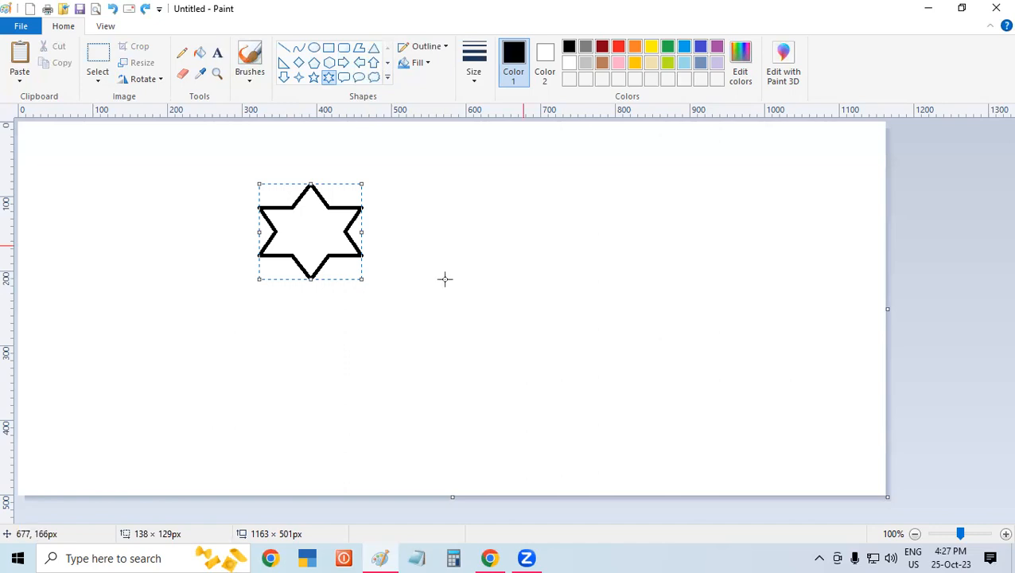
- Draw a smaller six-point star, about 64 × 63 px, centred inside the larger star
click(290, 221)
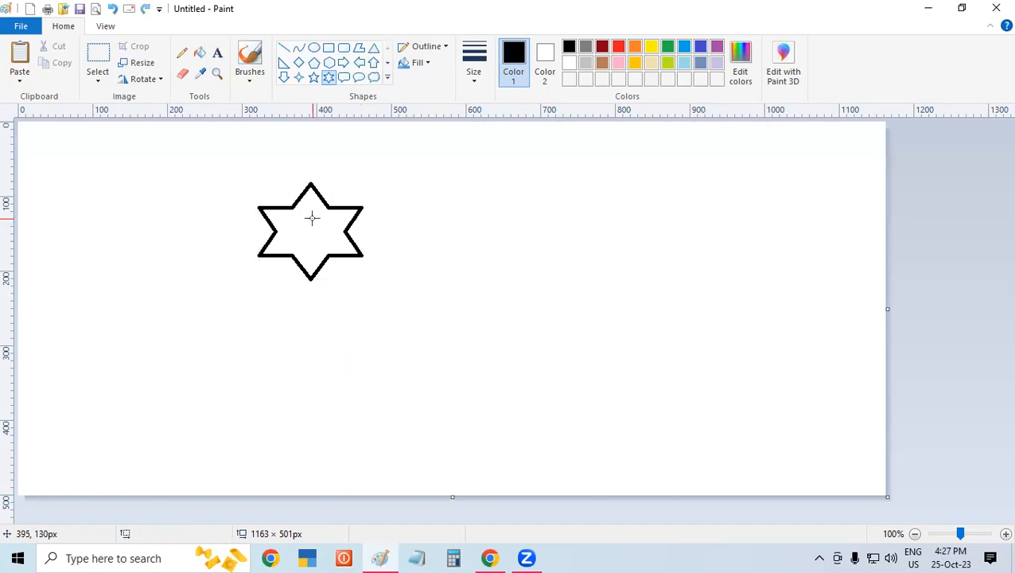
mouse_move(292, 213)
mouse_down()
mouse_move(340, 259)
mouse_move(312, 231)
mouse_up()
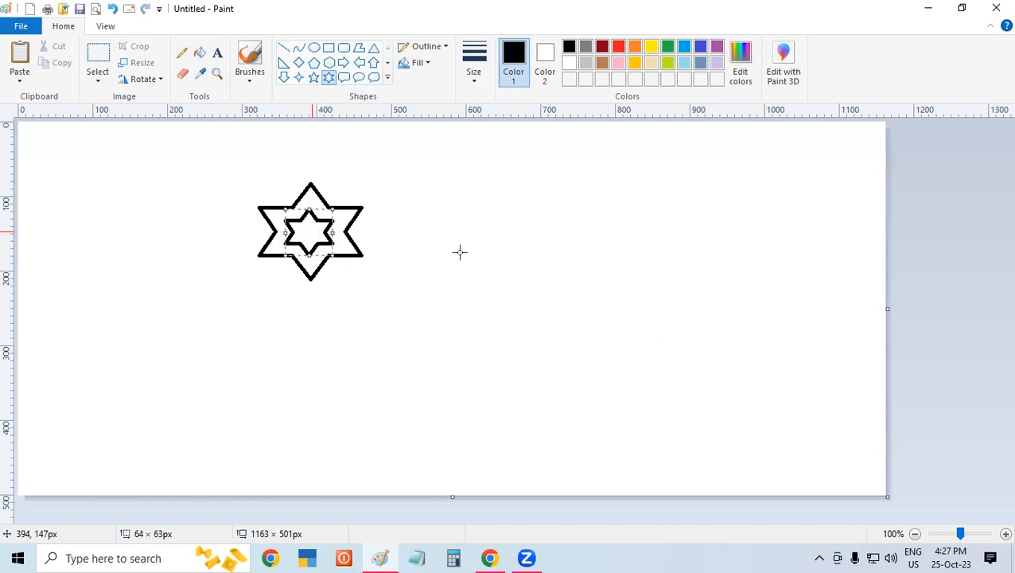
drag(477, 237, 482, 242)
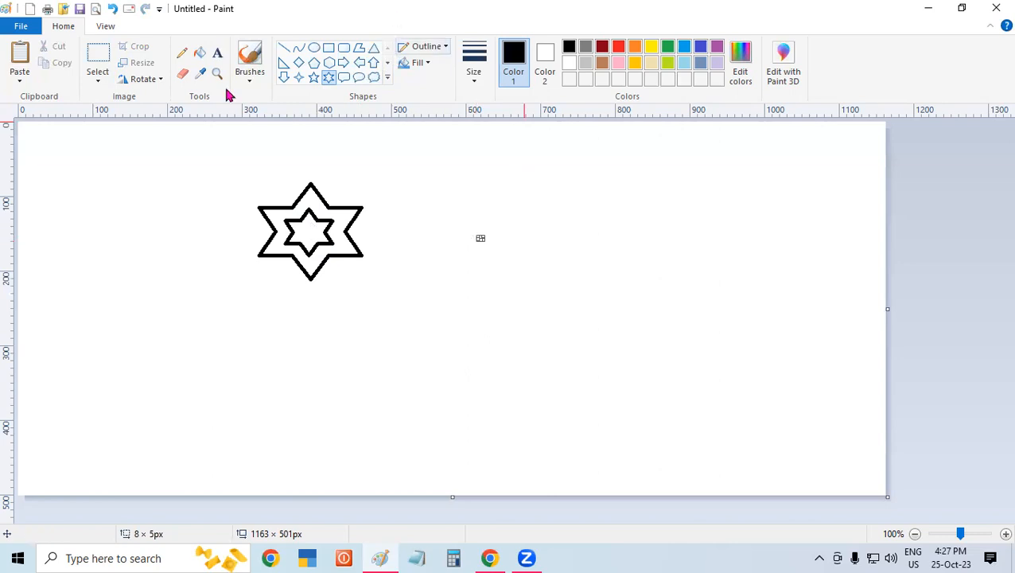
- Select the nested stars with a rectangular selection about 154 × 137 px and scatter eleven copies across the canvas
click(97, 79)
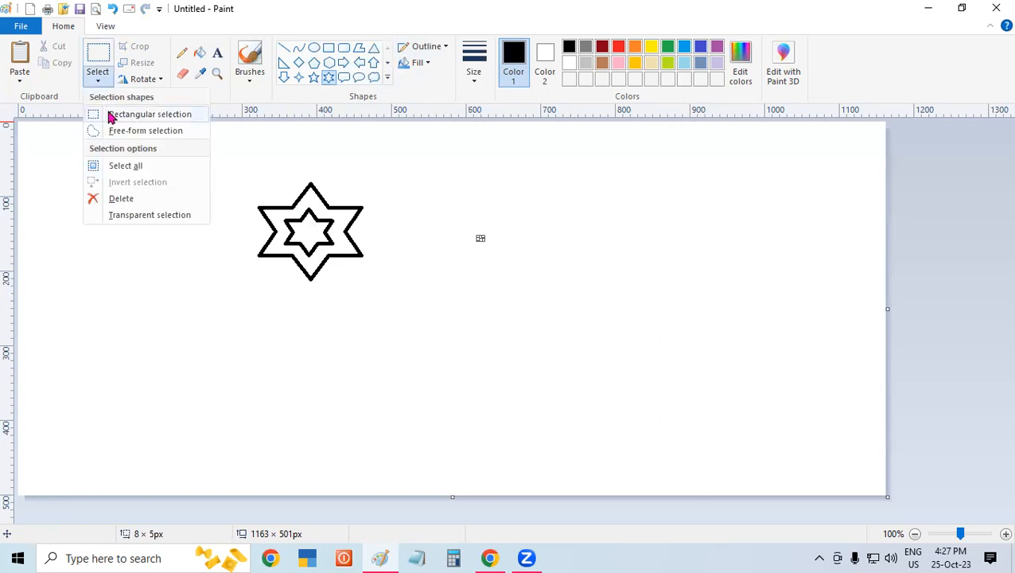
click(111, 117)
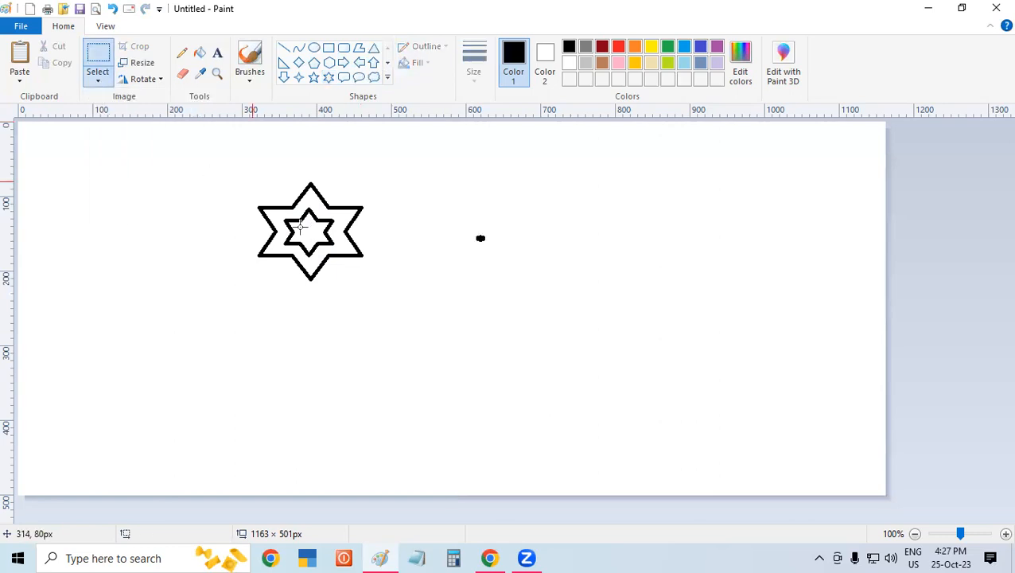
mouse_move(358, 286)
mouse_down()
mouse_move(363, 276)
mouse_move(367, 283)
mouse_up()
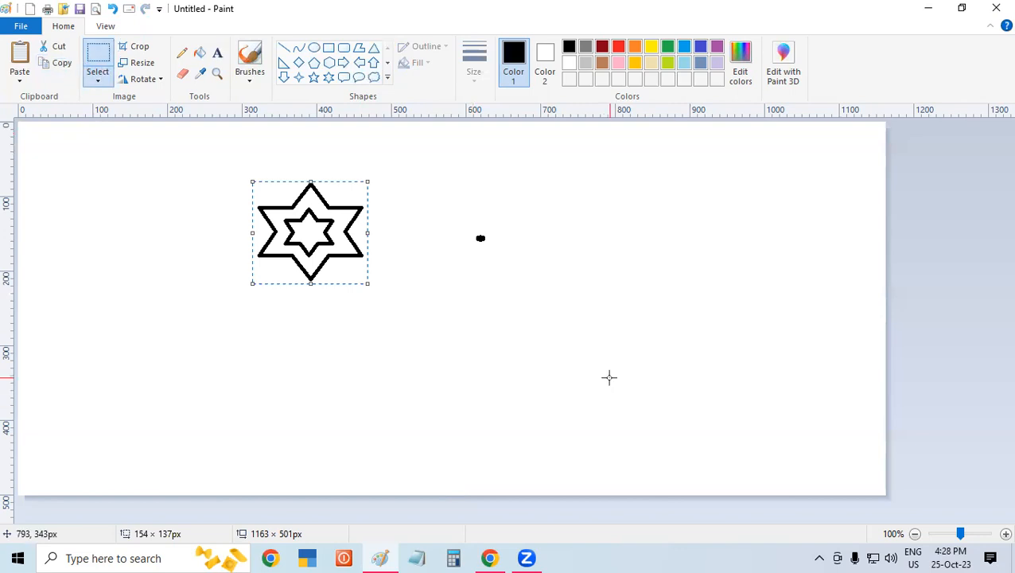
drag(314, 249, 486, 337)
drag(634, 374, 639, 375)
mouse_move(641, 375)
mouse_down()
mouse_move(713, 252)
mouse_move(576, 208)
mouse_move(410, 177)
mouse_move(121, 182)
mouse_move(109, 204)
mouse_move(143, 231)
mouse_up()
drag(228, 375, 231, 373)
drag(232, 373, 381, 418)
mouse_move(381, 418)
mouse_down()
mouse_move(532, 416)
mouse_move(695, 441)
mouse_move(789, 441)
mouse_move(823, 334)
mouse_up()
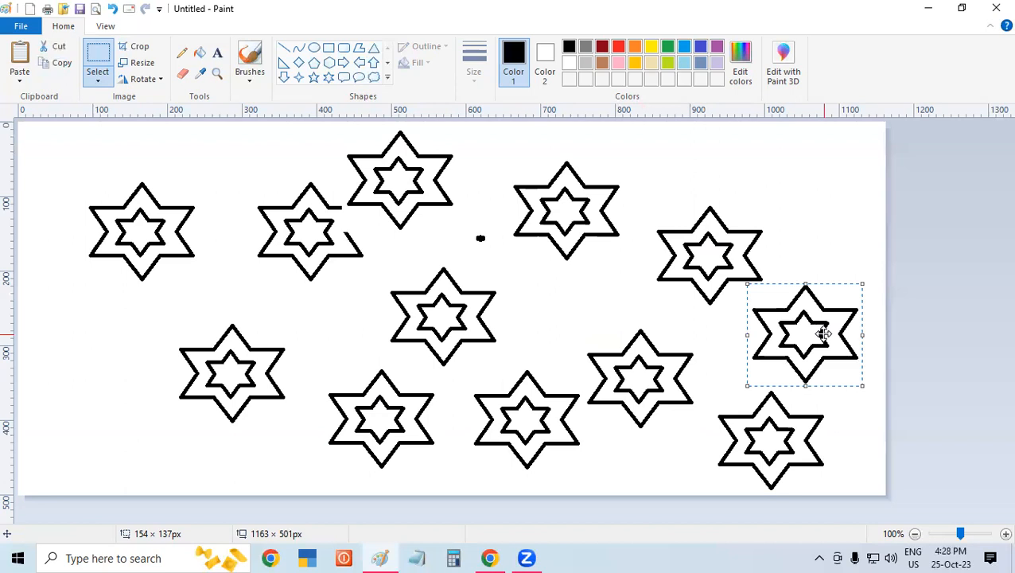
- Clear the whole canvas and draw a cloud callout about 158 × 183 px in its left half
key(ctrl+a)
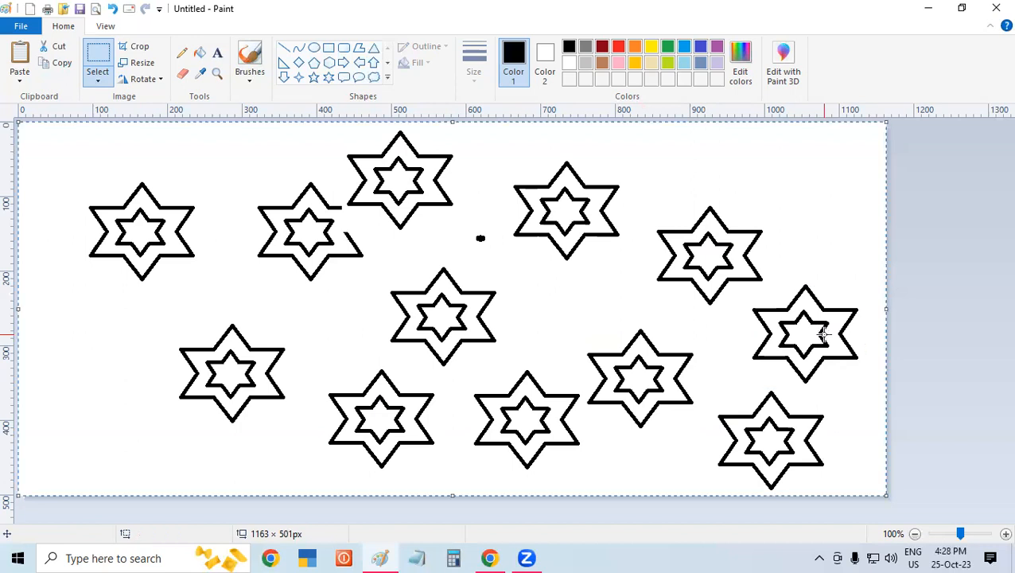
key(Delete)
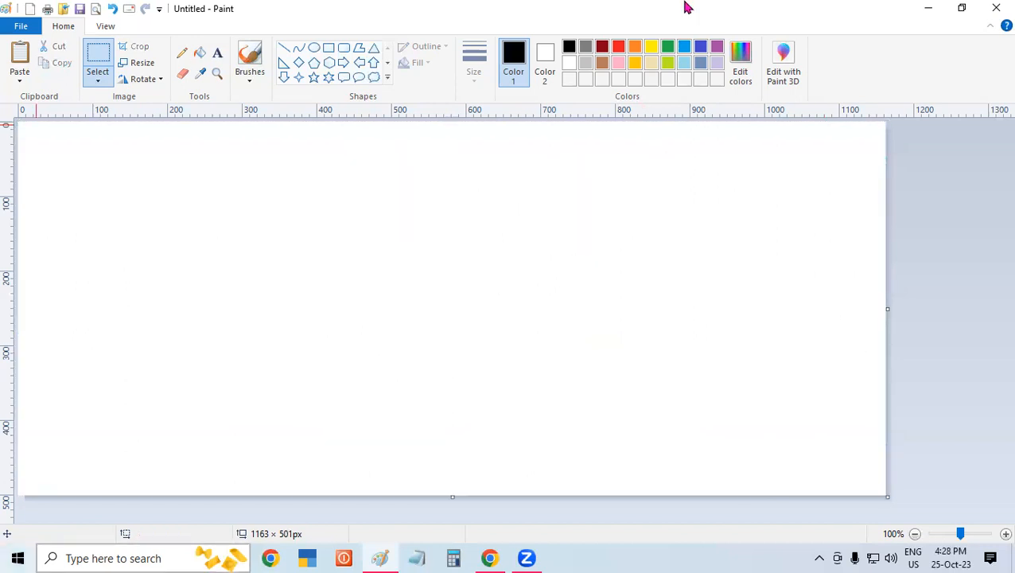
click(375, 79)
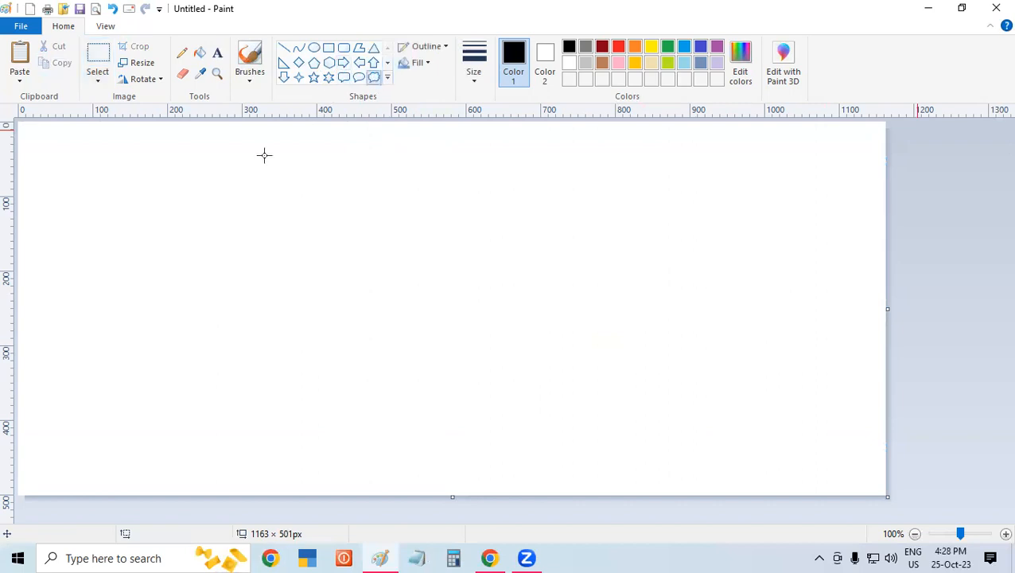
drag(178, 211, 275, 272)
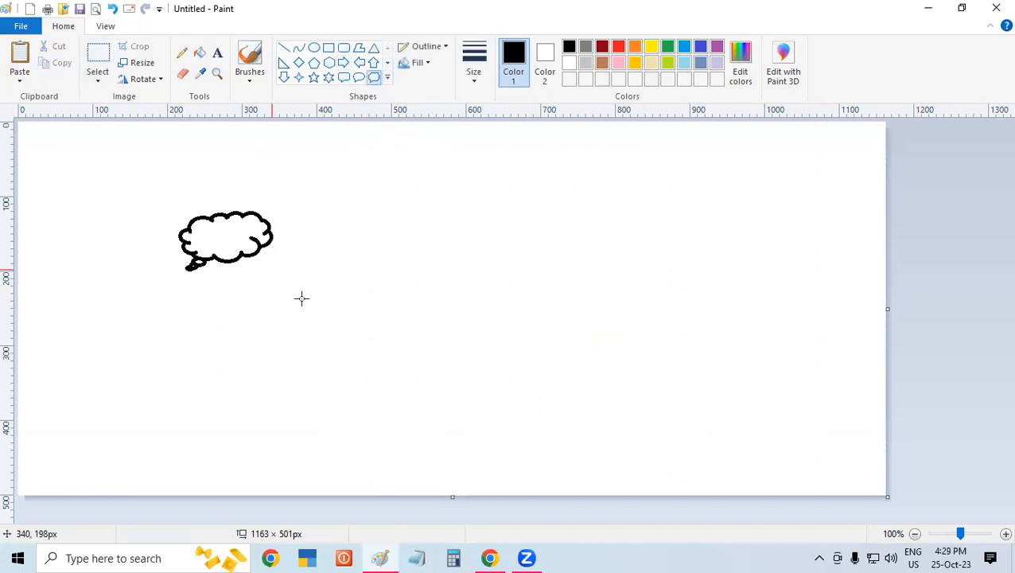
drag(283, 345, 299, 348)
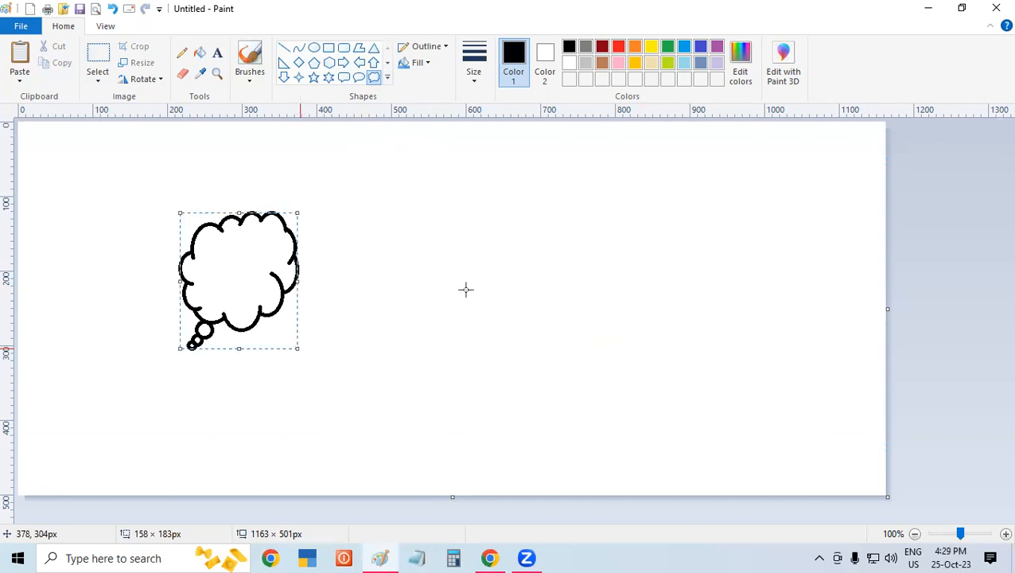
- Draw four small six-point stars, each about 35 px across, inside the cloud callout
click(317, 52)
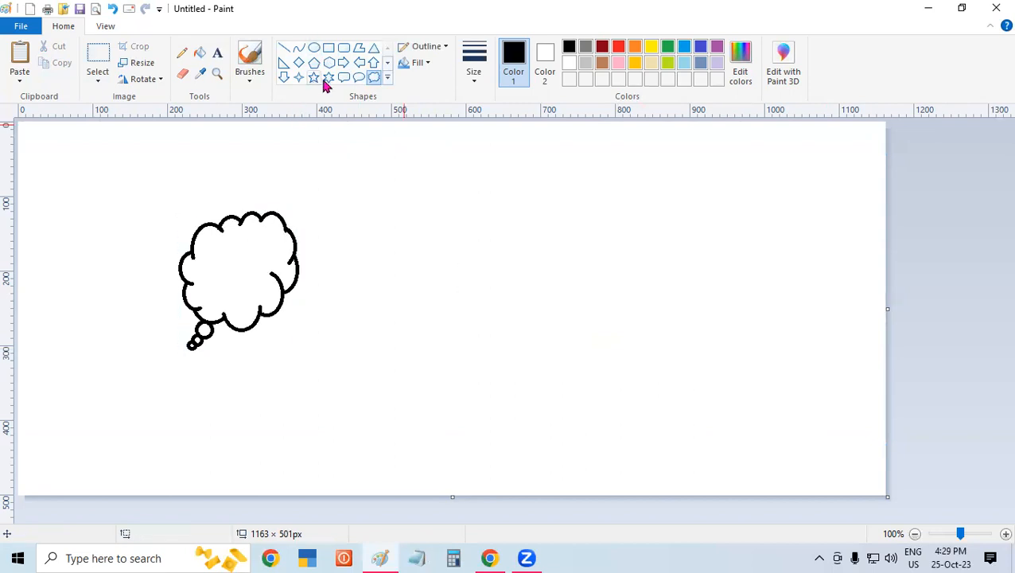
click(328, 77)
drag(228, 279, 199, 252)
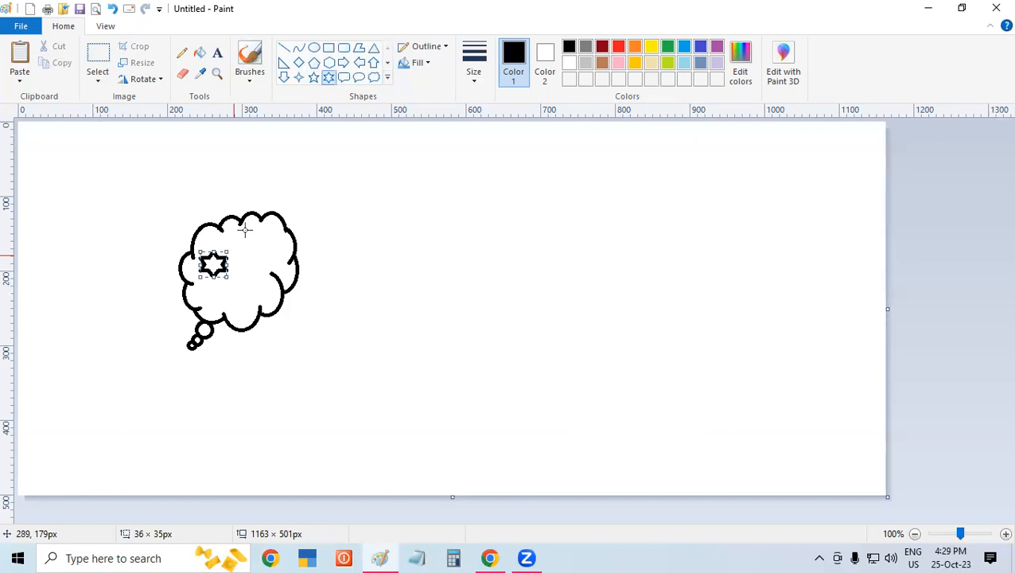
drag(273, 253, 244, 231)
drag(228, 281, 259, 315)
mouse_move(240, 261)
mouse_down()
mouse_move(263, 281)
mouse_move(251, 253)
mouse_up()
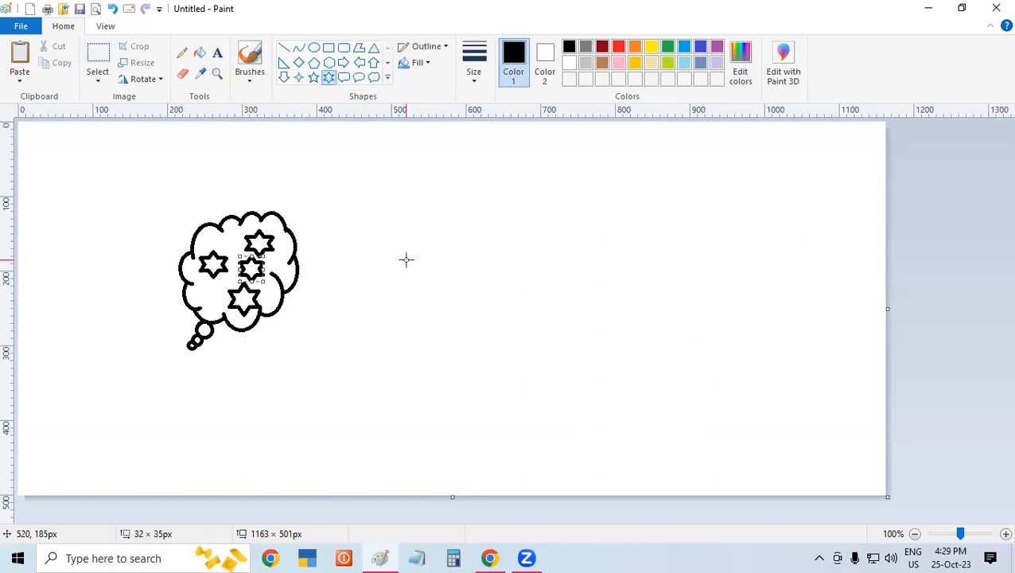
click(405, 260)
- Select the cloud and its stars with a rectangular selection about 187 × 216 px and place four copies in a row to its right
click(98, 73)
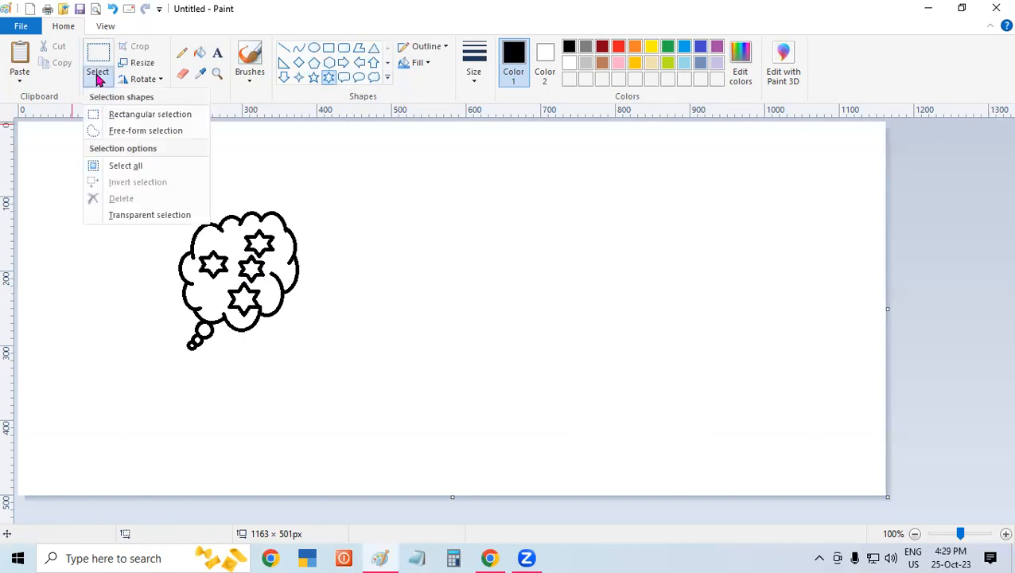
click(113, 115)
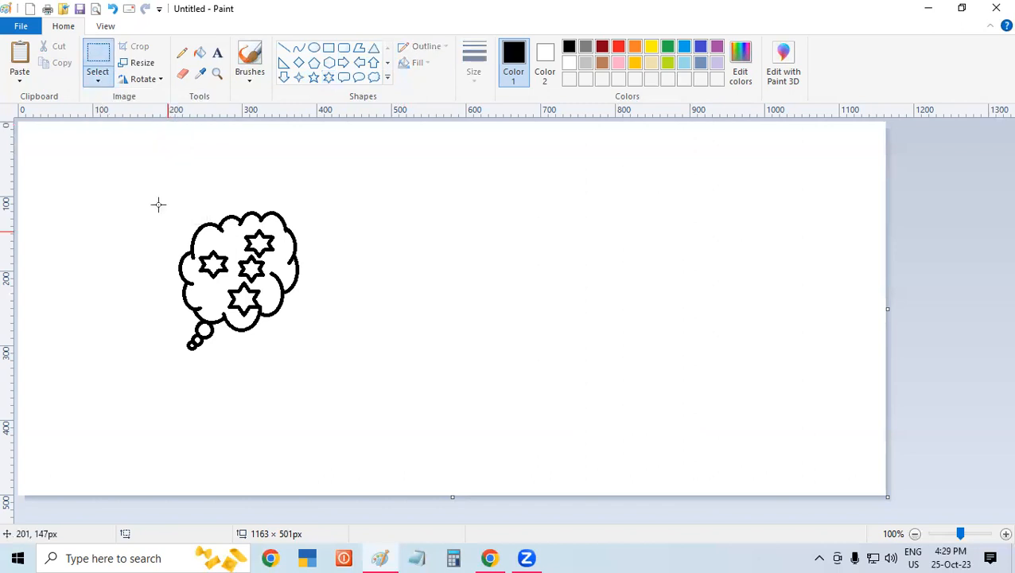
mouse_move(162, 192)
mouse_down()
mouse_move(302, 380)
mouse_move(302, 353)
mouse_up()
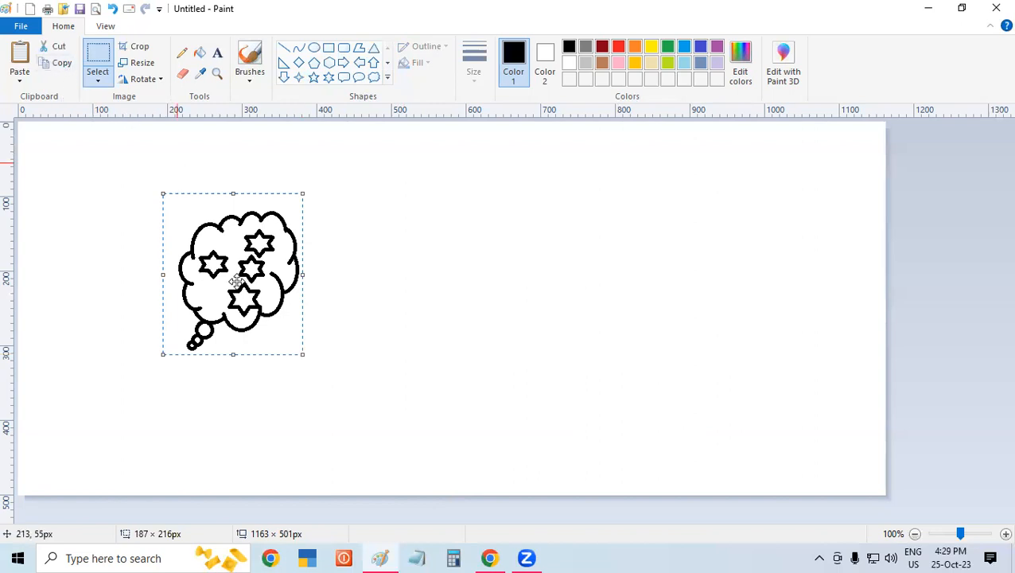
drag(236, 281, 384, 320)
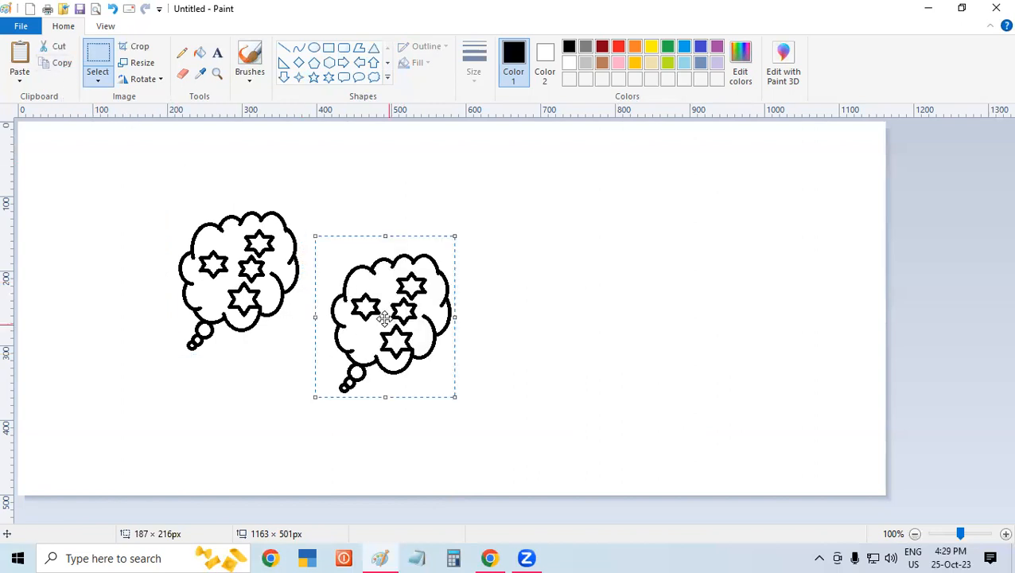
mouse_move(529, 324)
mouse_down()
mouse_move(661, 324)
mouse_move(809, 344)
mouse_up()
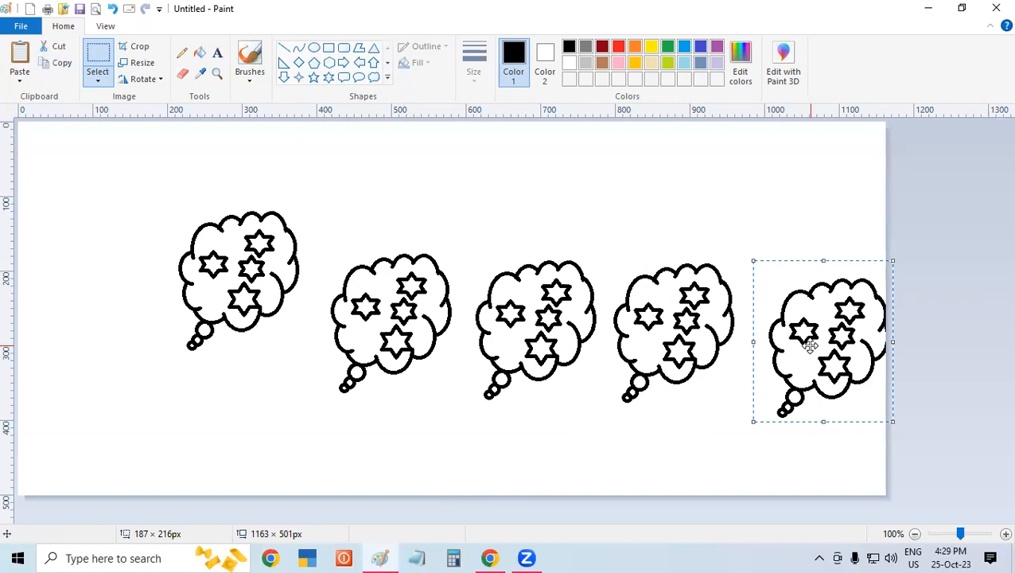
- Select everything on the canvas and delete all the clouds
key(ctrl+a)
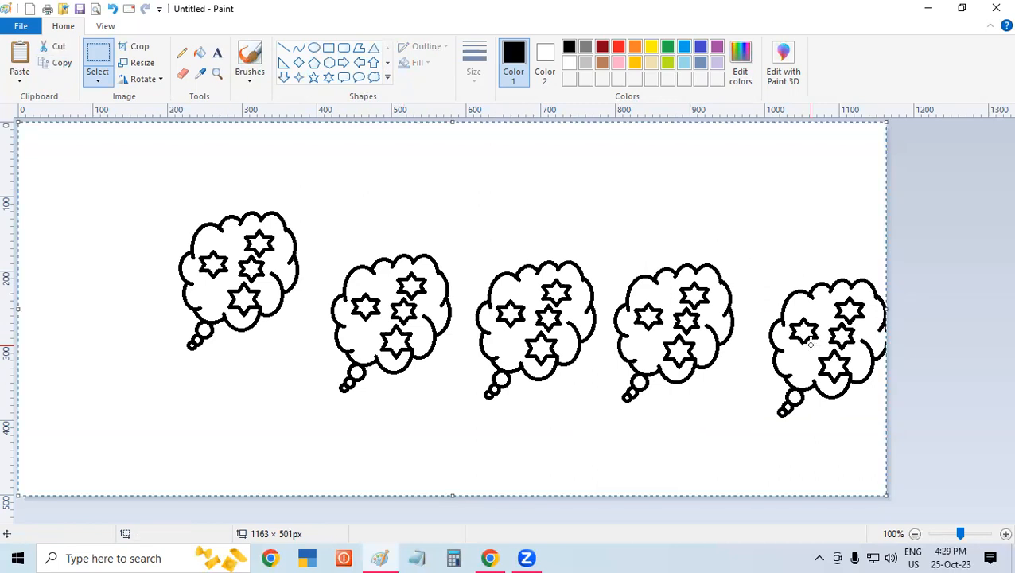
key(Delete)
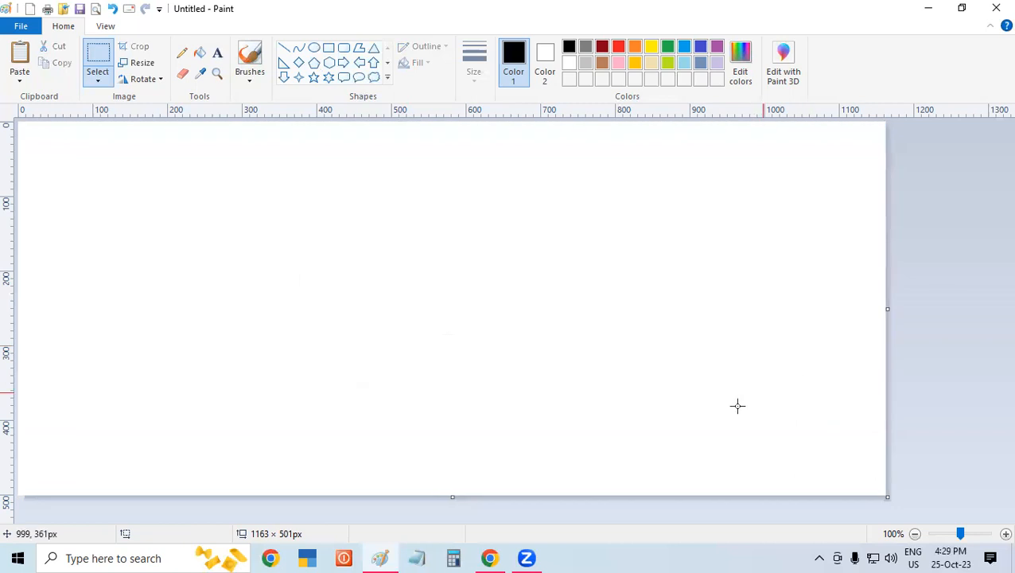
- Paste the copied cloud with stars onto the blank canvas and delete it again
click(20, 78)
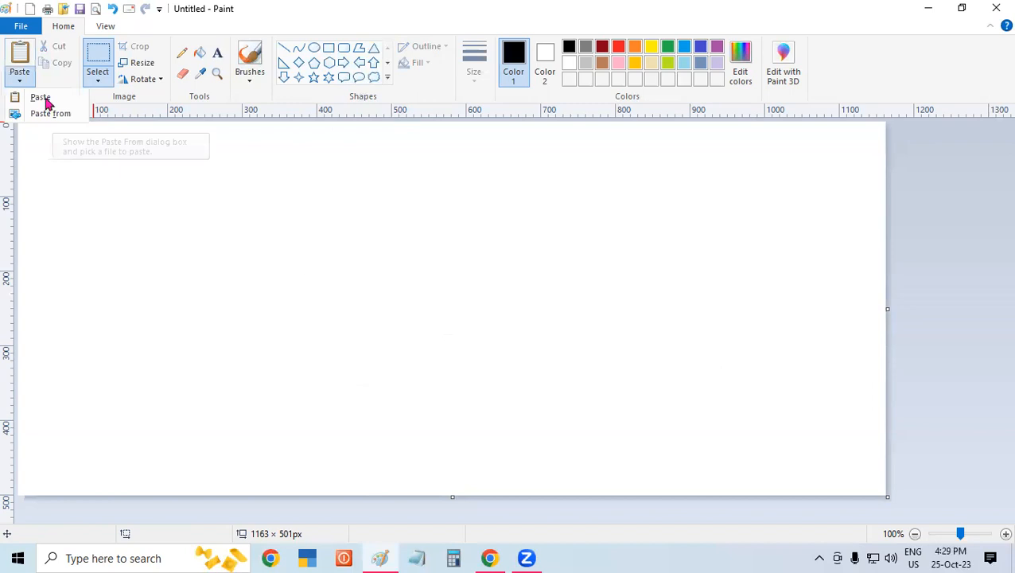
click(44, 98)
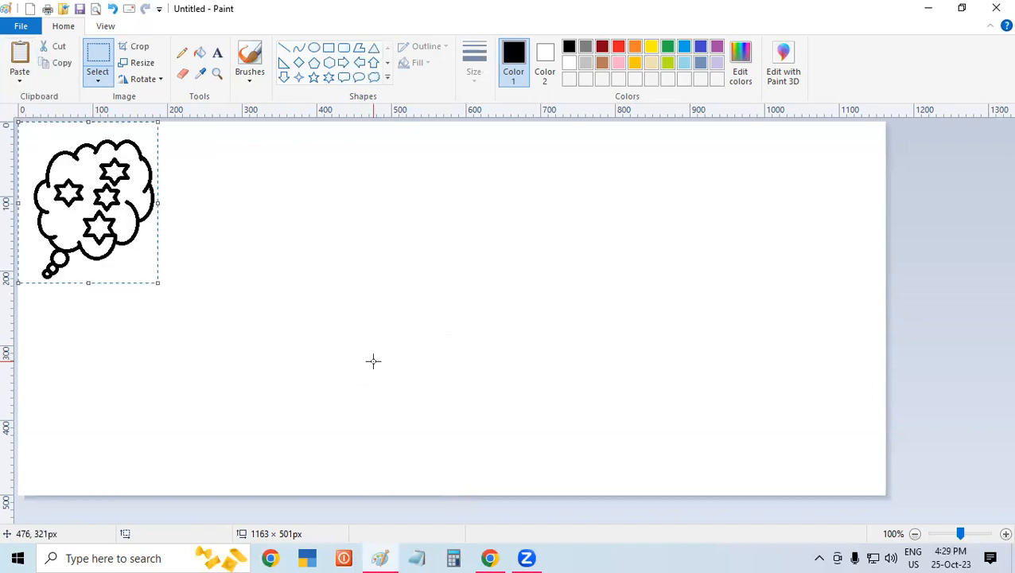
key(Delete)
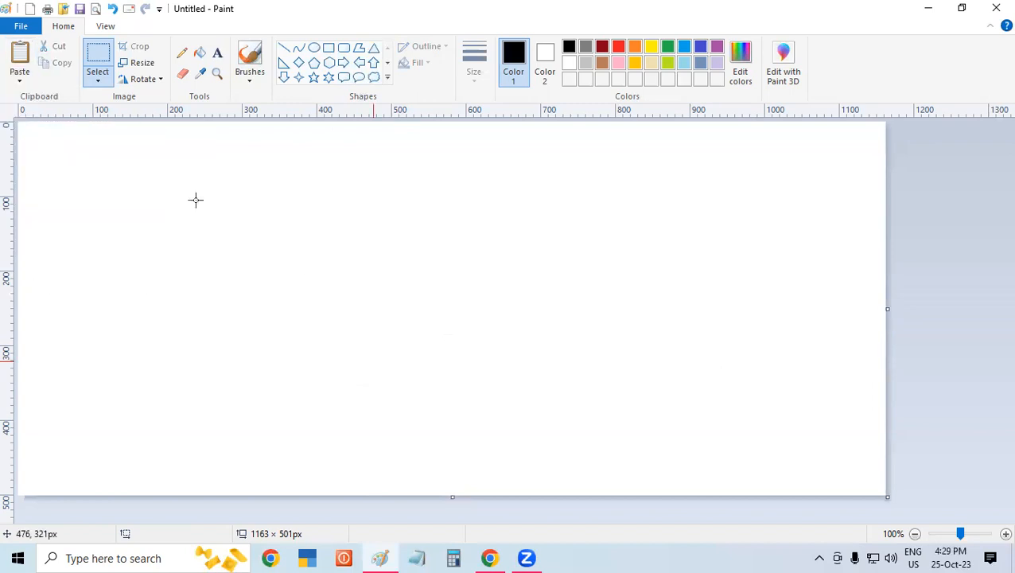
click(21, 78)
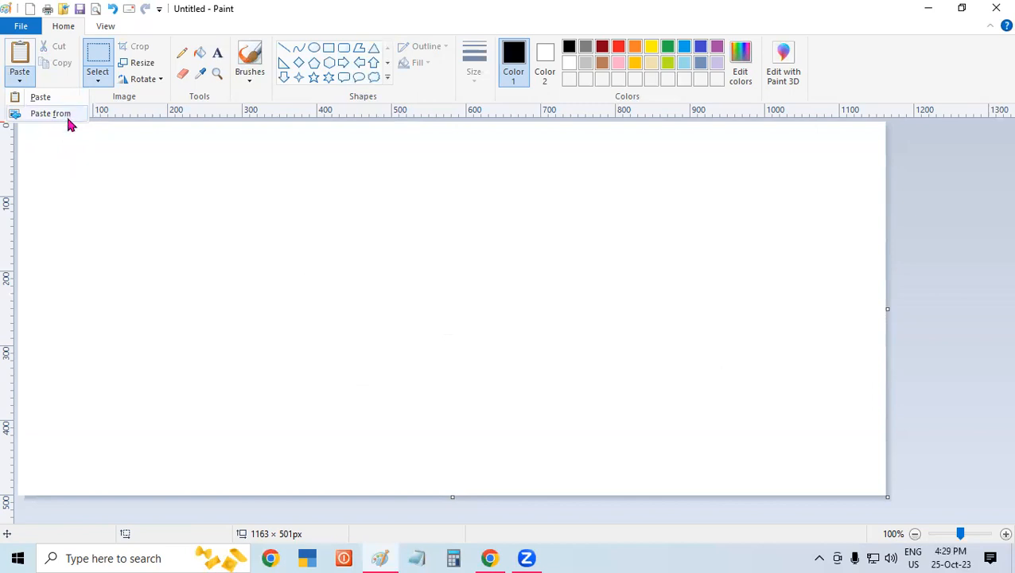
click(239, 261)
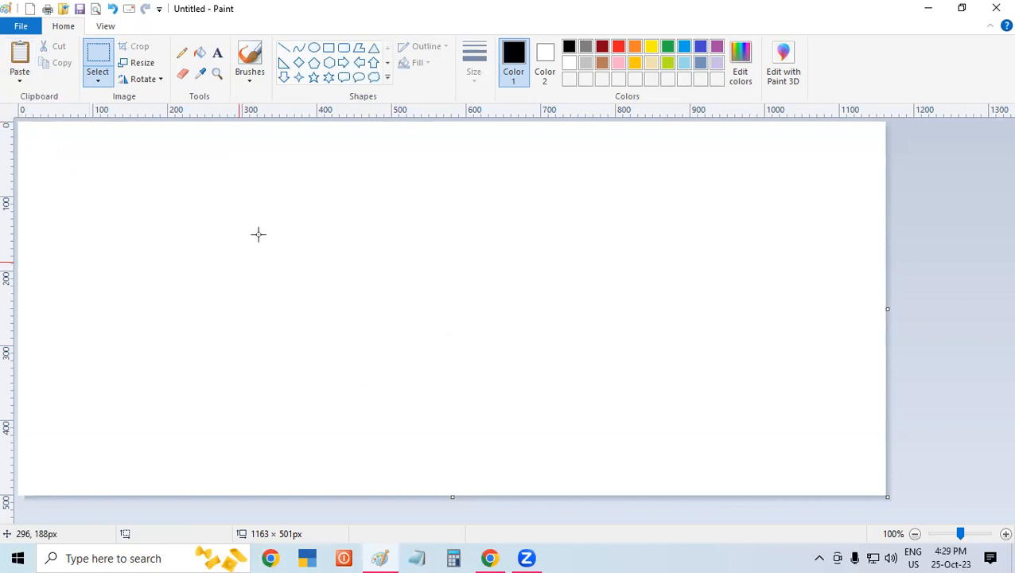
- Draw a square outline about 205 px wide near the middle of the blank canvas
drag(434, 186, 587, 342)
click(717, 334)
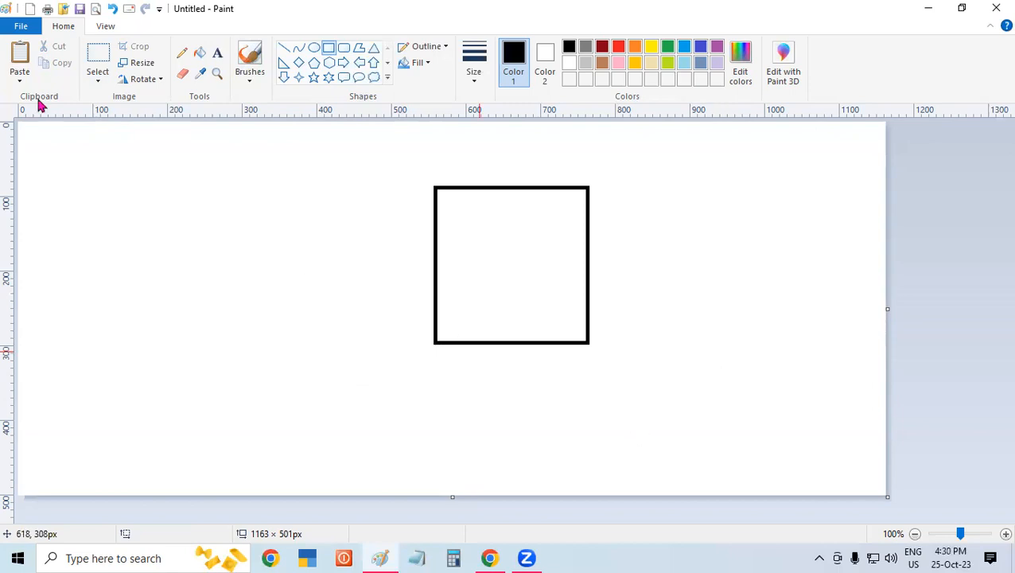
- Open the picture HD-wallpaper-flowers-in-a-vase-vas-water-flowr-rain from the Desktop folder sss without saving the current drawing
click(21, 26)
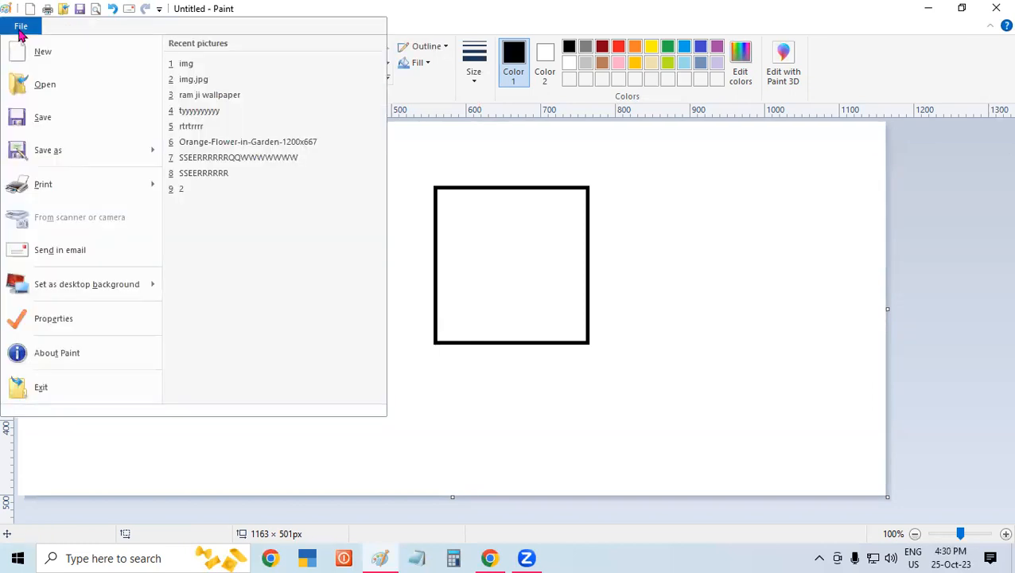
click(558, 302)
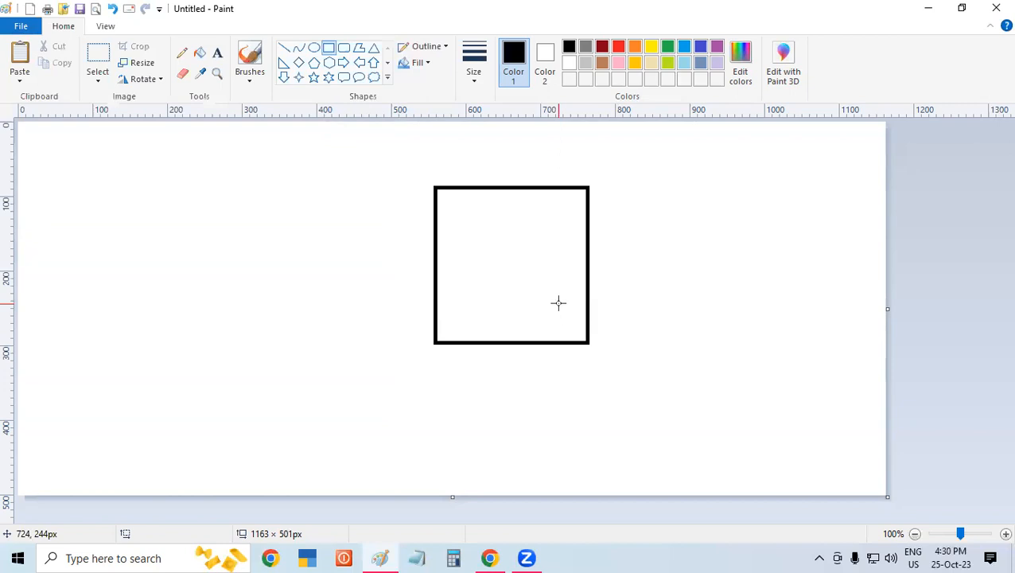
key(ctrl+o)
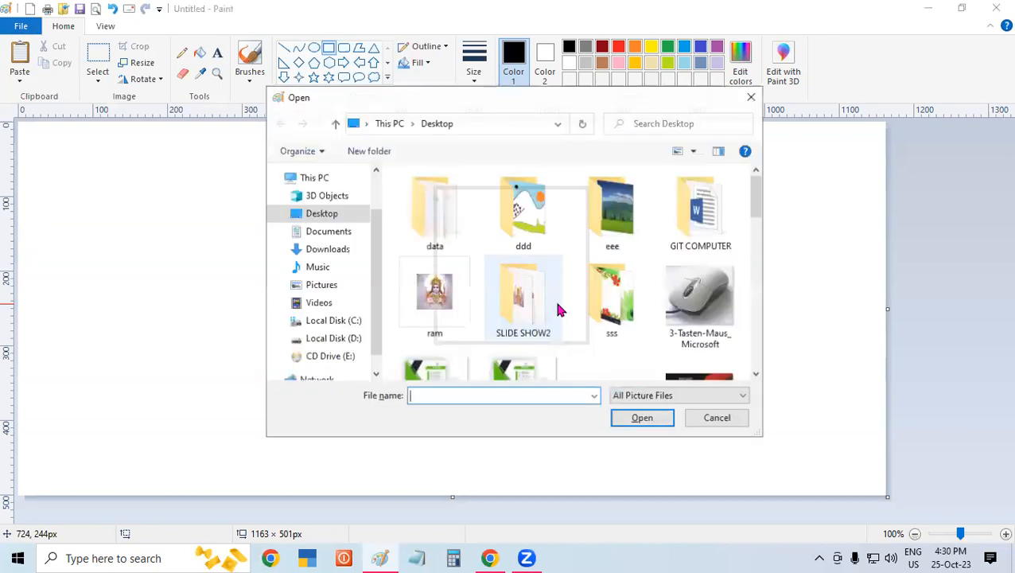
double_click(632, 307)
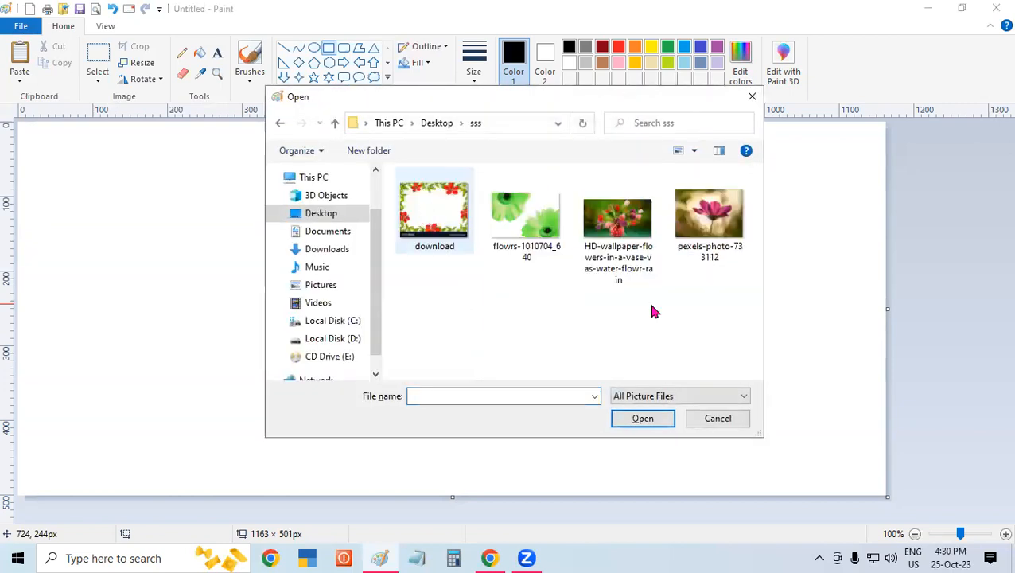
click(583, 225)
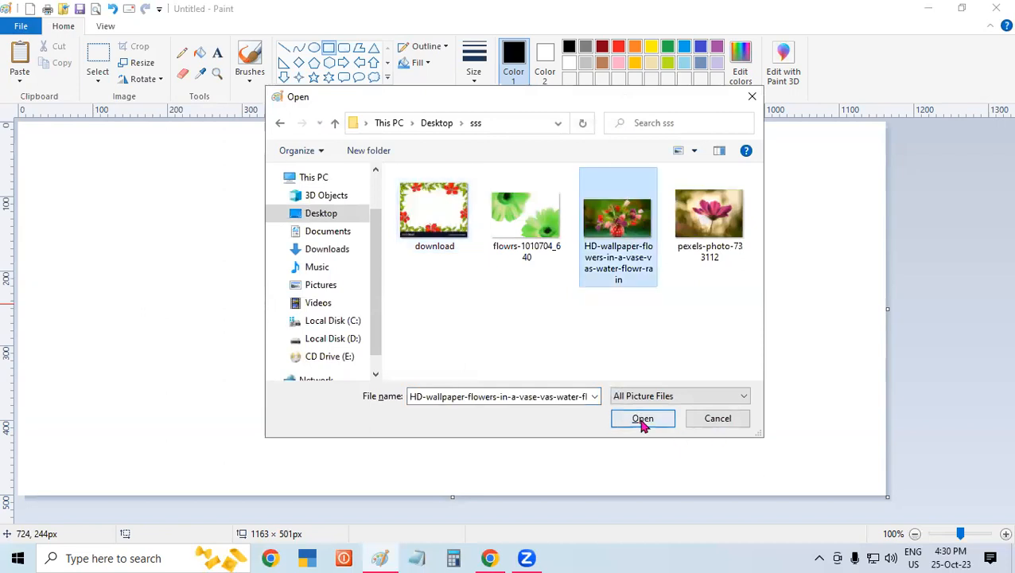
click(641, 419)
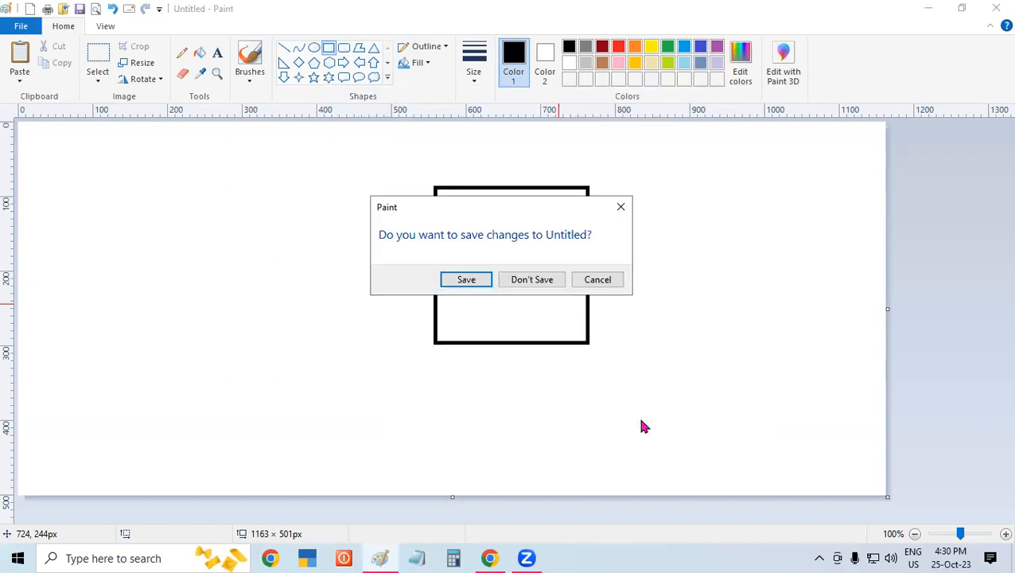
click(535, 280)
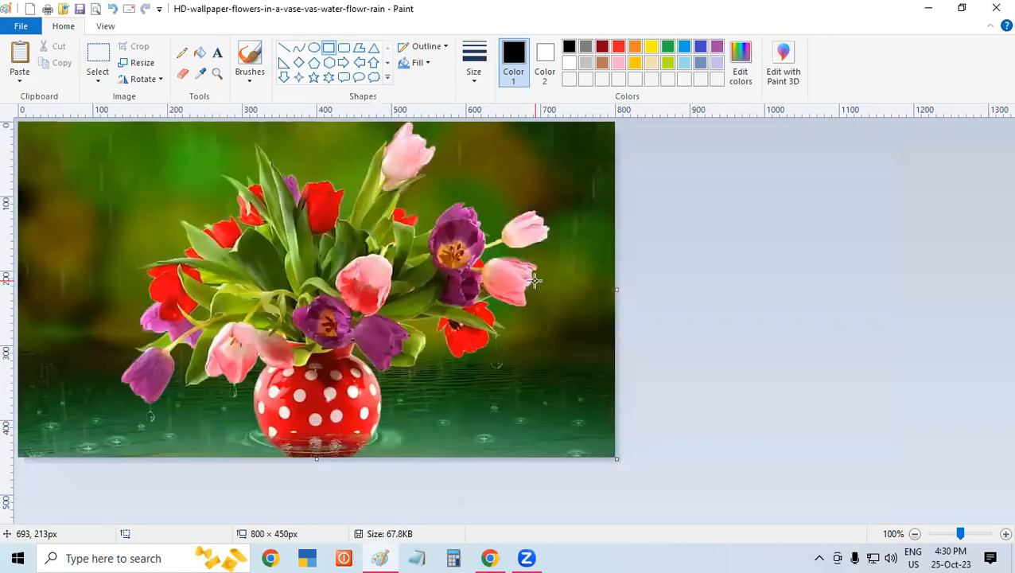
- Close the vase picture, start a blank Paint drawing and draw a black rectangle outline about 240 px wide near the canvas's middle
click(995, 7)
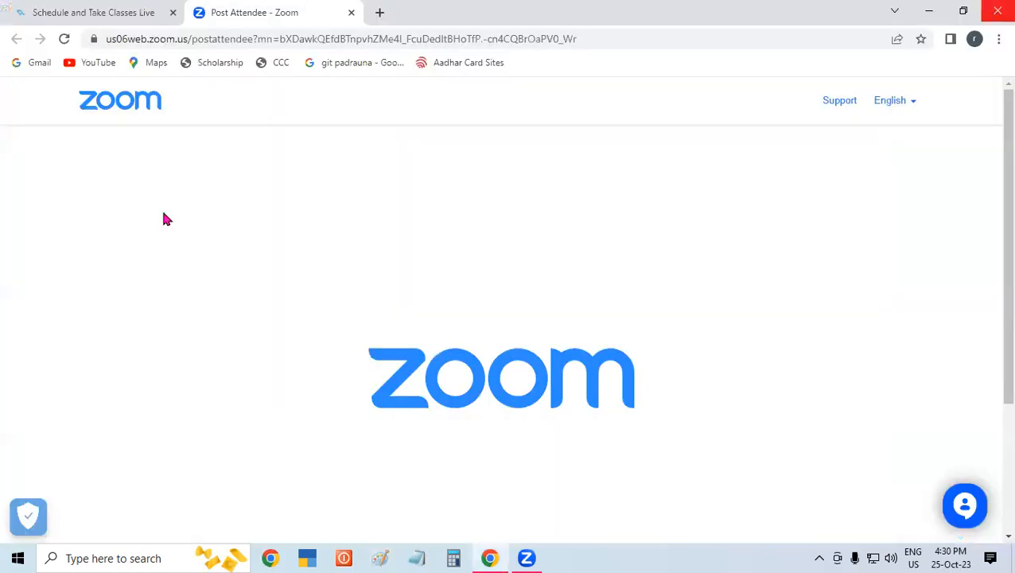
key(super+4)
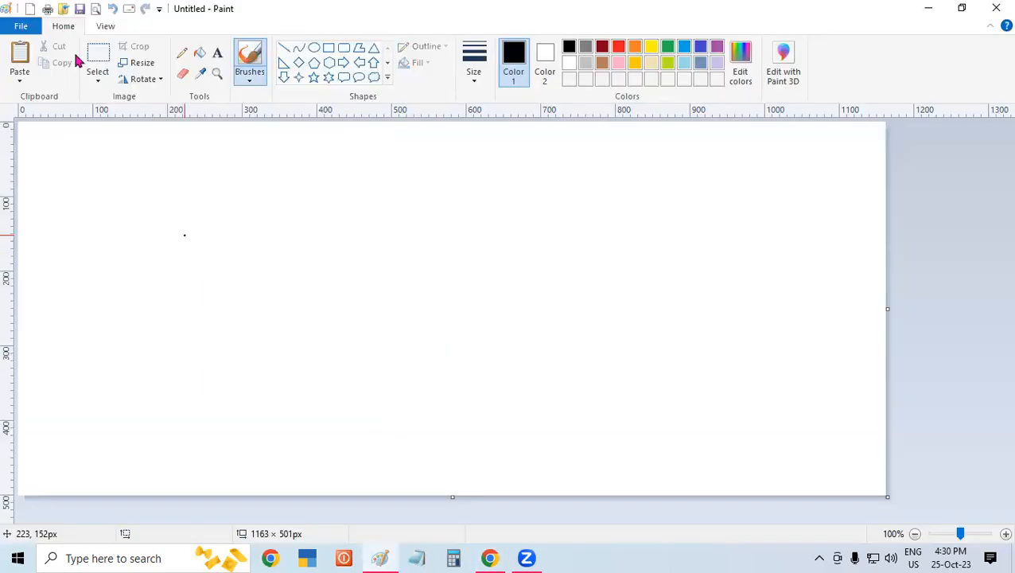
click(330, 49)
drag(373, 189, 553, 354)
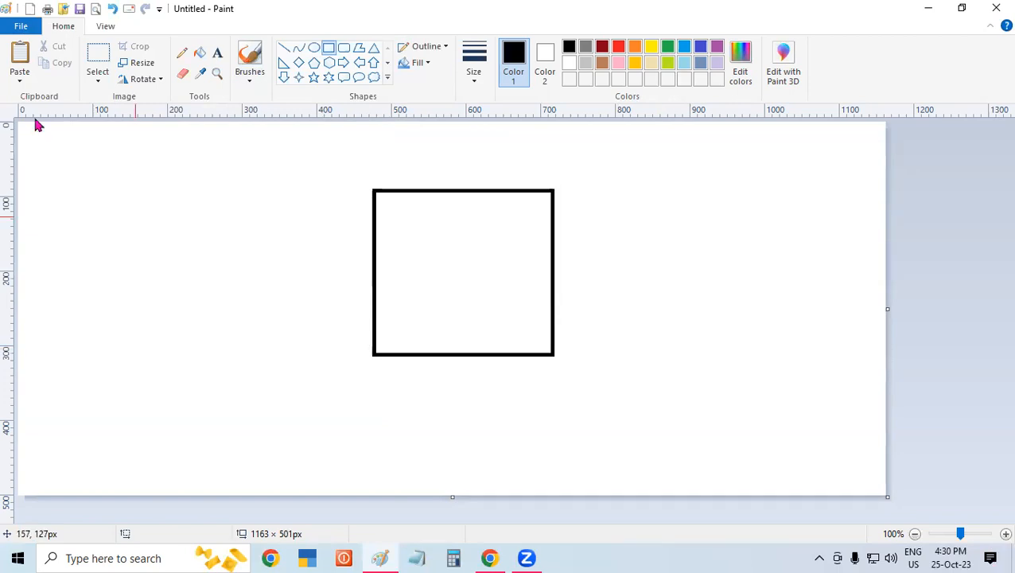
- Paste the picture file HD-wallpaper-flowers-in-a-vase-vas-water-flowr-rain from the Desktop folder sss onto the canvas
click(19, 81)
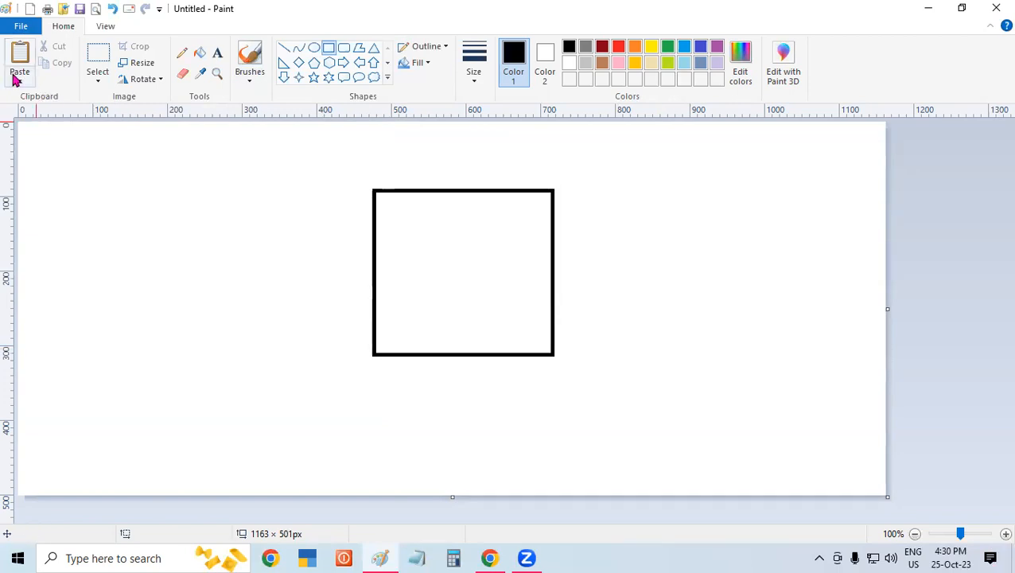
click(35, 117)
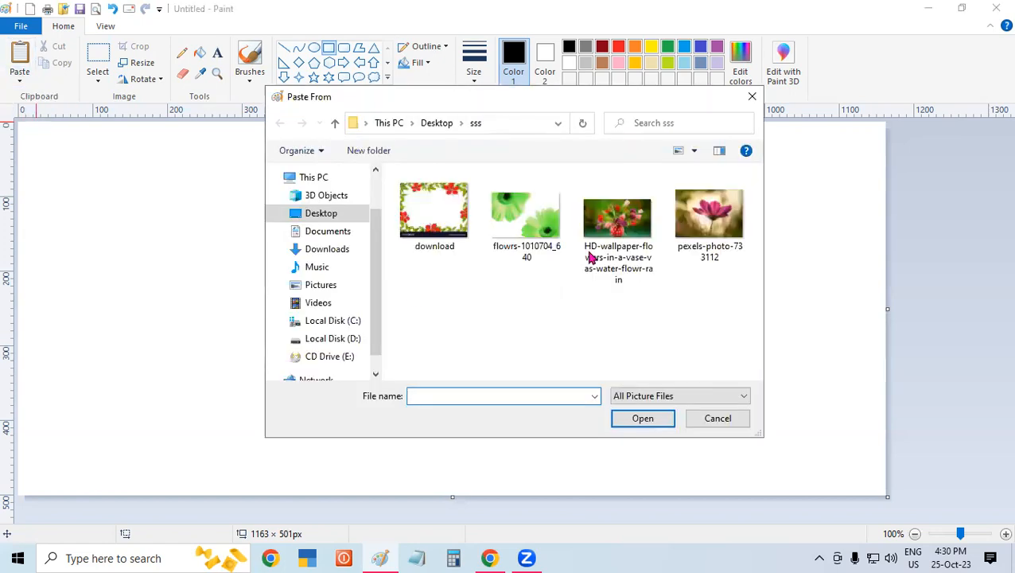
click(612, 230)
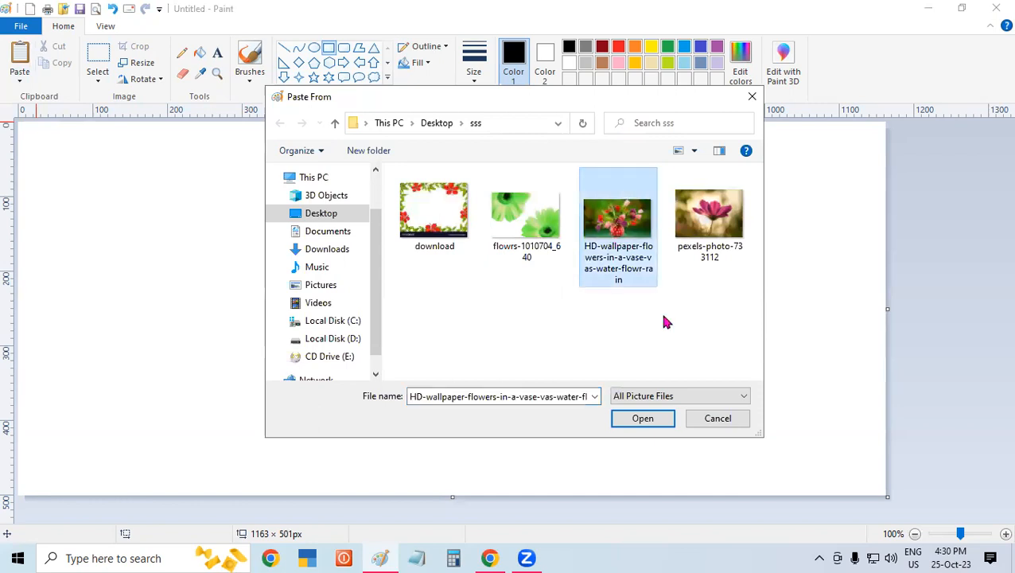
click(650, 420)
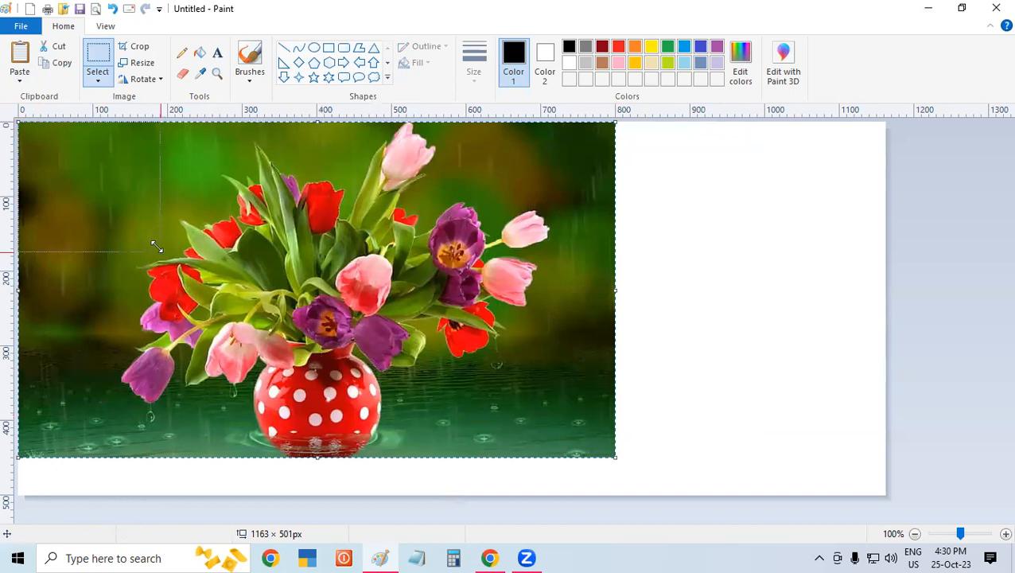
- Shrink the pasted vase picture and fit it inside the black rectangle at about 238 × 218 px
drag(156, 248, 157, 248)
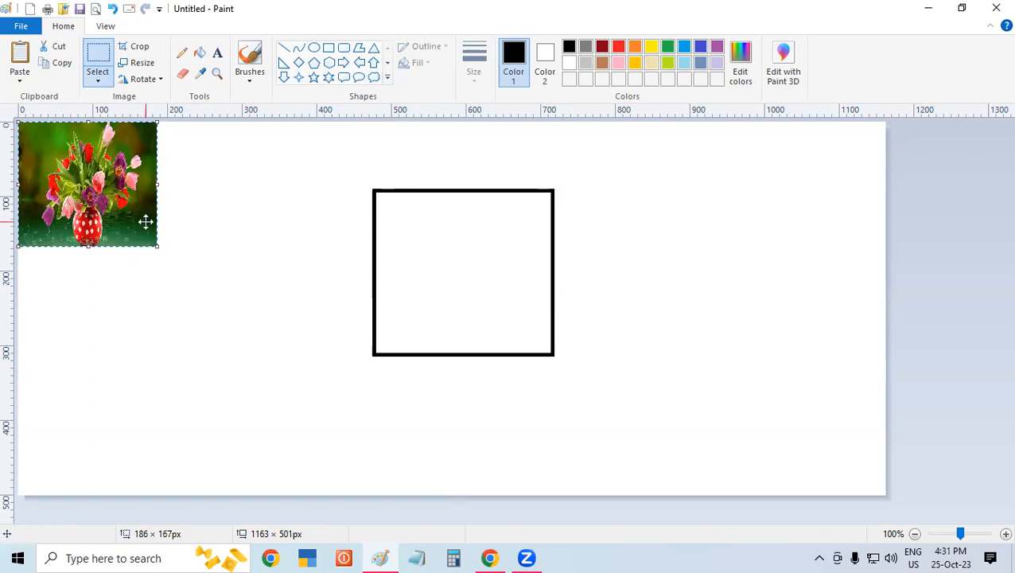
drag(146, 221, 555, 357)
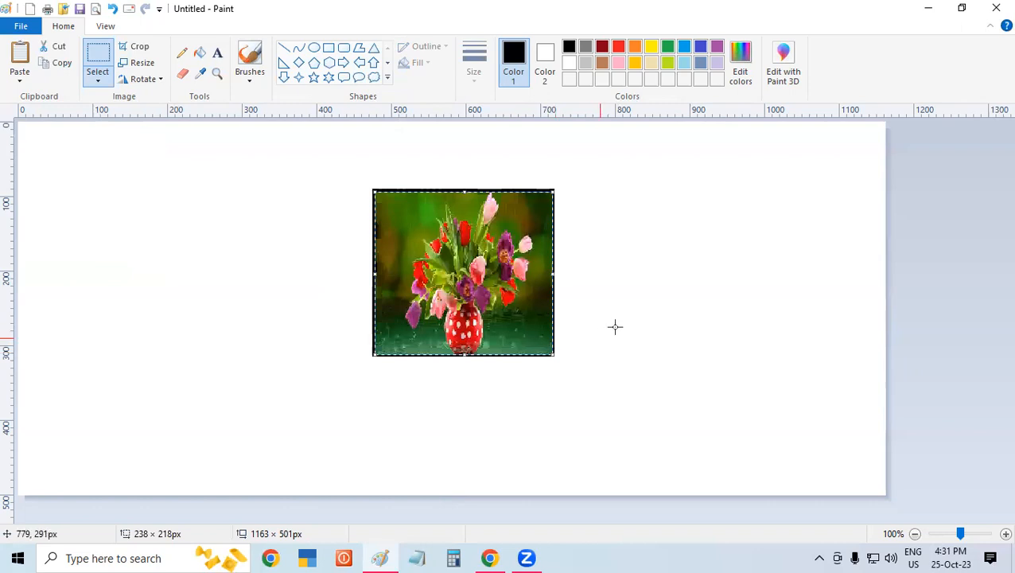
click(615, 326)
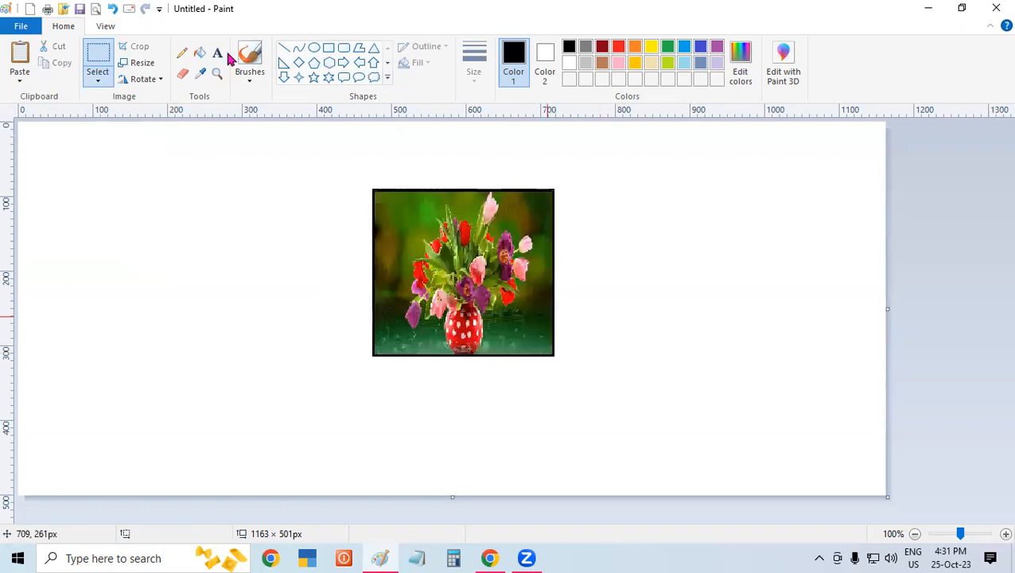
- Select the framed vase picture with a rectangular selection and move it to the upper right corner of the canvas
click(98, 77)
click(133, 121)
drag(368, 184, 516, 276)
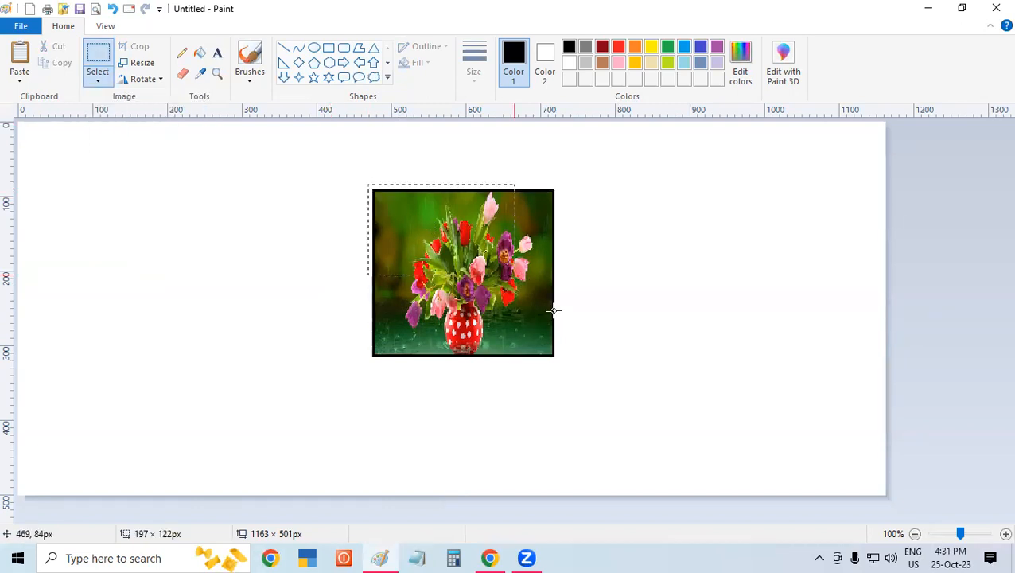
drag(566, 373, 559, 358)
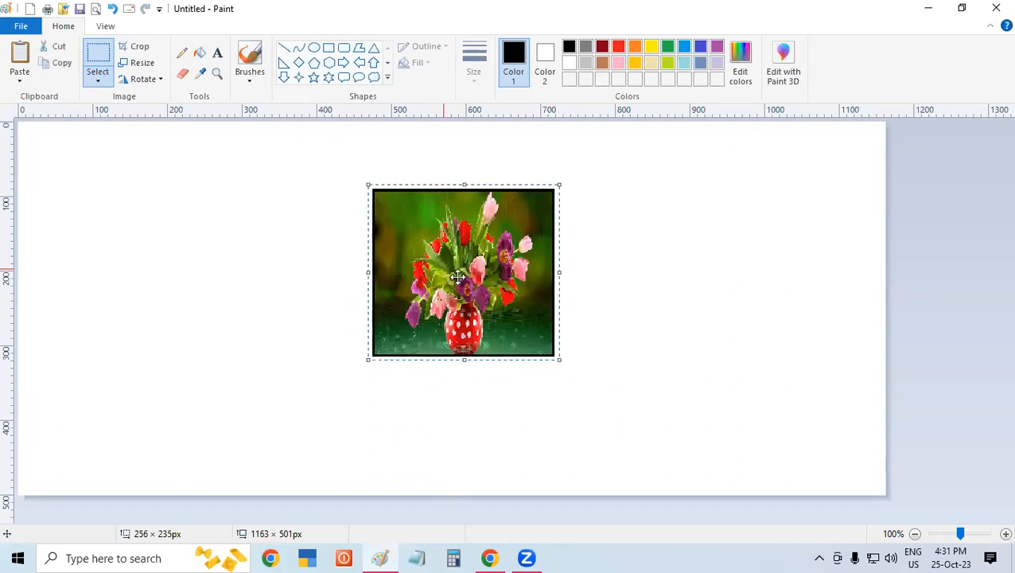
drag(723, 229, 760, 211)
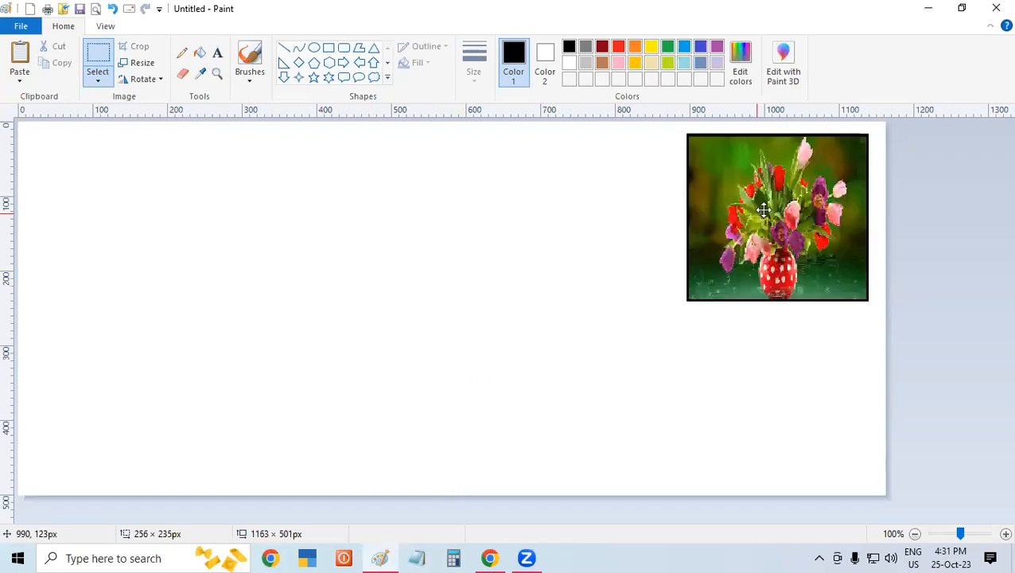
click(449, 269)
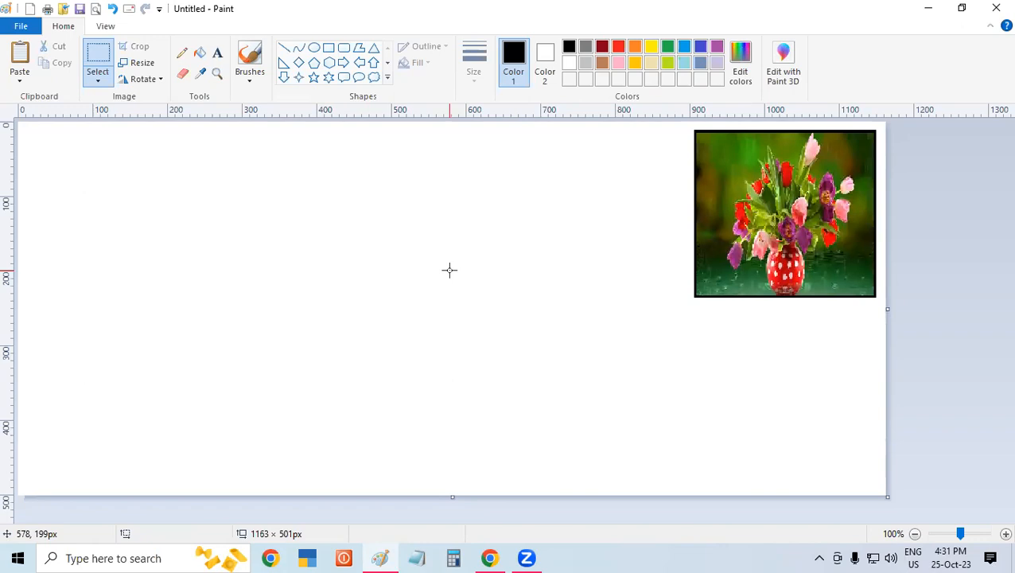
- Draw a second rectangle outline, size it to about 247 × 217 px and place it just left of the framed vase picture
click(334, 52)
drag(214, 179, 400, 371)
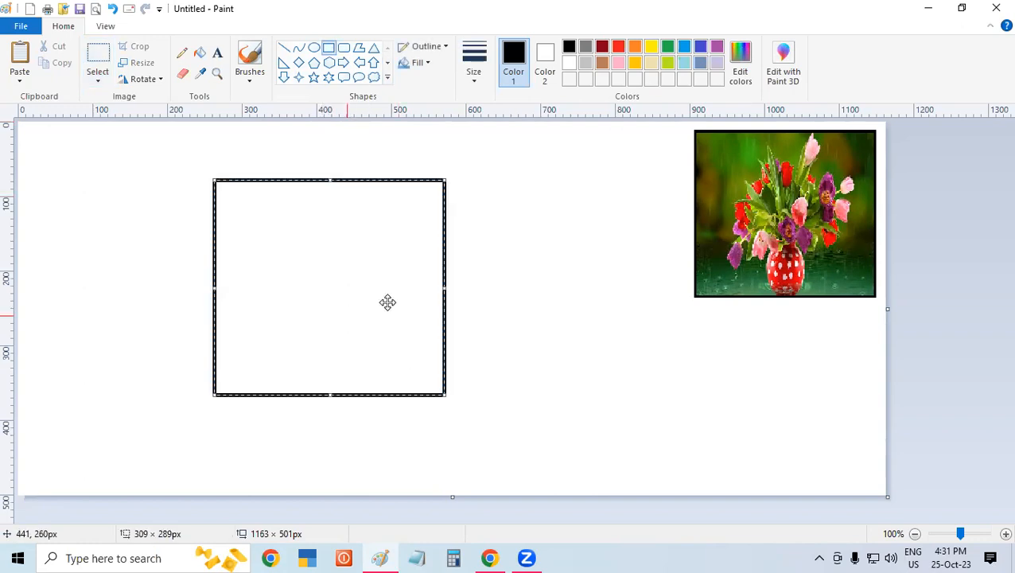
mouse_move(417, 291)
mouse_down()
mouse_move(489, 379)
mouse_move(445, 322)
mouse_move(471, 318)
mouse_up()
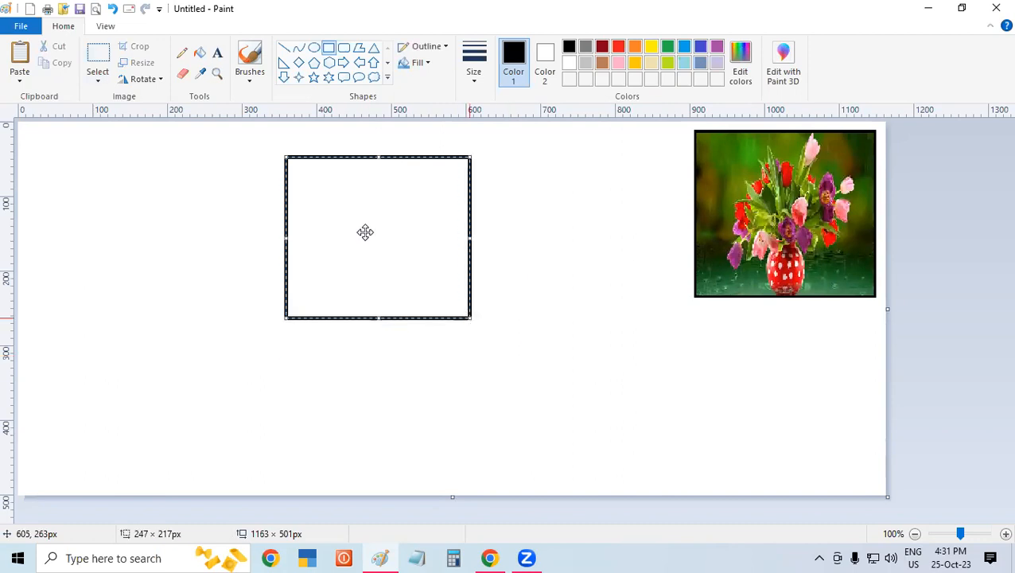
drag(366, 232, 571, 207)
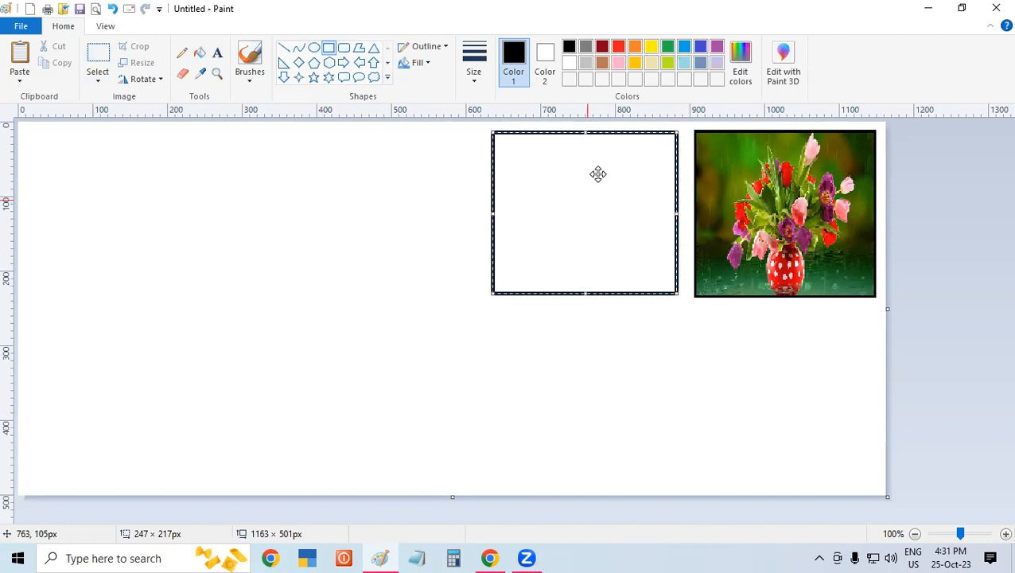
- Try several outline colors on the second rectangle and settle on red
click(684, 46)
click(701, 46)
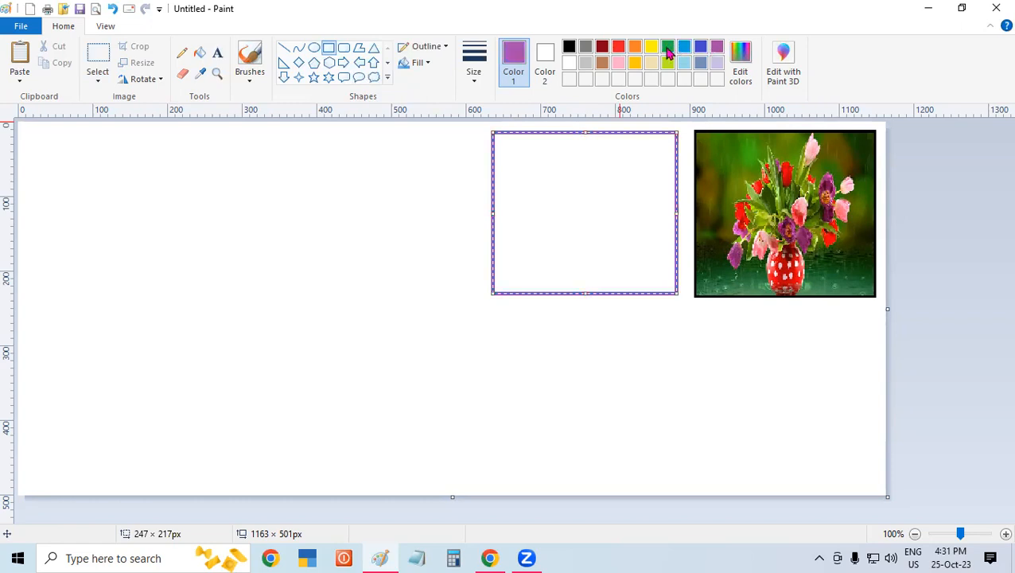
click(667, 46)
click(619, 48)
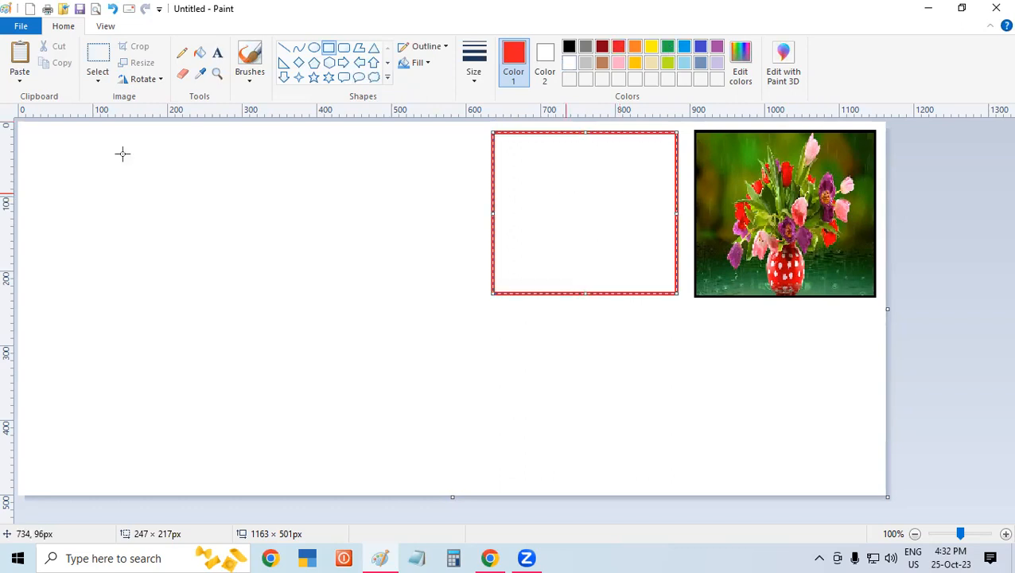
- Paste the picture file pexels-photo-733112 from the Desktop folder sss onto the canvas
click(32, 89)
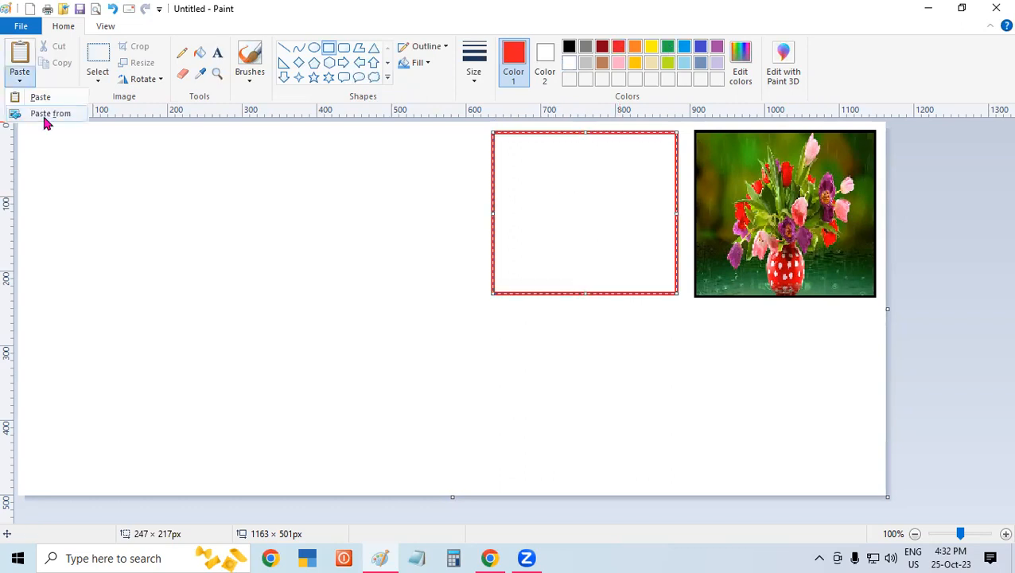
click(43, 113)
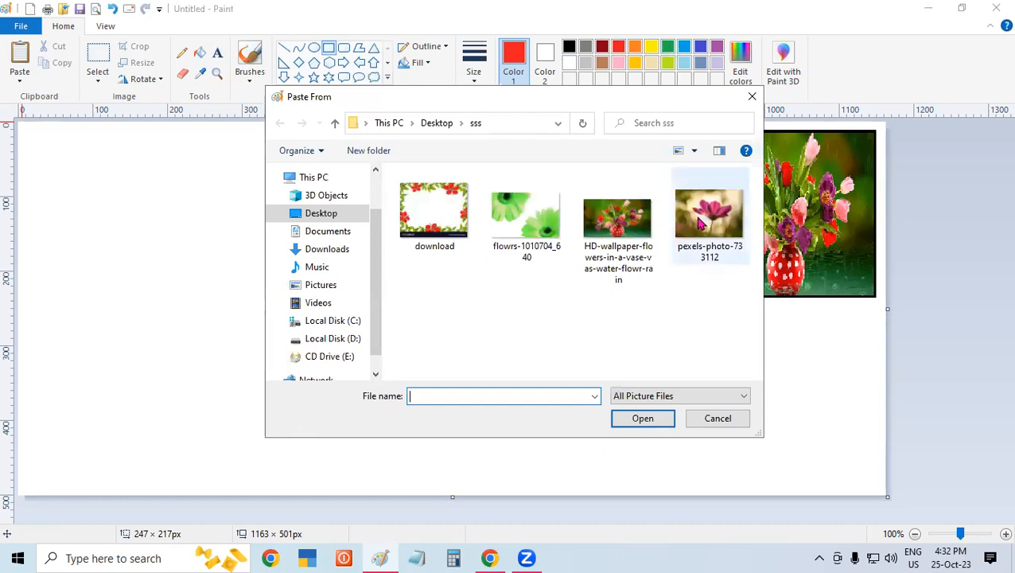
click(700, 224)
click(639, 418)
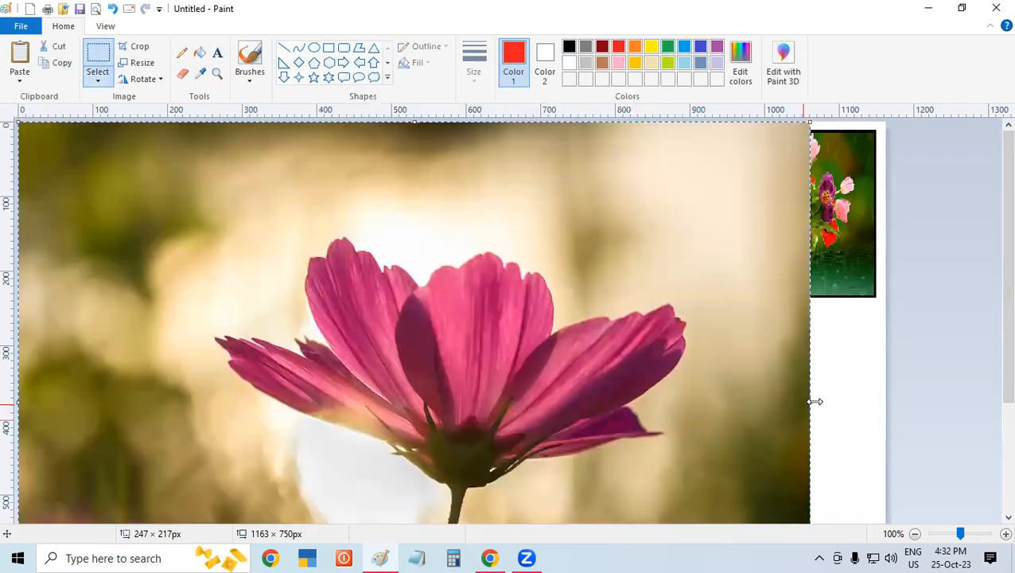
- Shrink the pasted pink flower picture to about 290 × 217 px, repositioning it on the canvas to reach its edges
drag(750, 380, 423, 243)
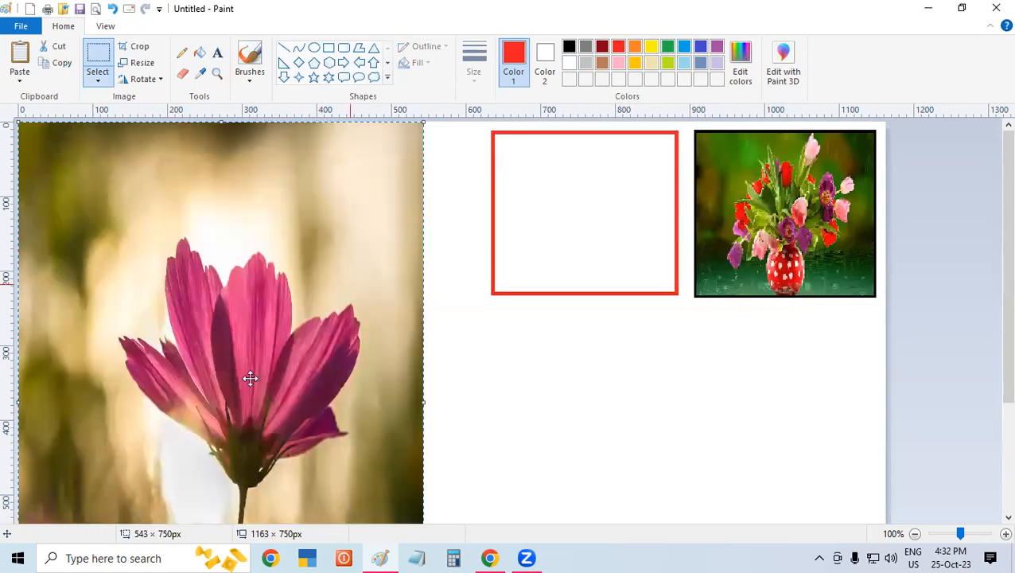
drag(251, 379, 317, 85)
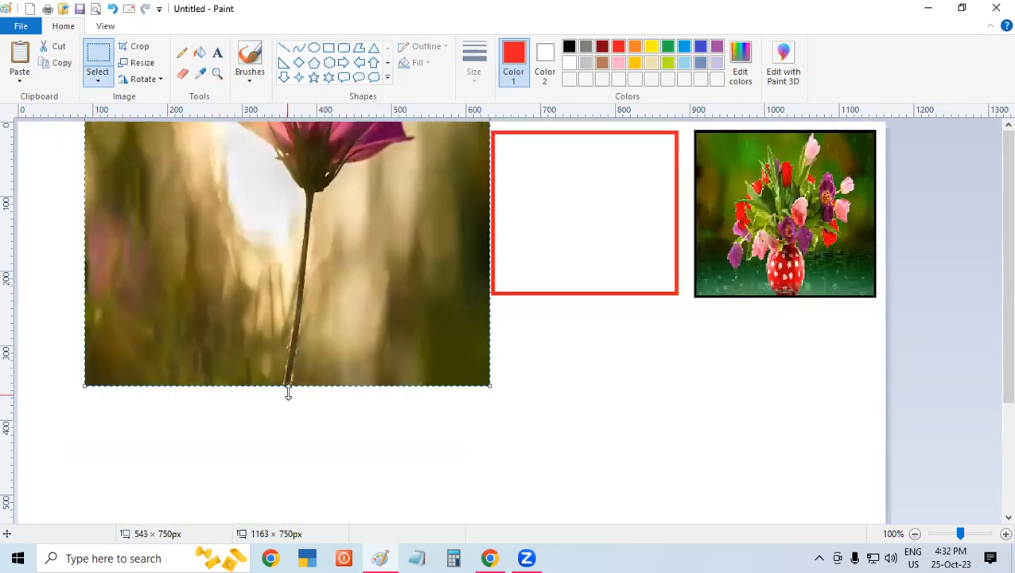
drag(288, 355, 296, 168)
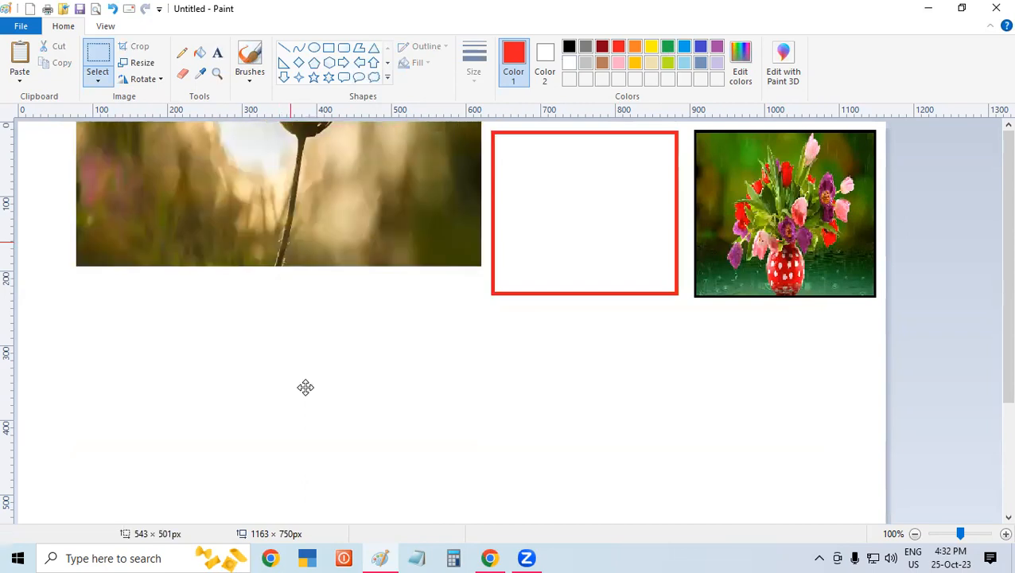
drag(290, 242, 320, 431)
drag(518, 263, 345, 256)
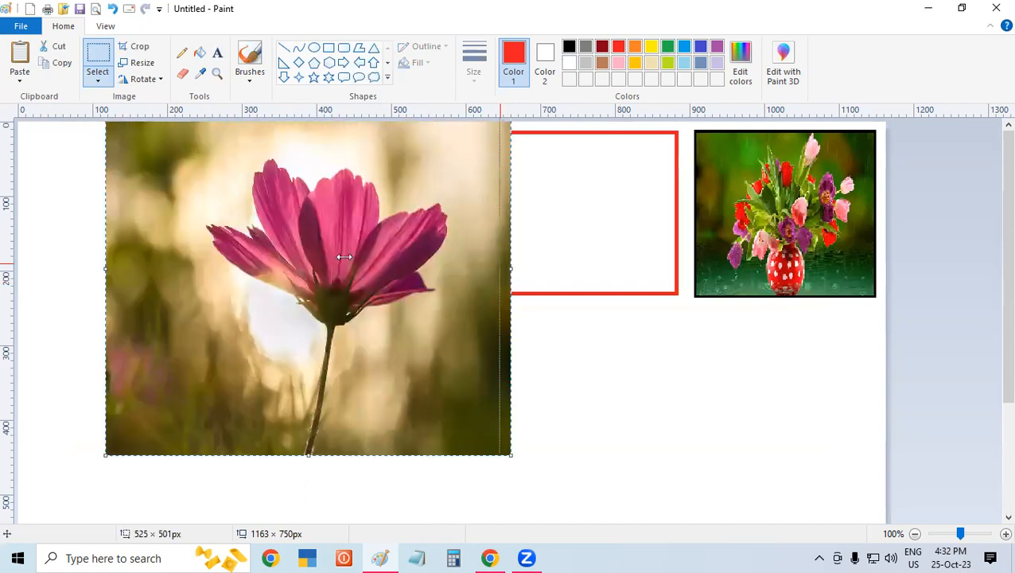
drag(229, 419, 235, 265)
drag(318, 289, 436, 335)
drag(324, 332, 321, 342)
drag(428, 261, 418, 266)
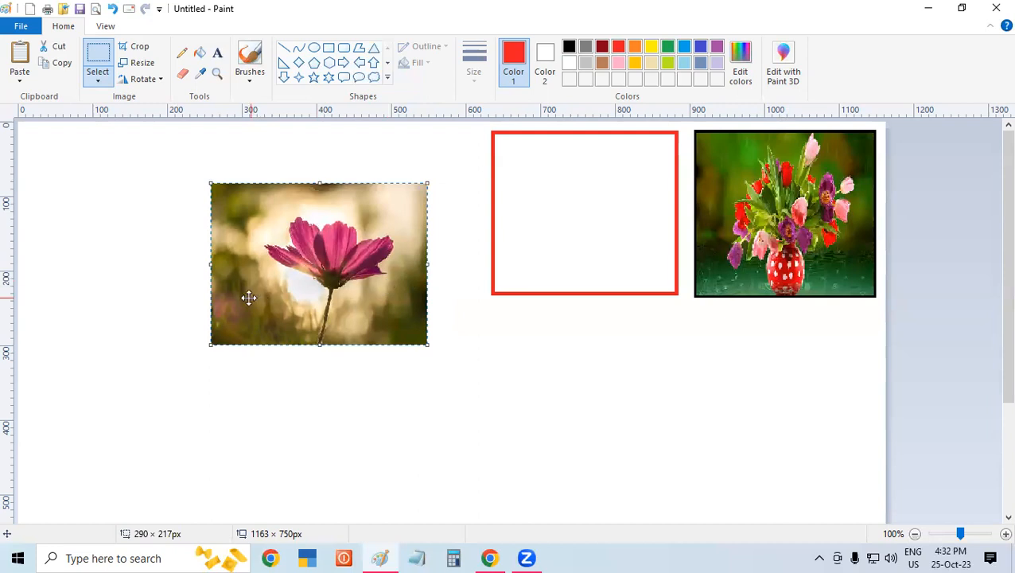
- Move the pink flower picture into the red rectangle, resize it to fill the frame and deselect it
drag(248, 298, 508, 277)
mouse_move(572, 228)
mouse_down()
mouse_move(565, 235)
mouse_move(564, 224)
mouse_up()
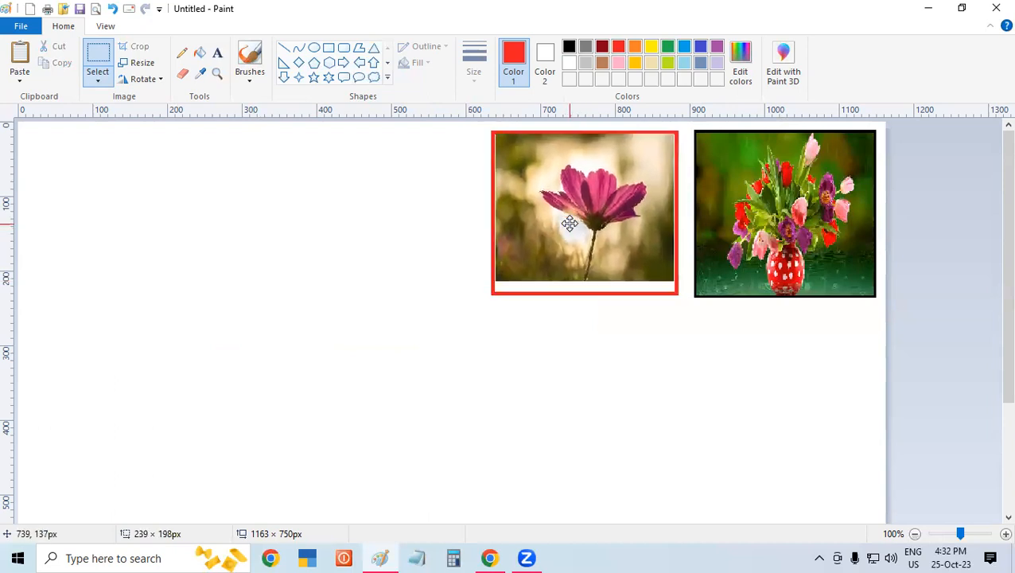
drag(585, 280, 586, 302)
click(596, 374)
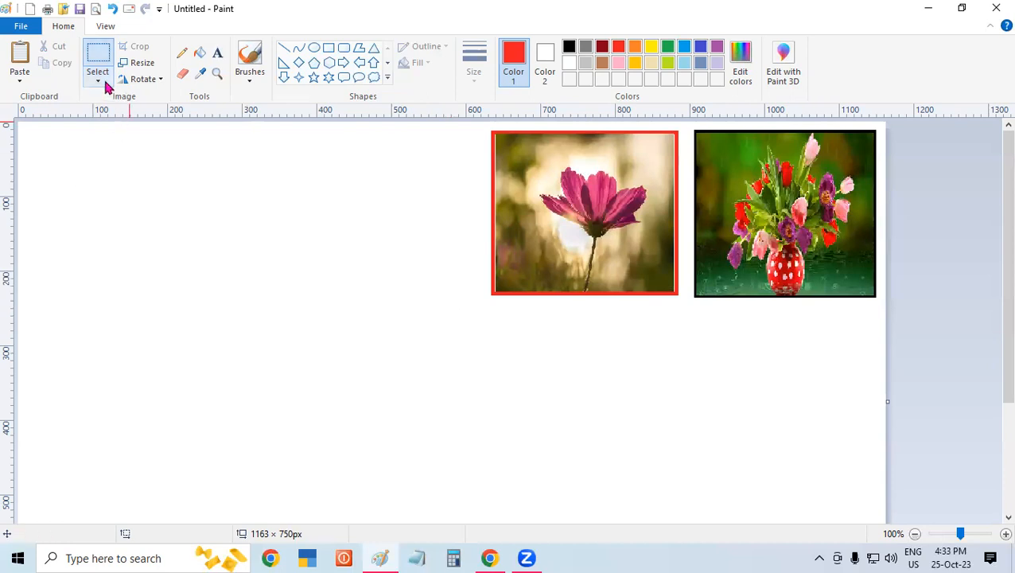
click(106, 86)
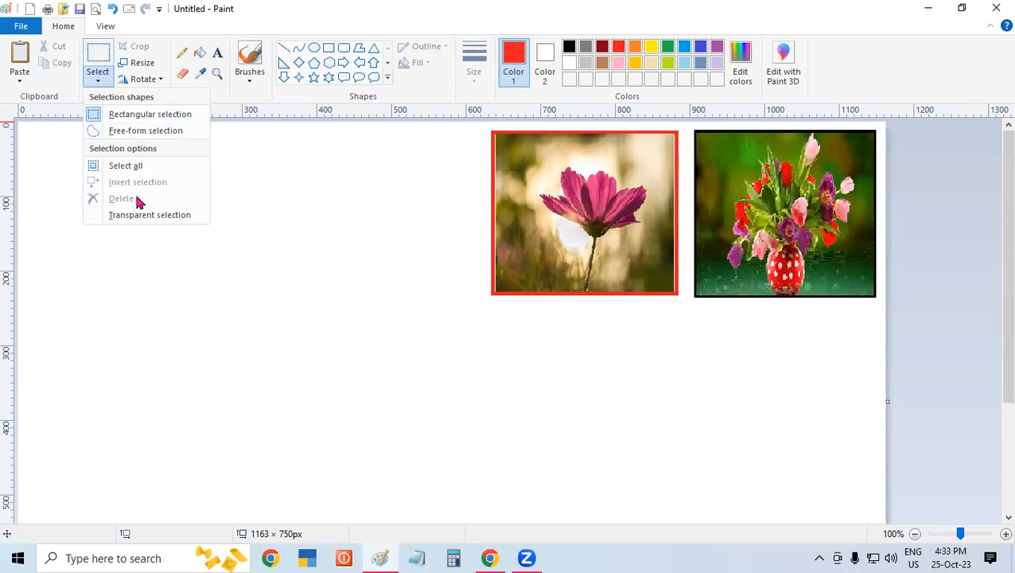
click(232, 228)
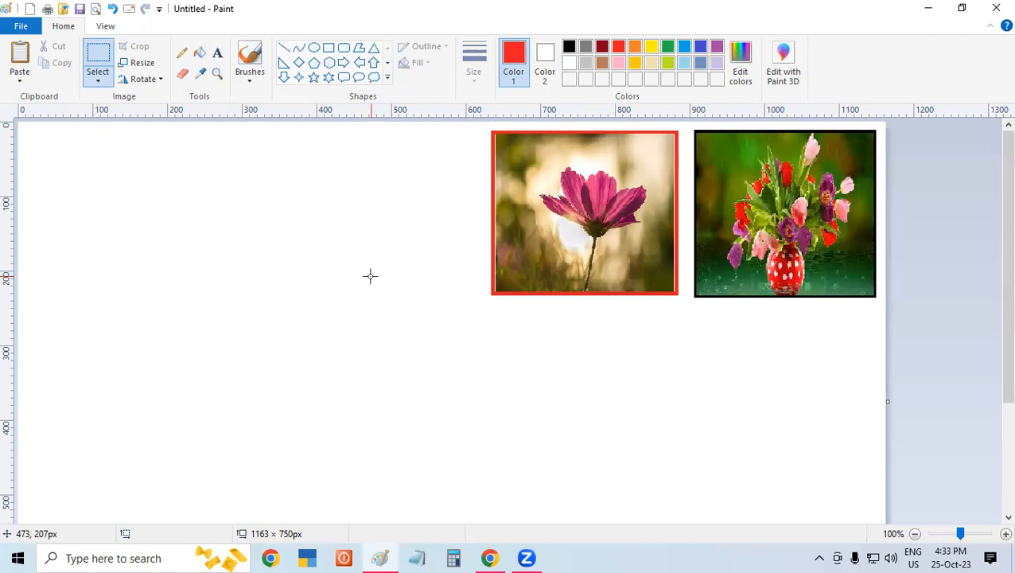
- Discard the framed pictures without saving and draw a six-point star about 82 px wide near the blank canvas's upper left
key(alt+F4)
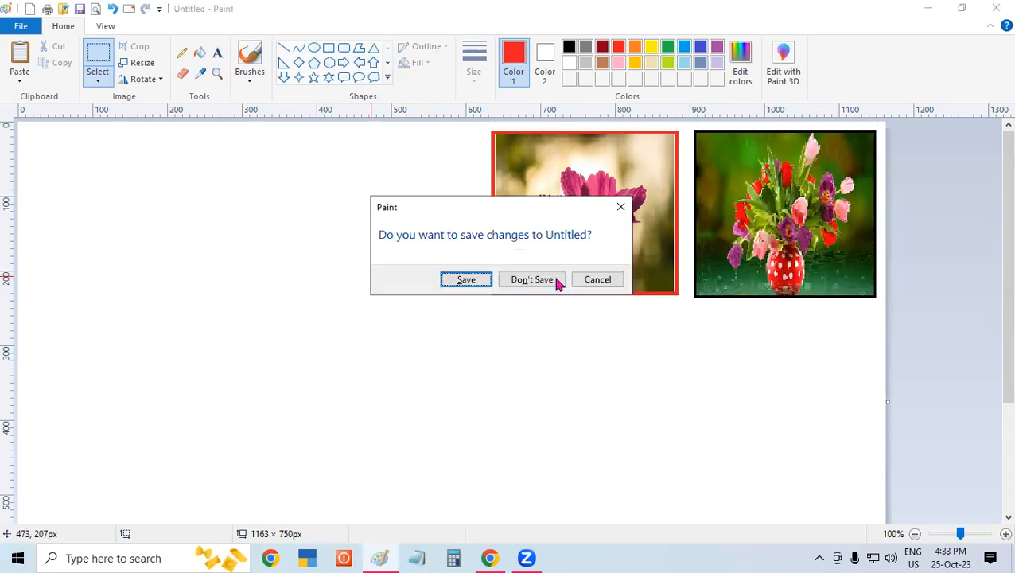
click(558, 278)
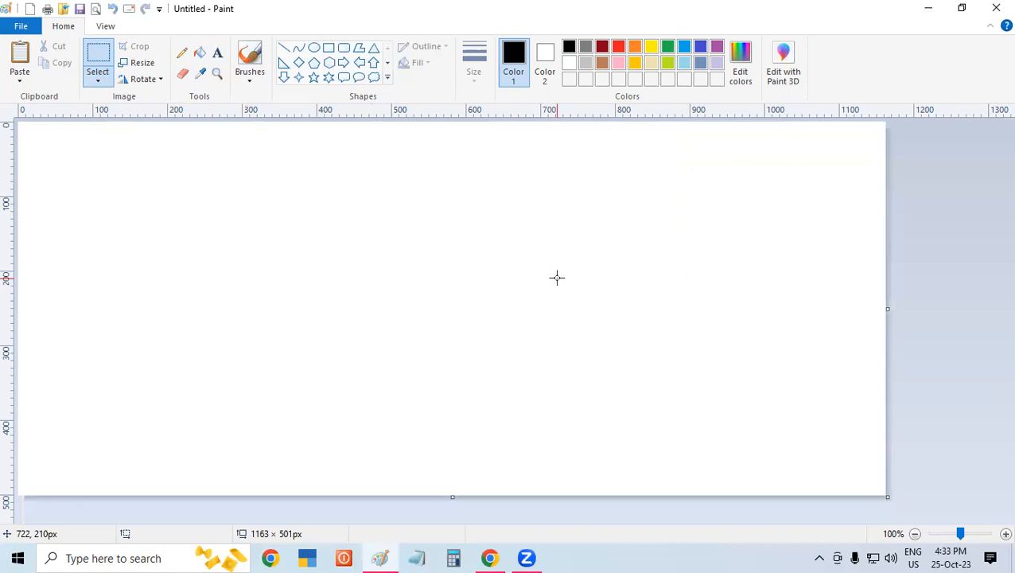
click(329, 77)
drag(83, 179, 145, 243)
- Select the six-point star with a rectangular selection of about 103 × 90 px and copy it
click(96, 82)
click(105, 112)
drag(73, 181, 149, 246)
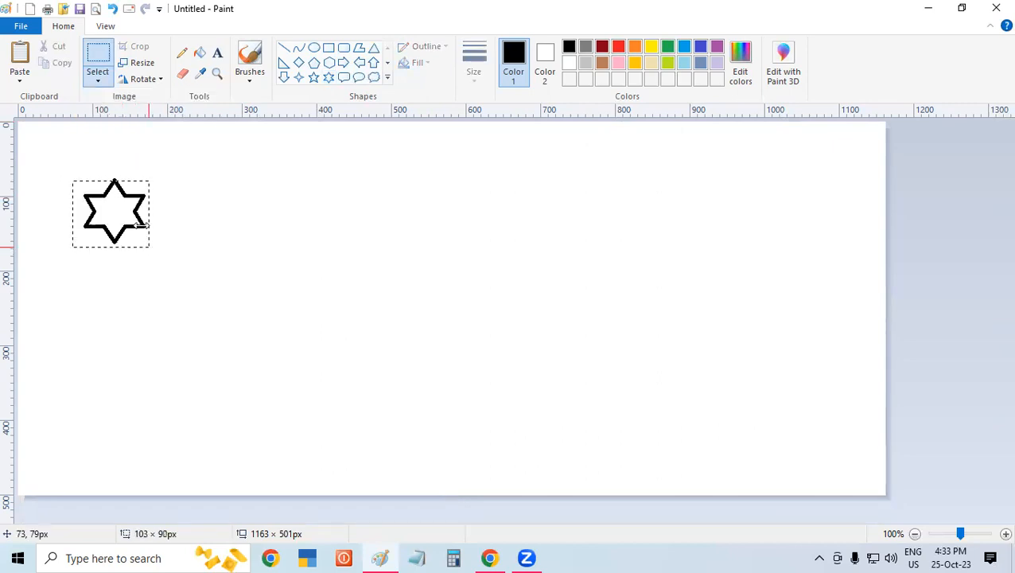
click(68, 68)
- Paste many copies of the star and scatter them across the canvas, adding several horizontally stretched copies along its lower part
mouse_move(125, 203)
ctrl+mouse_down()
mouse_move(274, 232)
mouse_move(288, 225)
mouse_move(281, 231)
mouse_move(431, 290)
mouse_move(265, 348)
mouse_move(189, 246)
ctrl+mouse_up()
mouse_move(190, 246)
ctrl+mouse_down()
mouse_move(150, 329)
mouse_move(164, 356)
mouse_move(330, 405)
mouse_move(340, 351)
ctrl+mouse_up()
mouse_move(387, 181)
ctrl+mouse_down()
mouse_move(550, 197)
mouse_move(754, 283)
mouse_move(684, 365)
ctrl+mouse_up()
ctrl+drag(684, 365, 674, 251)
mouse_move(675, 251)
ctrl+mouse_down()
mouse_move(585, 340)
mouse_move(530, 280)
ctrl+mouse_up()
mouse_move(531, 280)
ctrl+mouse_down()
mouse_move(463, 200)
mouse_move(399, 260)
mouse_move(363, 168)
ctrl+mouse_up()
mouse_move(363, 169)
ctrl+mouse_down()
mouse_move(507, 145)
mouse_move(774, 185)
mouse_move(813, 233)
mouse_move(847, 322)
mouse_move(850, 340)
mouse_move(777, 420)
mouse_move(440, 419)
mouse_move(462, 428)
mouse_move(465, 444)
ctrl+mouse_up()
mouse_move(465, 444)
ctrl+mouse_down()
mouse_move(385, 456)
mouse_move(230, 421)
mouse_move(156, 363)
ctrl+mouse_up()
drag(142, 335, 158, 139)
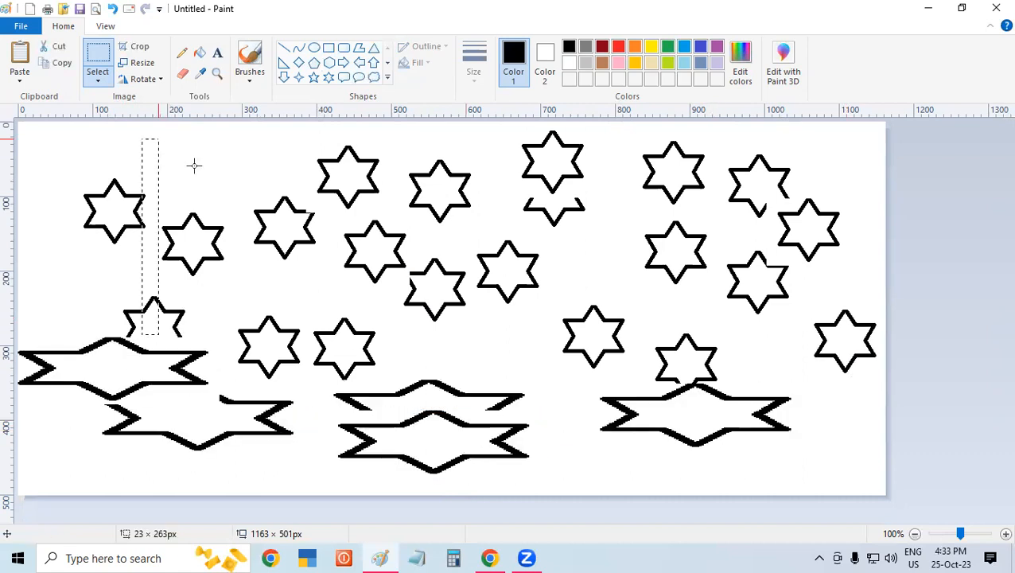
- Deselect and undo the horizontally stretched star copies along the lower part of the canvas
click(569, 341)
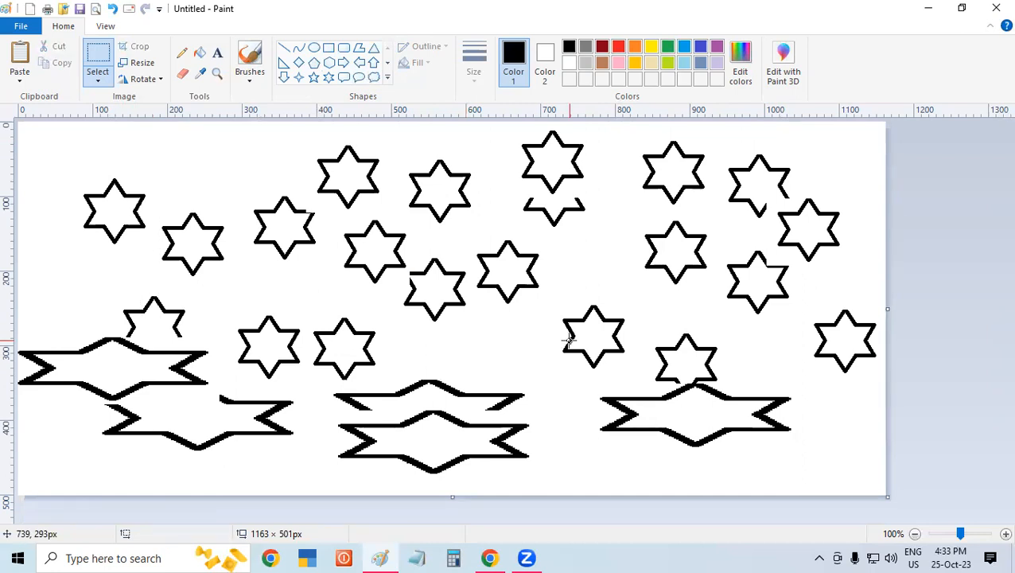
key(ctrl+z)
key(ctrl+z)
key(ctrl+z)
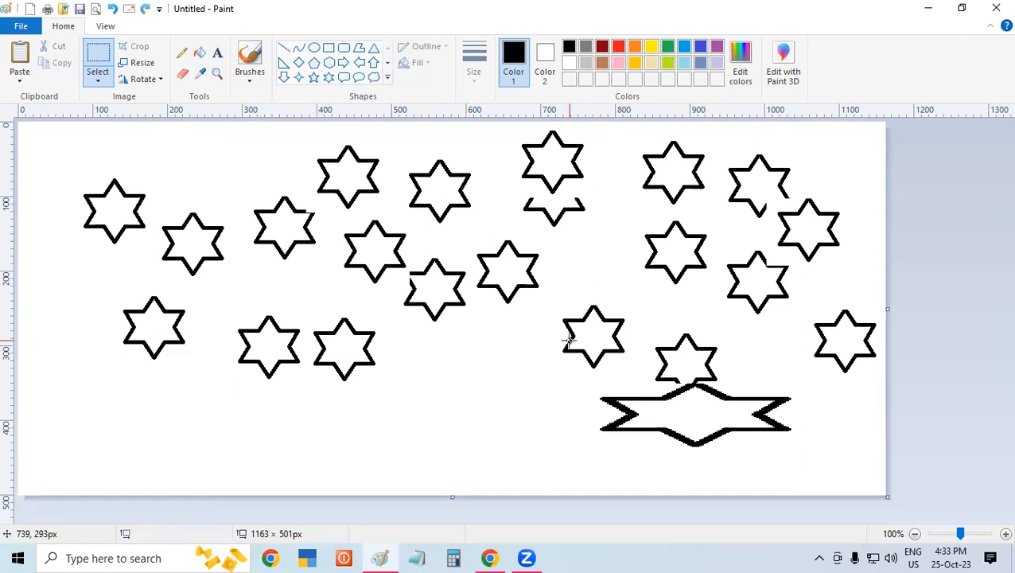
key(ctrl+z)
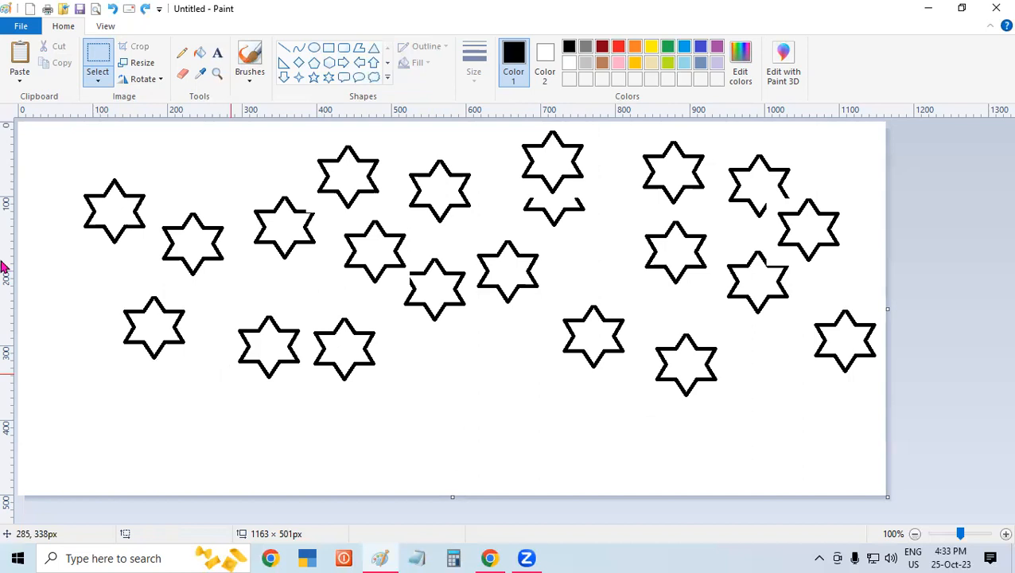
- Move the stars inside a rectangular selection of about 797 × 331 px downward, and undo the move
click(98, 79)
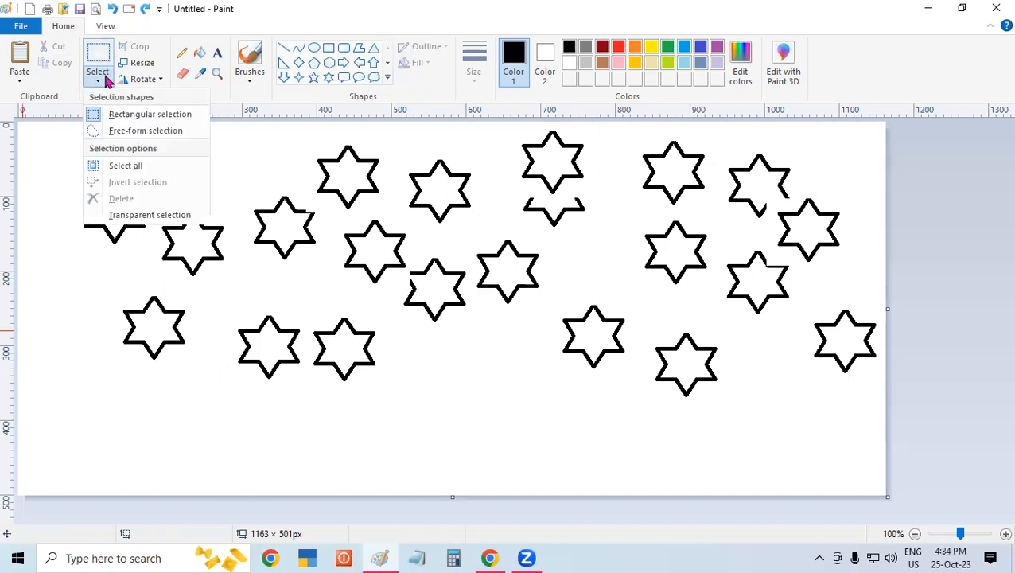
click(151, 116)
drag(48, 142, 512, 395)
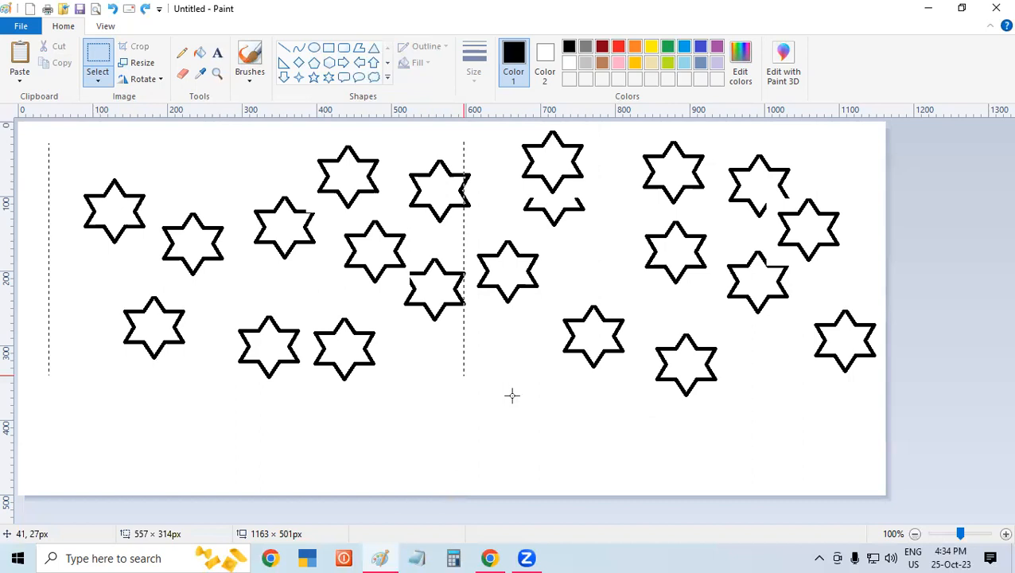
drag(583, 395, 644, 388)
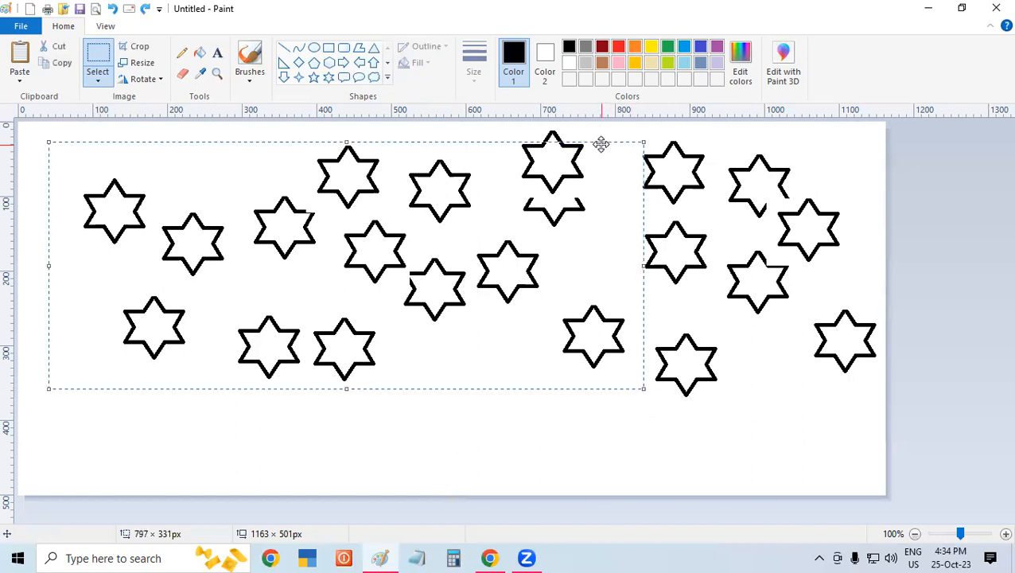
drag(505, 185, 485, 241)
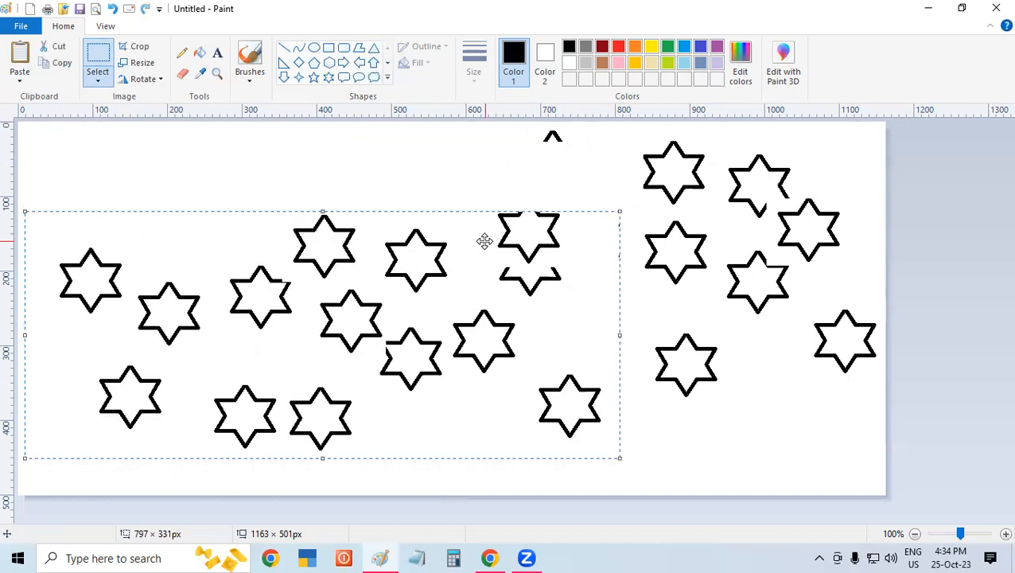
key(ctrl+z)
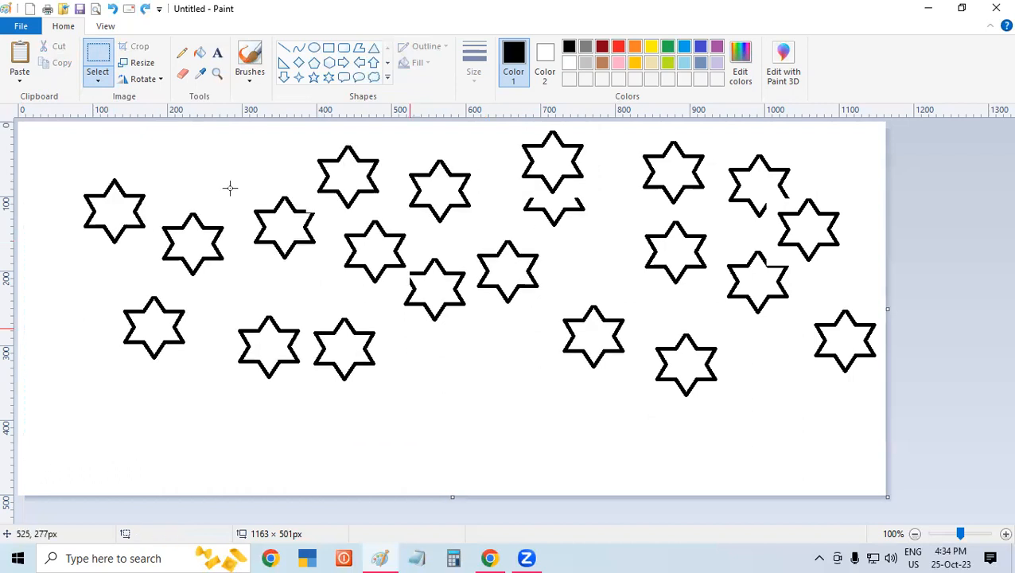
- Shift the stars inside a rectangular selection of about 758 × 378 px slightly down, deselect them and undo the shift
click(98, 80)
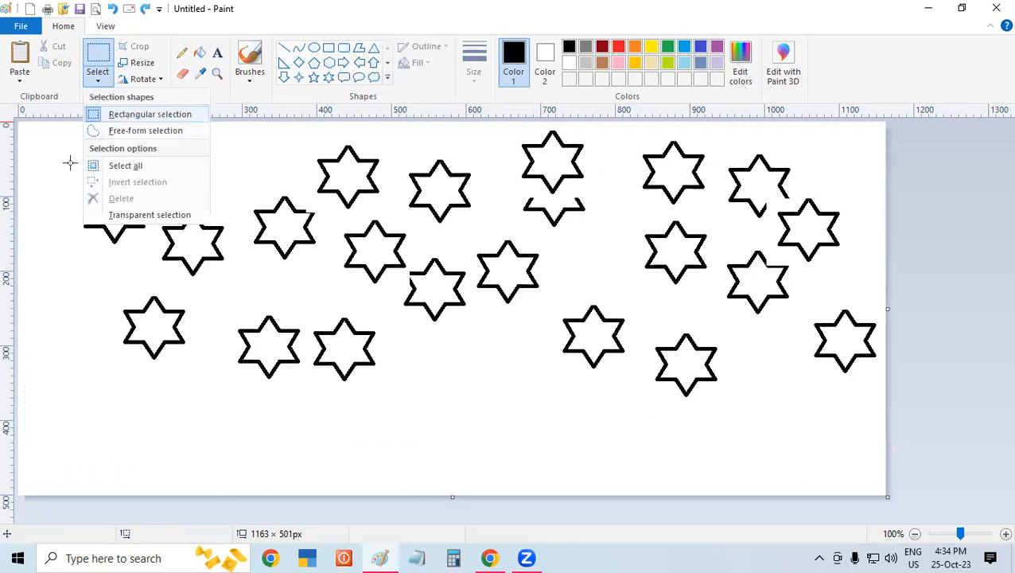
click(77, 115)
drag(69, 125, 163, 172)
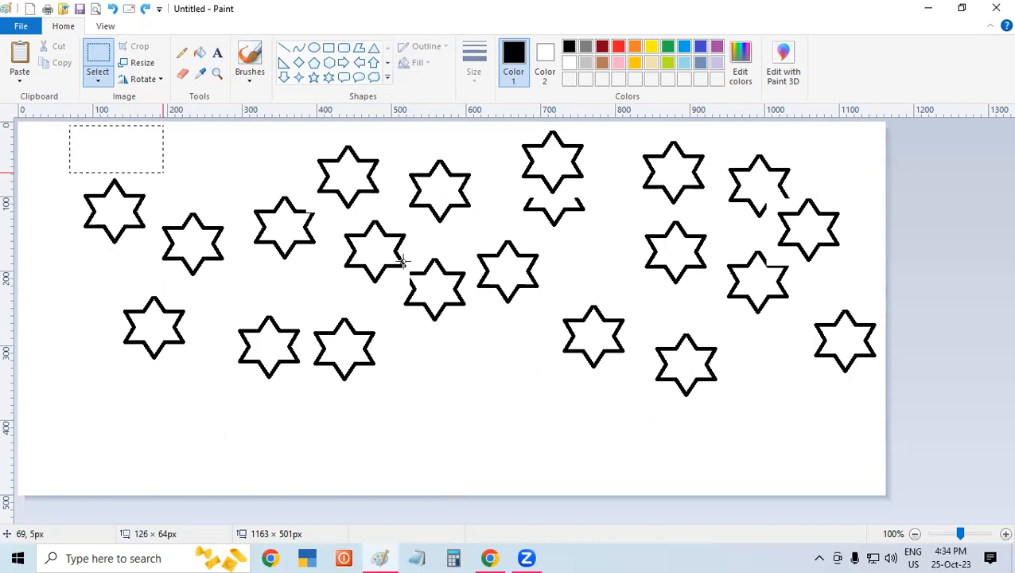
drag(509, 346, 635, 406)
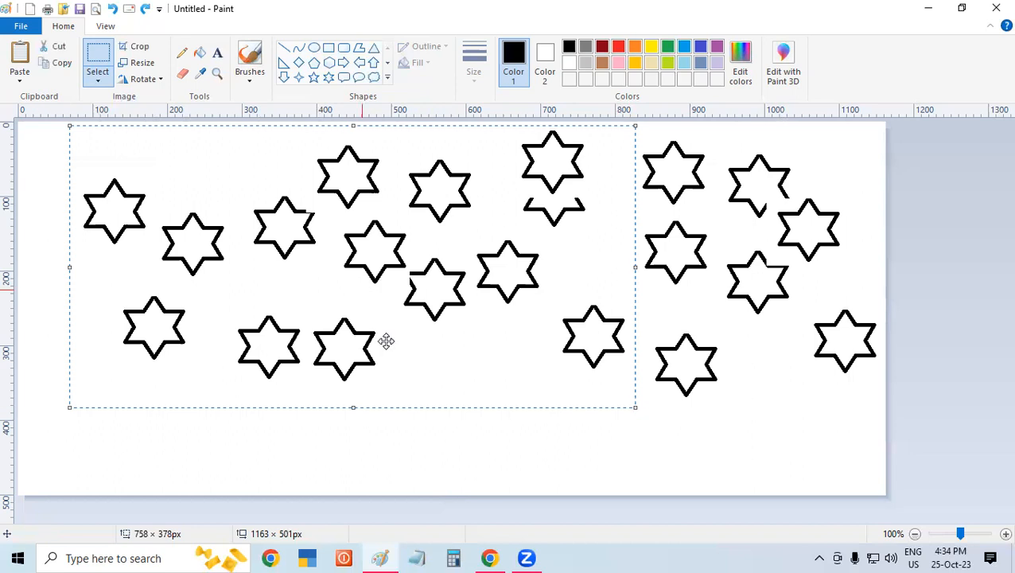
drag(240, 340, 266, 365)
drag(274, 304, 340, 328)
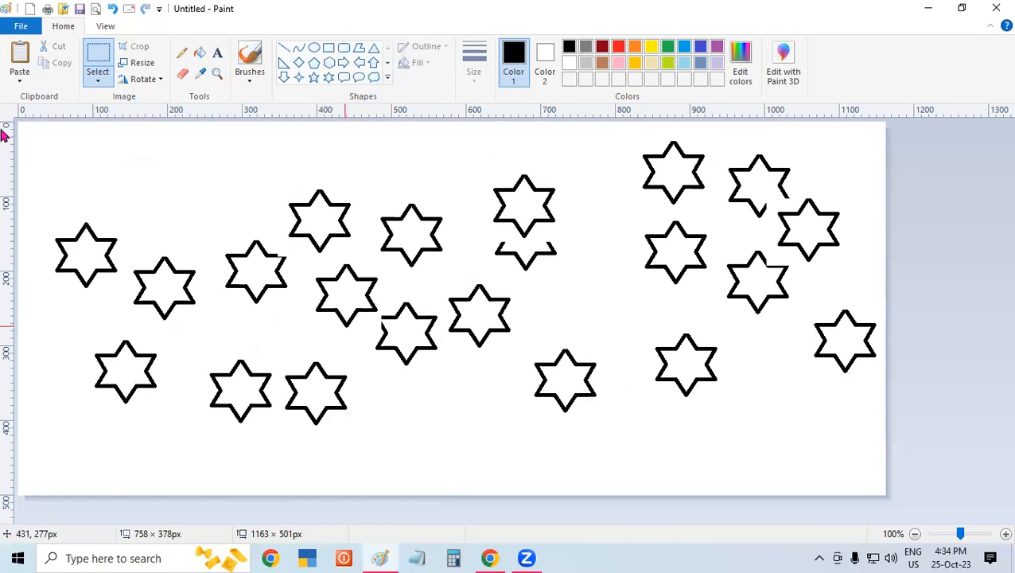
click(98, 77)
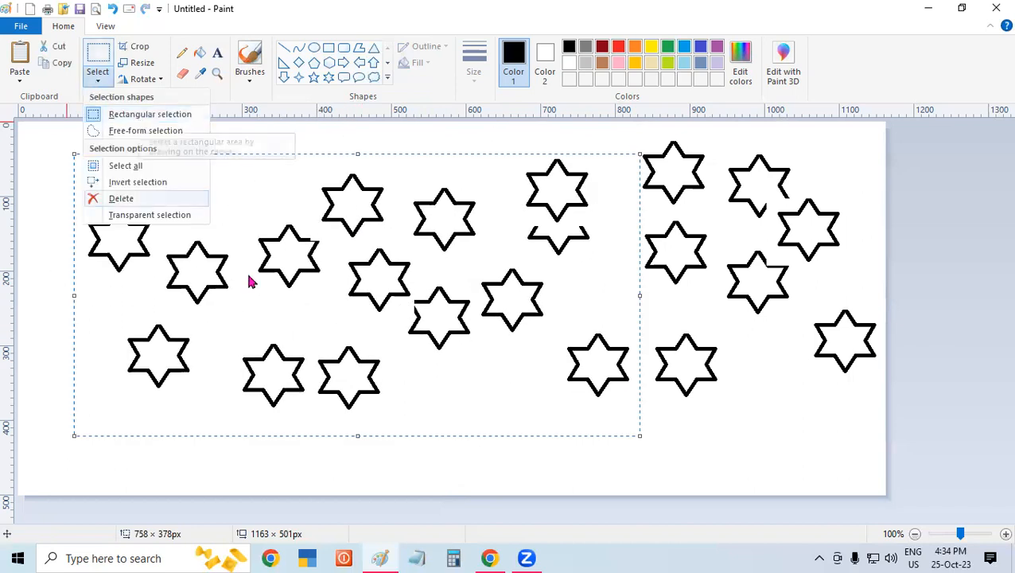
click(466, 455)
key(ctrl+z)
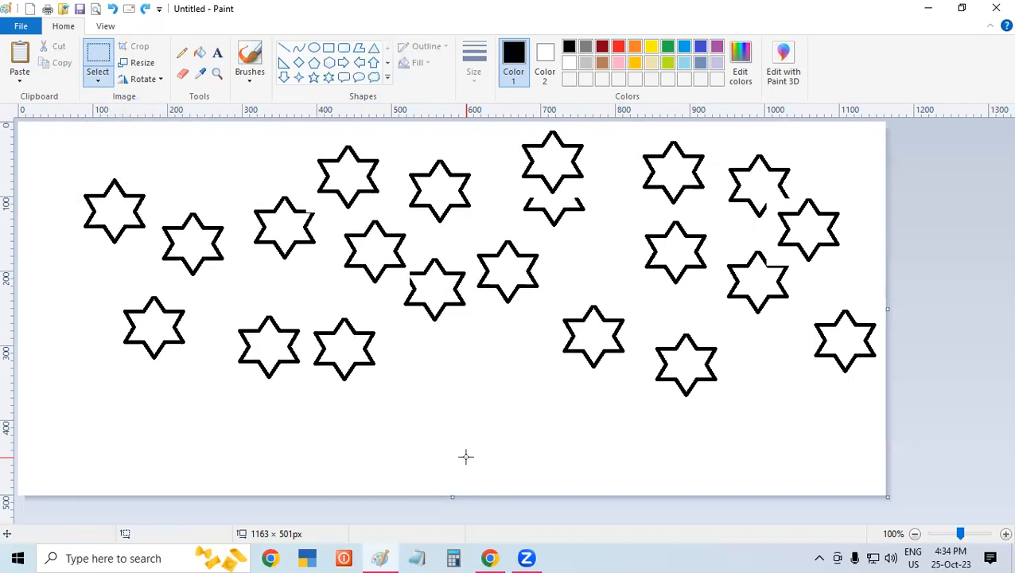
- Outline a winding group of stars with a free-form selection, move the group slightly, and undo the move
click(95, 79)
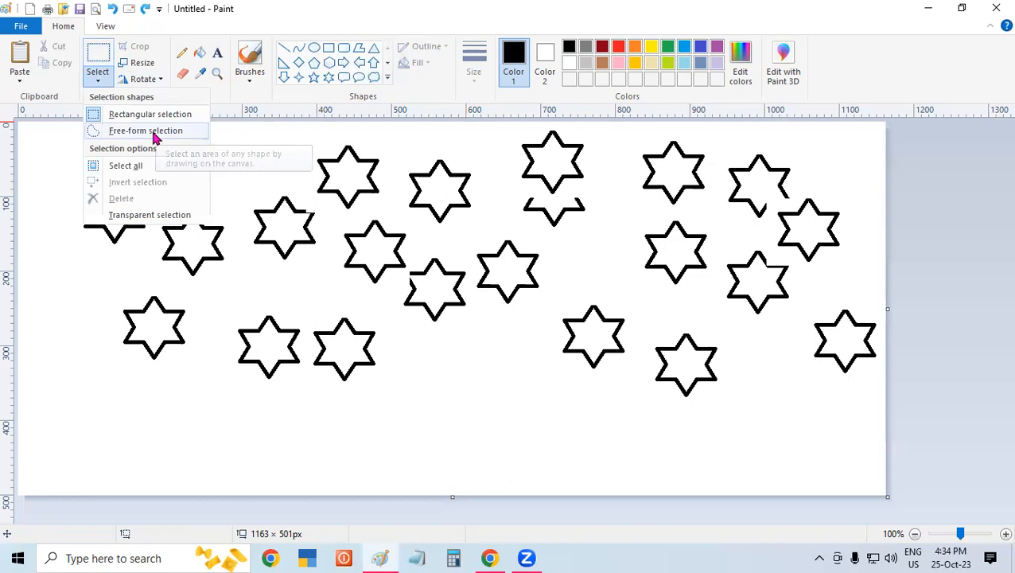
click(154, 132)
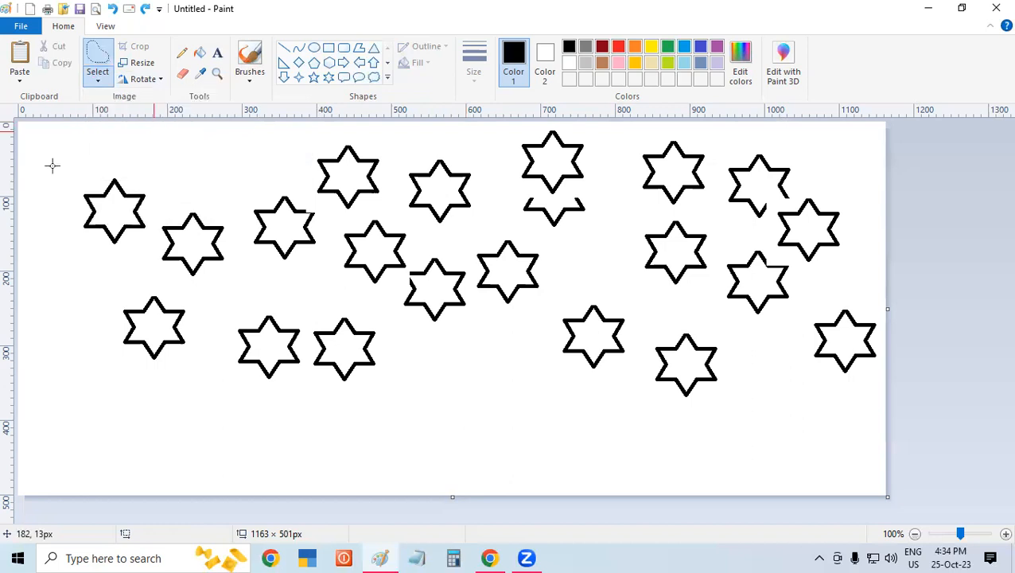
drag(64, 150, 252, 178)
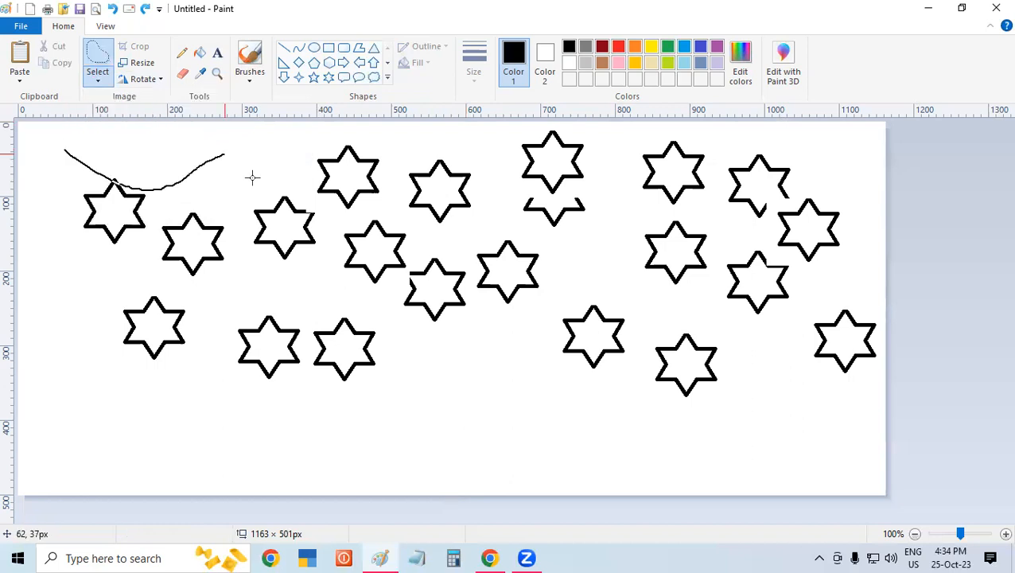
mouse_move(288, 142)
mouse_down()
mouse_move(412, 131)
mouse_move(480, 163)
mouse_move(503, 214)
mouse_move(521, 223)
mouse_up()
drag(576, 272, 645, 296)
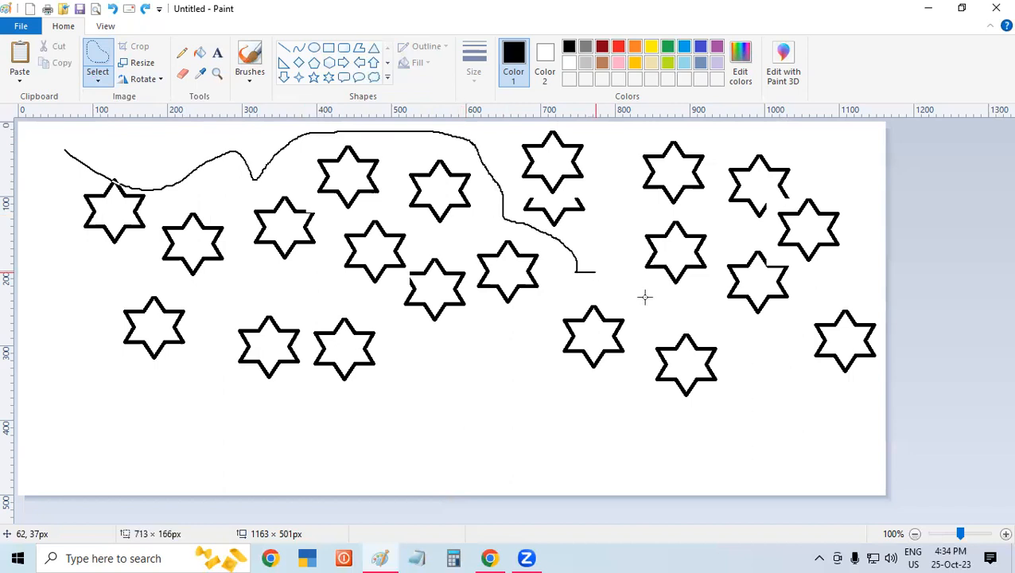
mouse_move(774, 344)
mouse_down()
mouse_move(778, 376)
mouse_move(731, 403)
mouse_move(661, 395)
mouse_move(597, 430)
mouse_move(551, 418)
mouse_up()
drag(555, 301, 509, 322)
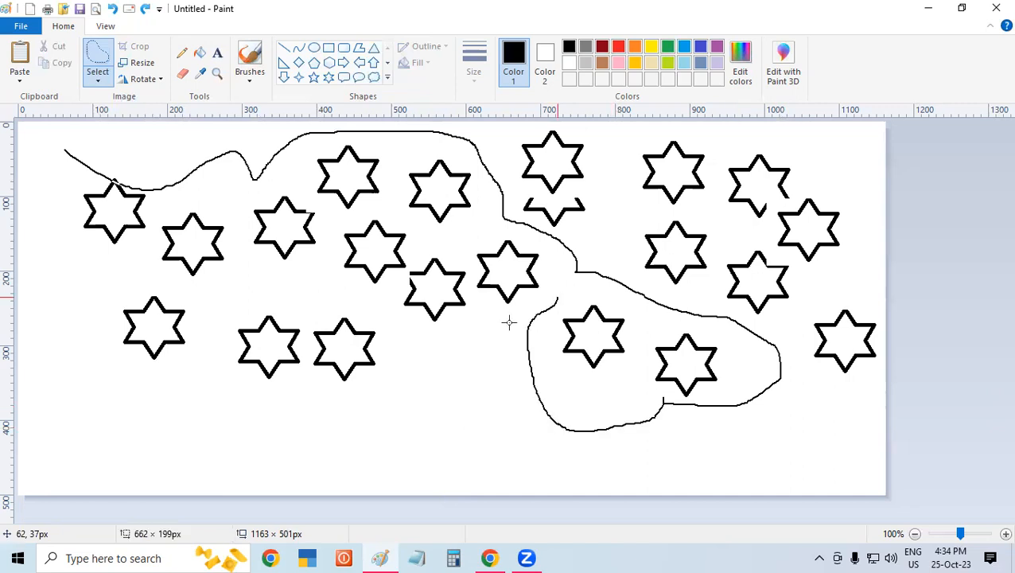
mouse_move(460, 360)
mouse_down()
mouse_move(374, 360)
mouse_move(364, 327)
mouse_move(375, 307)
mouse_move(270, 317)
mouse_up()
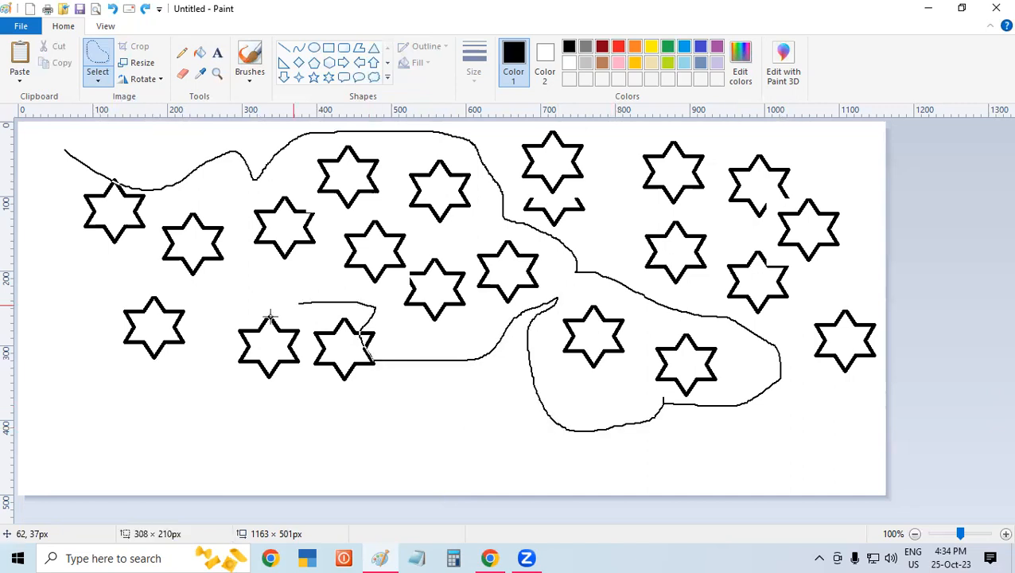
mouse_move(154, 298)
mouse_down()
mouse_move(88, 257)
mouse_move(68, 218)
mouse_move(66, 146)
mouse_up()
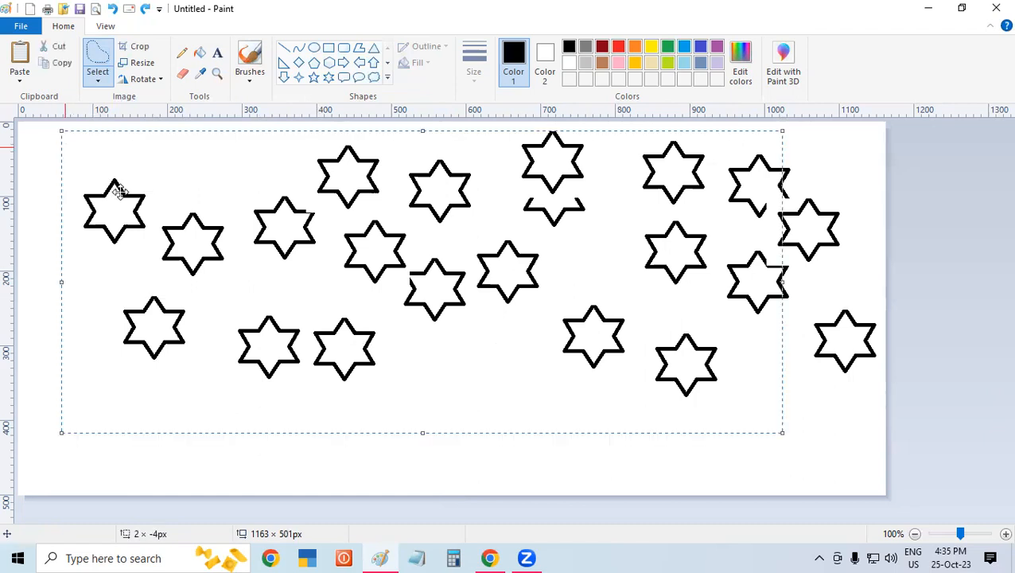
drag(172, 256, 171, 173)
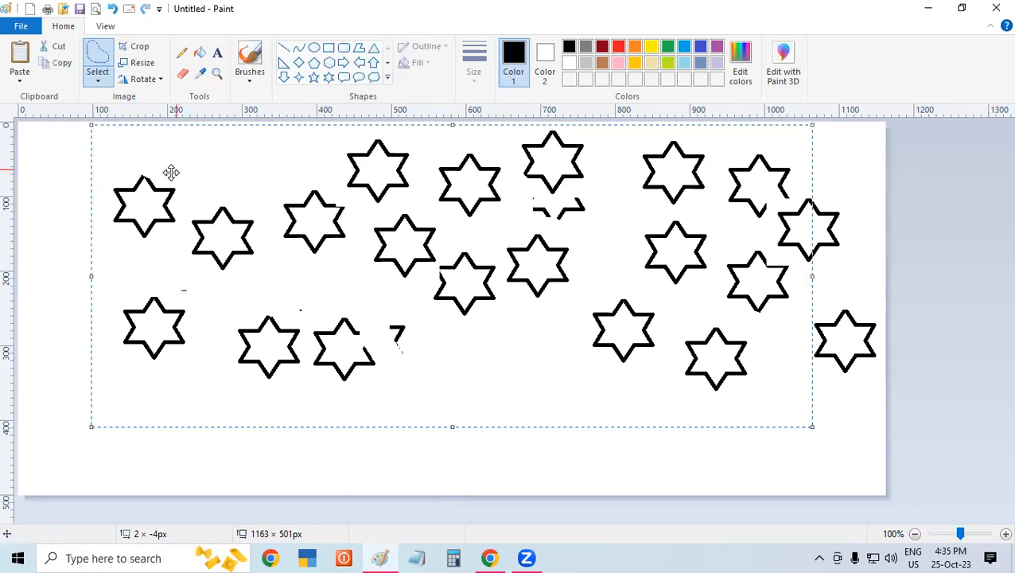
key(ctrl+z)
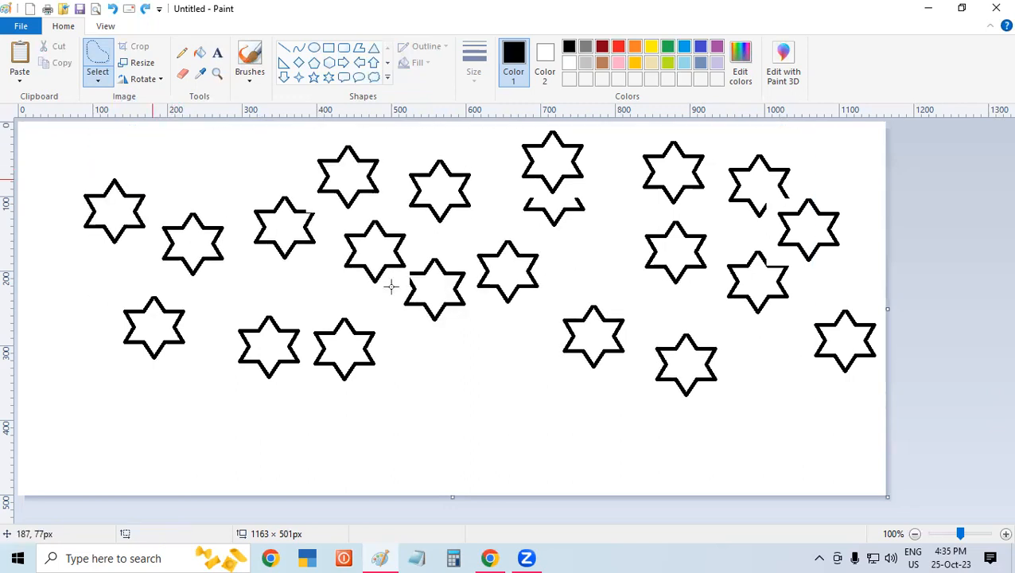
- Outline another irregular group of stars with a free-form selection, shift it around the canvas, and undo the move
click(101, 83)
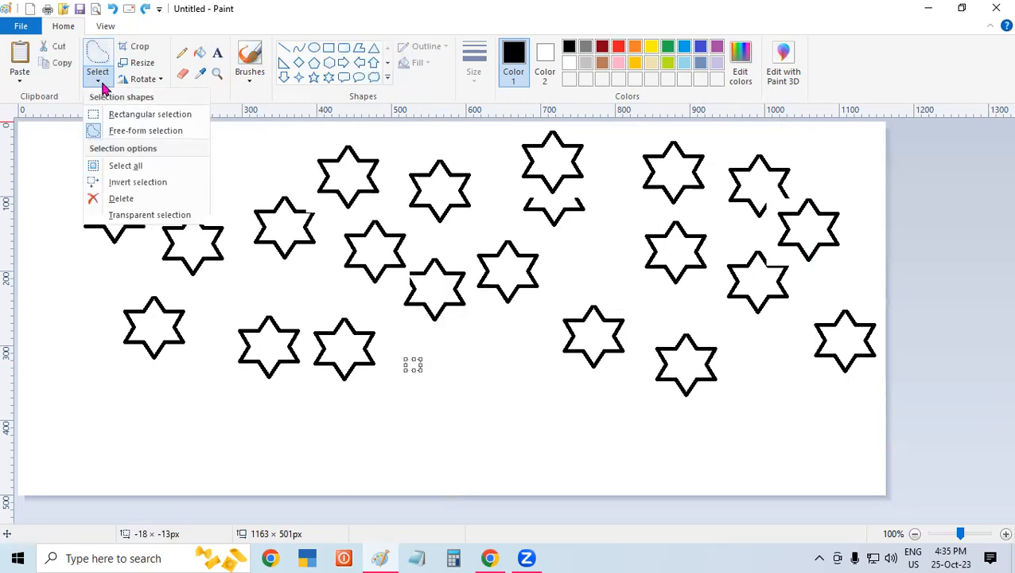
click(132, 131)
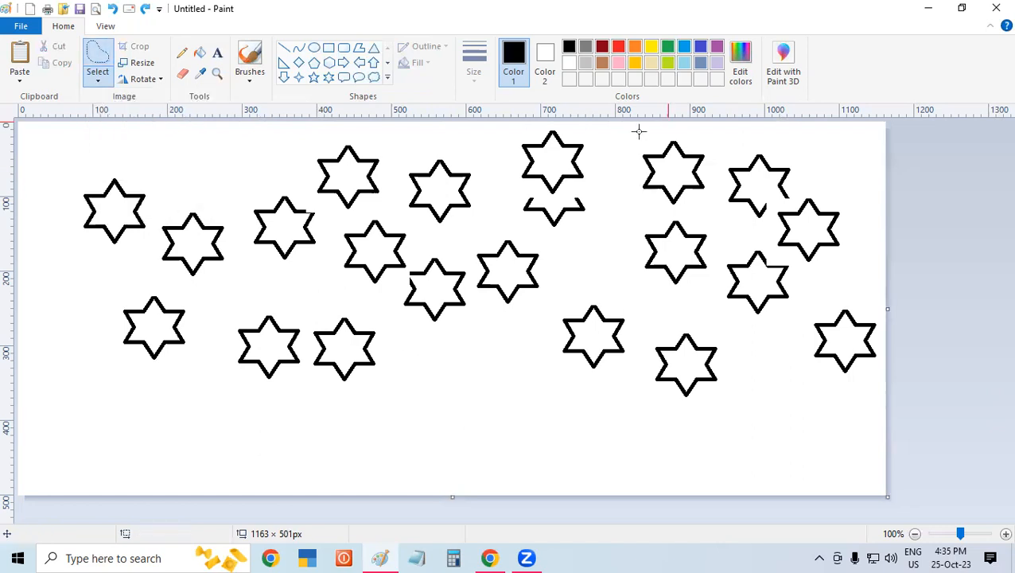
mouse_move(625, 165)
mouse_down()
mouse_move(625, 281)
mouse_move(642, 302)
mouse_move(711, 320)
mouse_move(759, 362)
mouse_move(765, 400)
mouse_move(649, 436)
mouse_move(486, 423)
mouse_move(492, 357)
mouse_move(429, 325)
mouse_move(397, 334)
mouse_move(379, 310)
mouse_move(316, 295)
mouse_move(224, 296)
mouse_move(192, 336)
mouse_move(188, 374)
mouse_move(104, 380)
mouse_move(78, 313)
mouse_move(171, 299)
mouse_move(78, 257)
mouse_move(66, 181)
mouse_move(403, 134)
mouse_move(627, 133)
mouse_up()
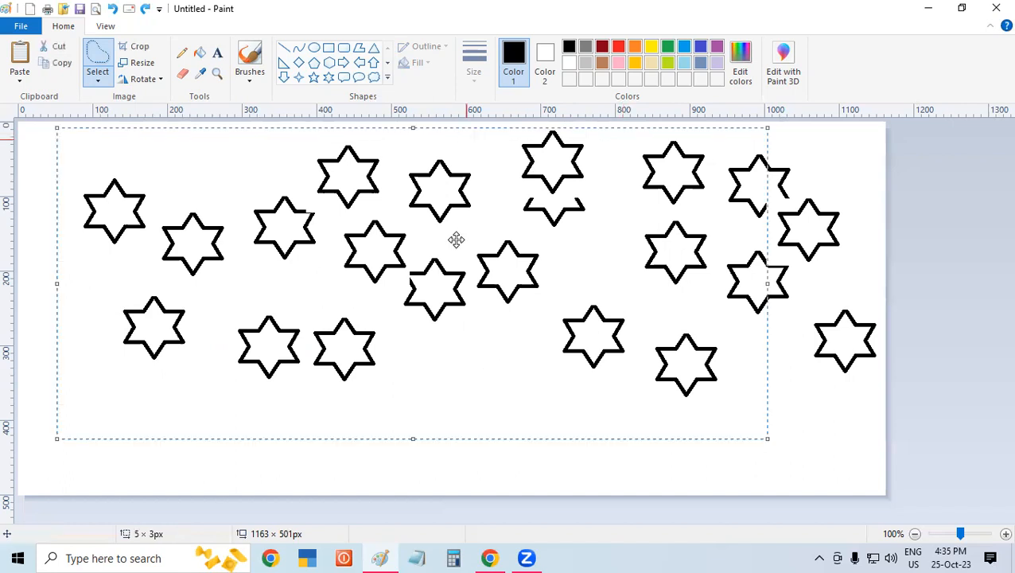
drag(442, 216, 467, 267)
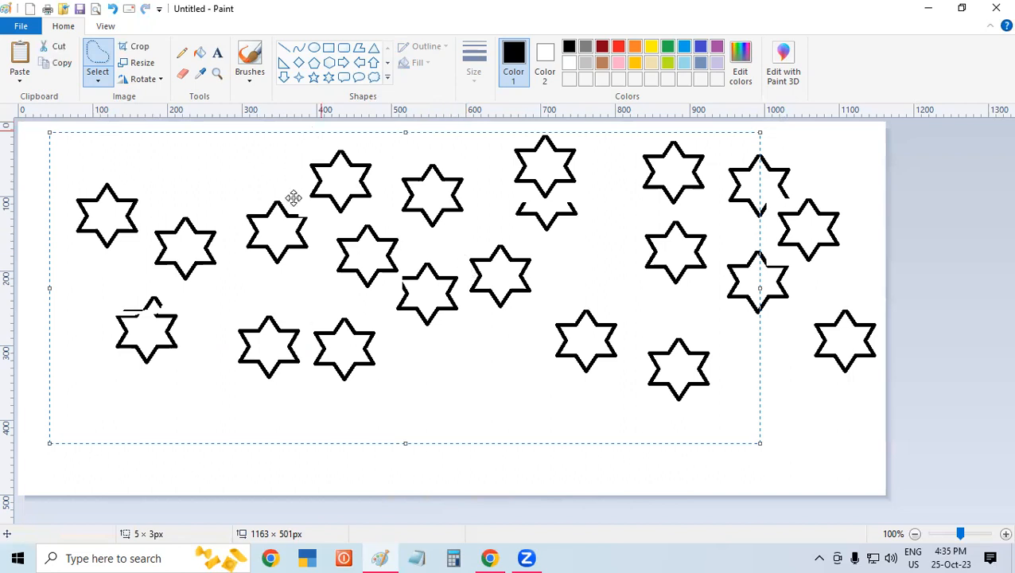
drag(348, 285, 315, 317)
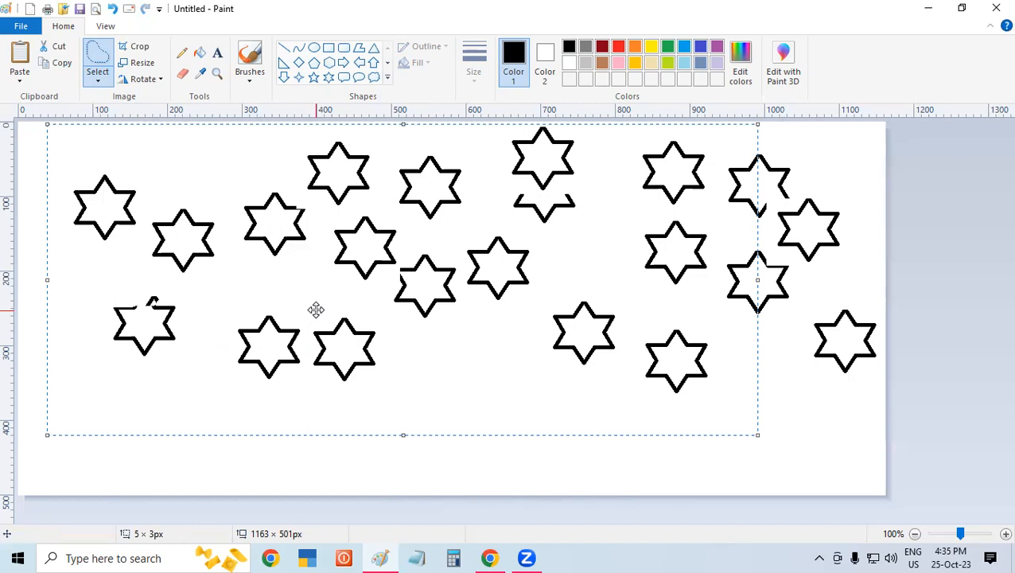
key(ctrl+z)
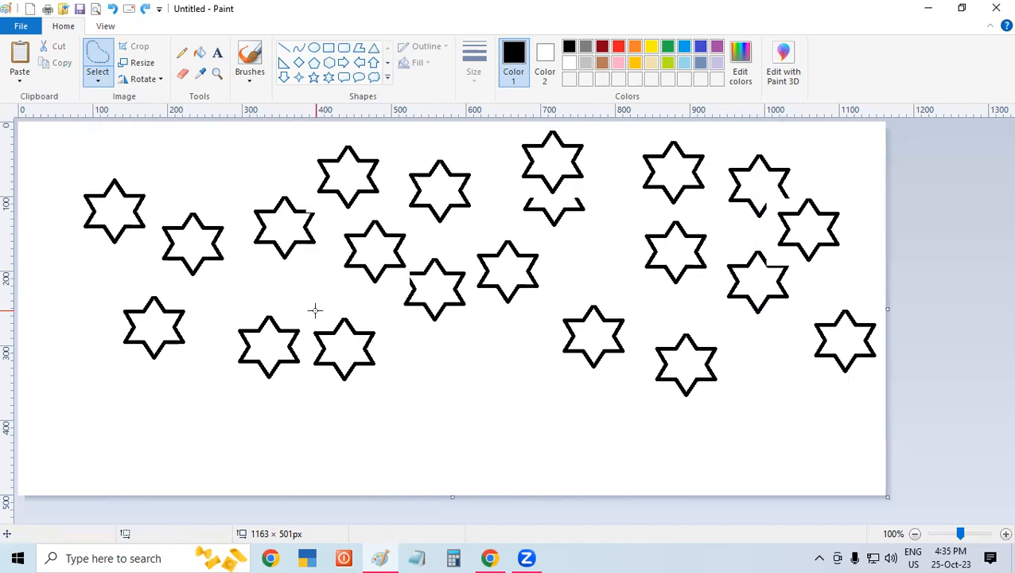
- Select the entire picture and move all the stars together slightly left and down on the canvas
click(95, 81)
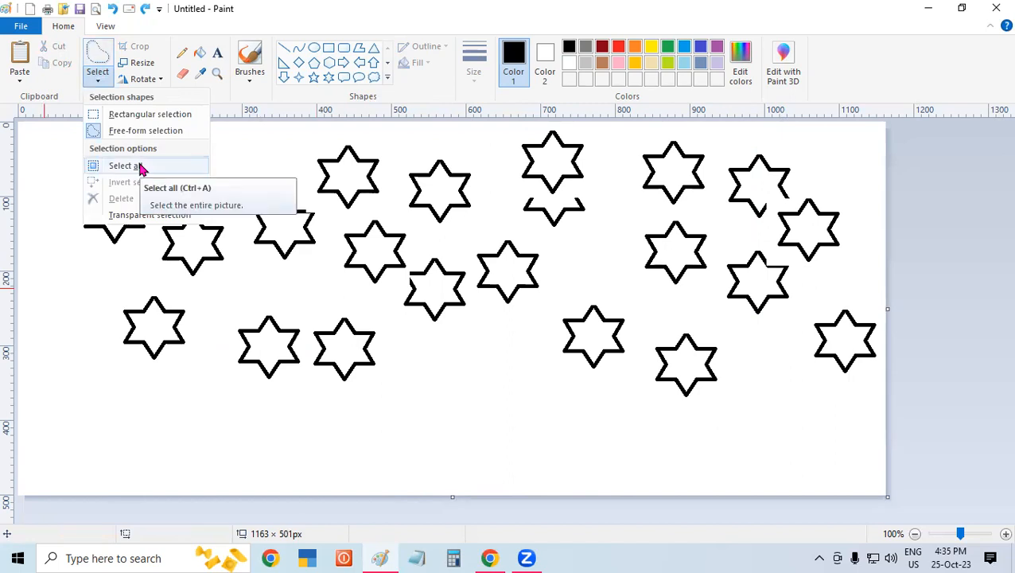
click(378, 390)
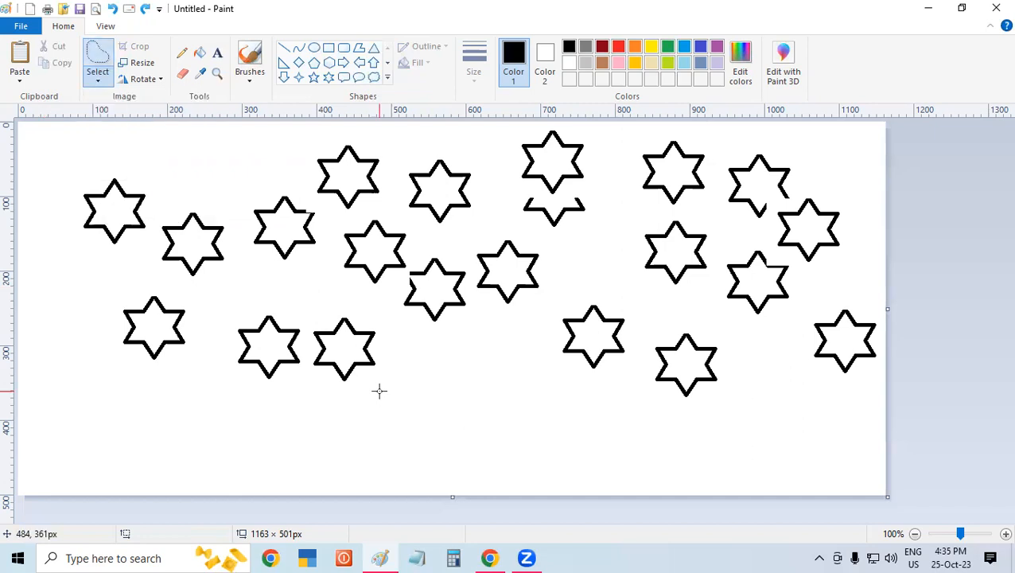
key(ctrl+a)
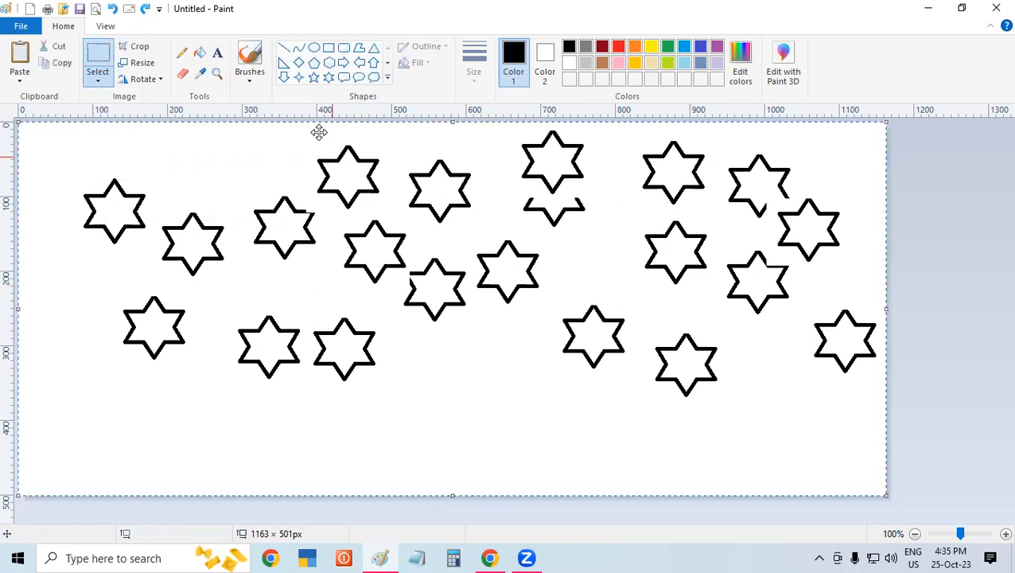
drag(291, 145, 291, 253)
drag(290, 205, 251, 130)
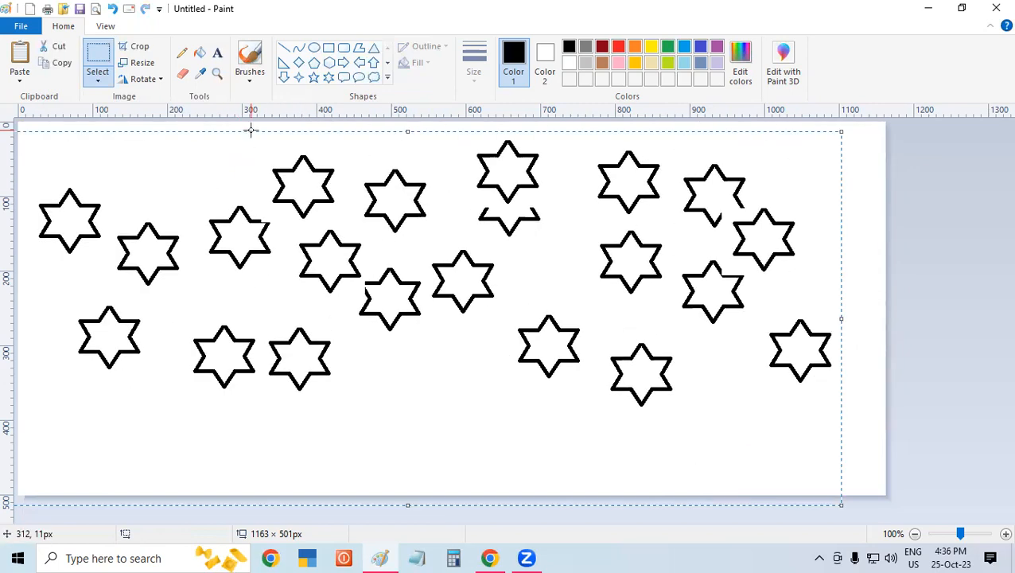
- Deselect the whole picture after checking the available selection options
click(98, 75)
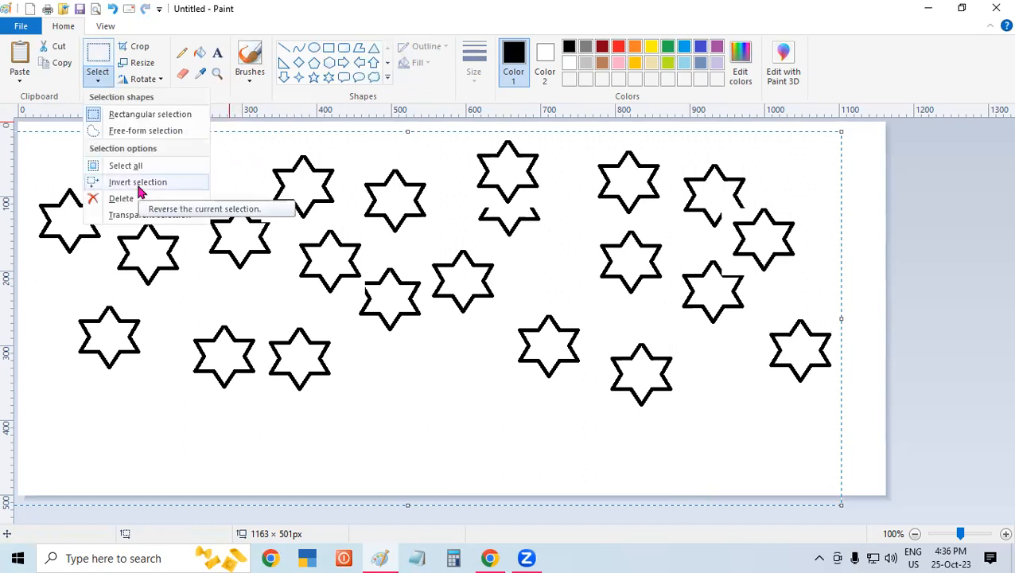
click(990, 280)
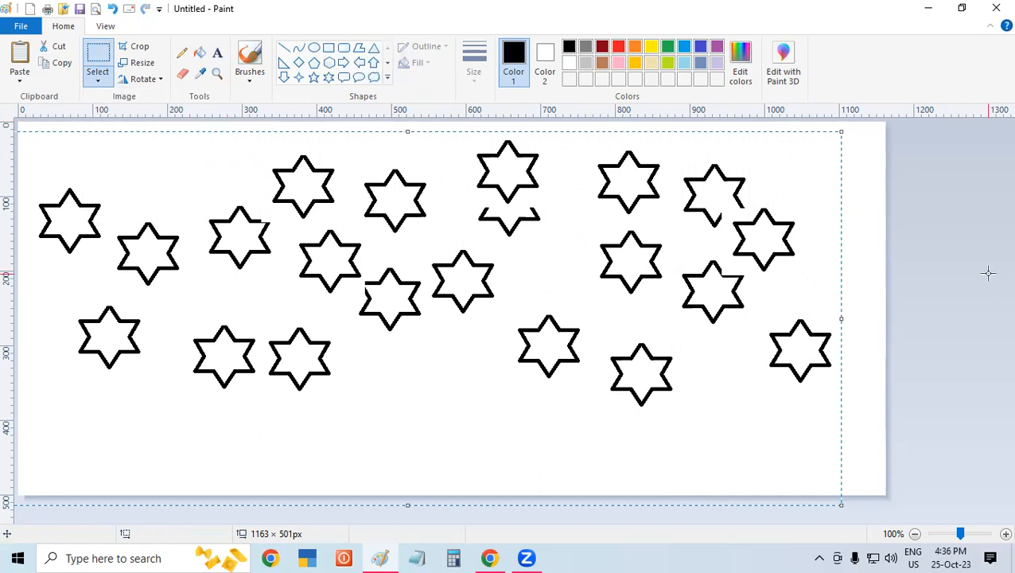
click(988, 273)
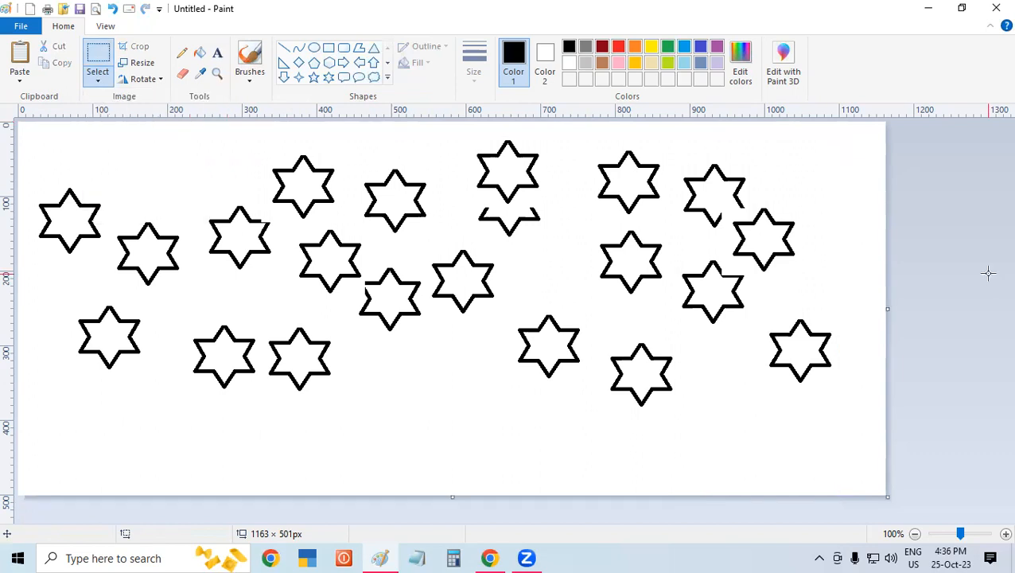
click(99, 84)
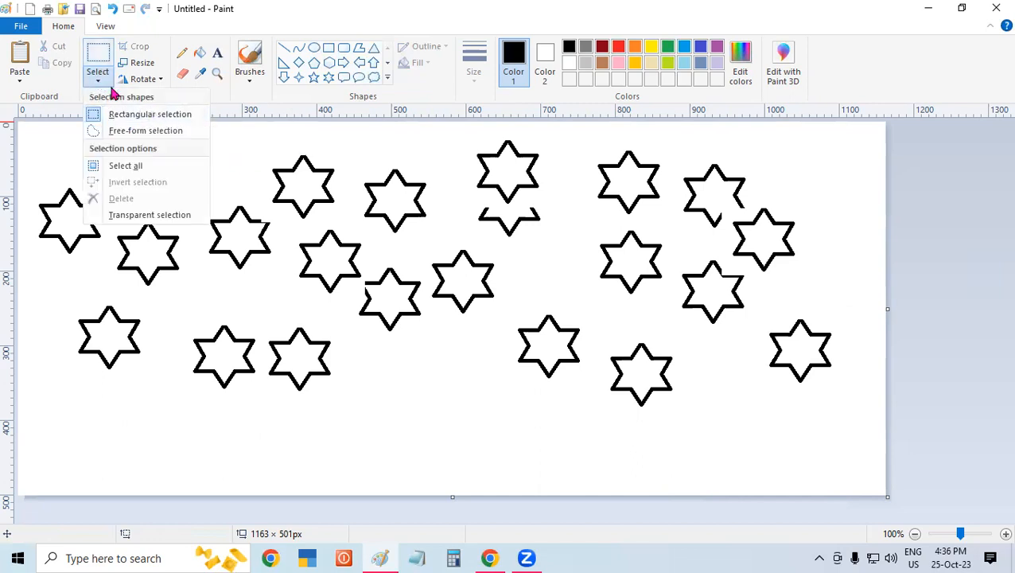
click(352, 172)
- Invert a rectangular selection of about 117 × 113 px around one upper star and shift all the other stars slightly
drag(356, 159, 444, 242)
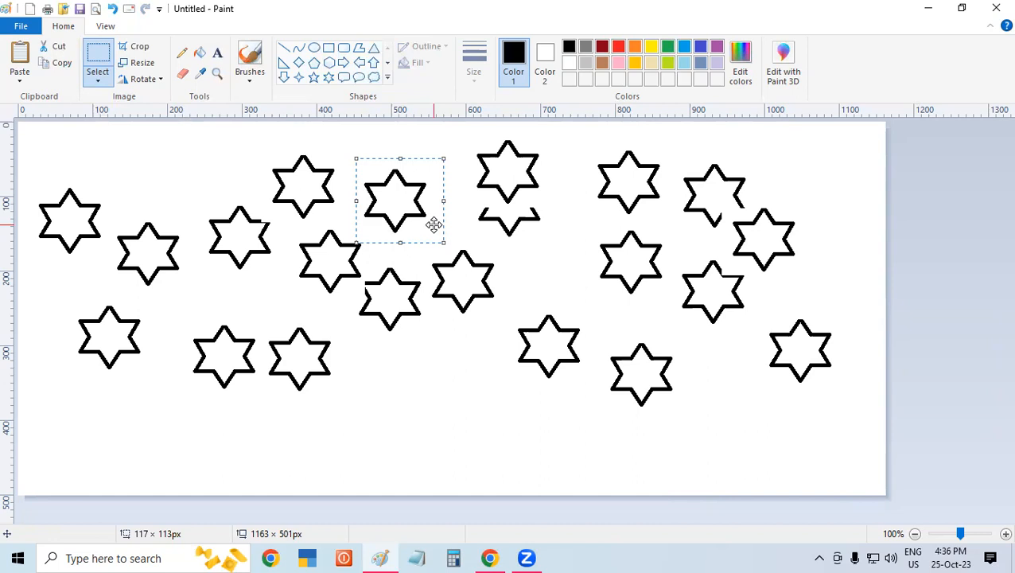
click(111, 76)
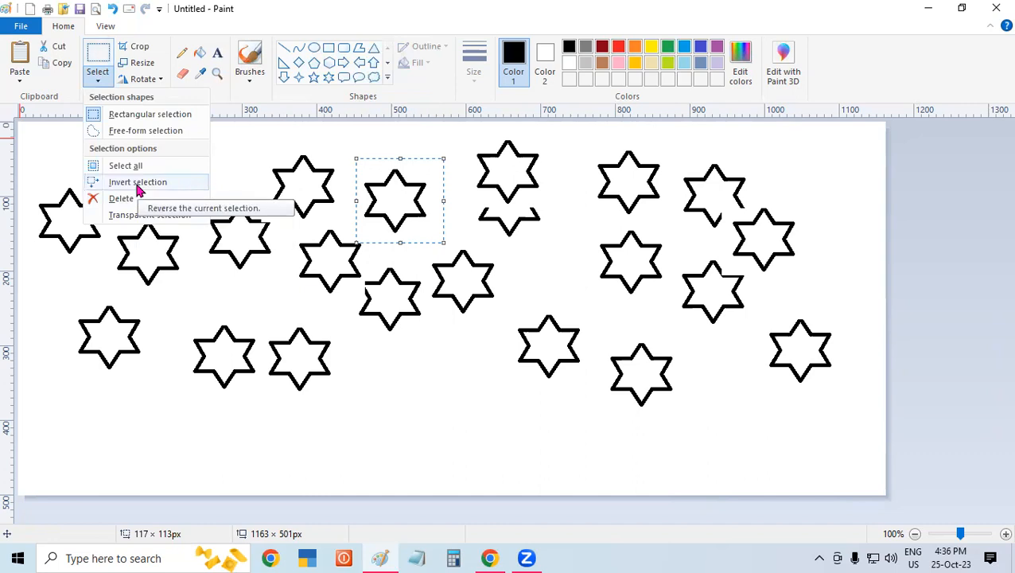
click(139, 180)
mouse_move(151, 165)
mouse_down()
mouse_move(145, 239)
mouse_move(145, 160)
mouse_move(157, 272)
mouse_move(140, 161)
mouse_up()
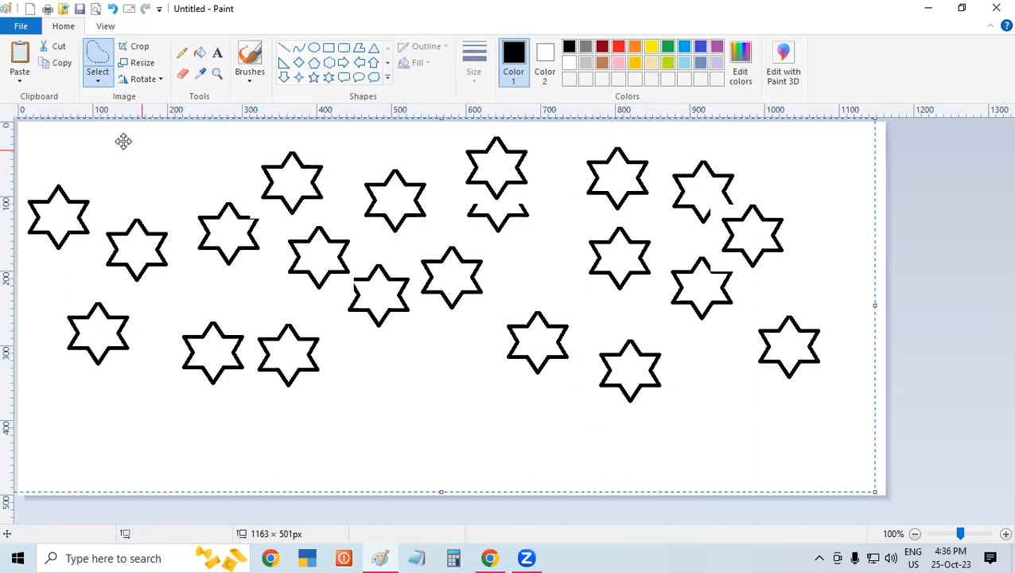
key(ctrl+z)
key(ctrl+y)
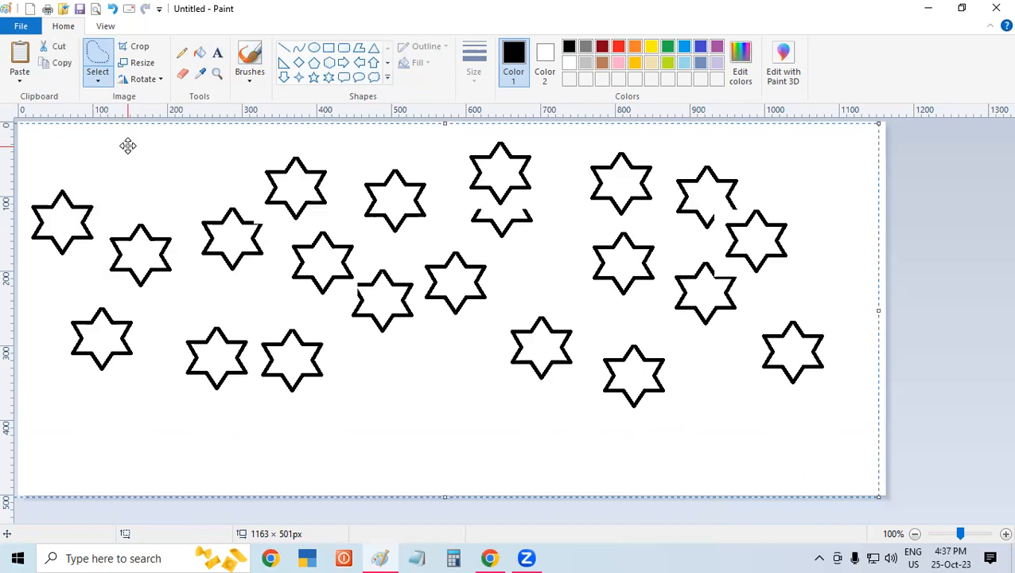
- Delete everything in the inverted selection and undo the deletion and the shift
click(97, 80)
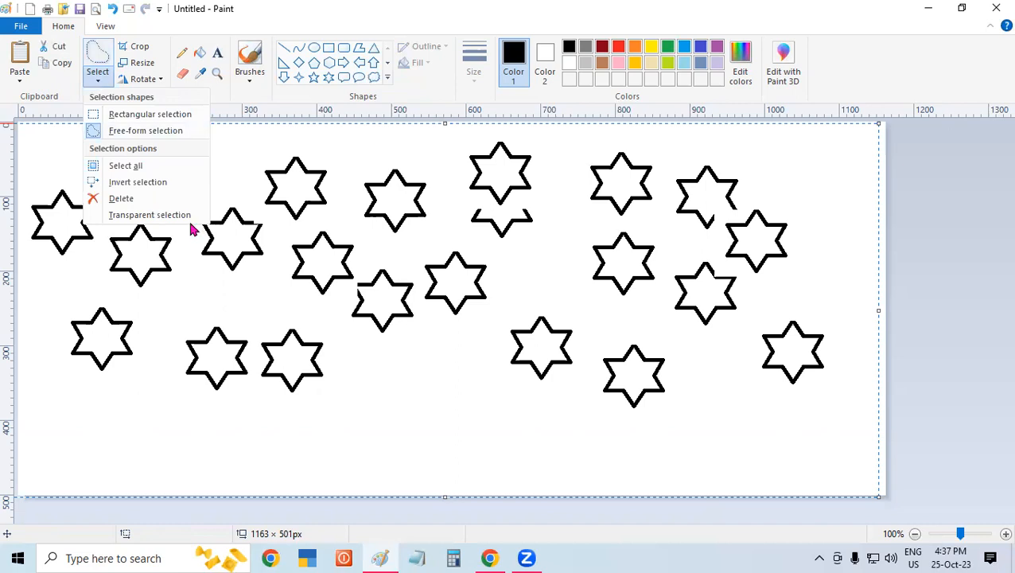
click(269, 323)
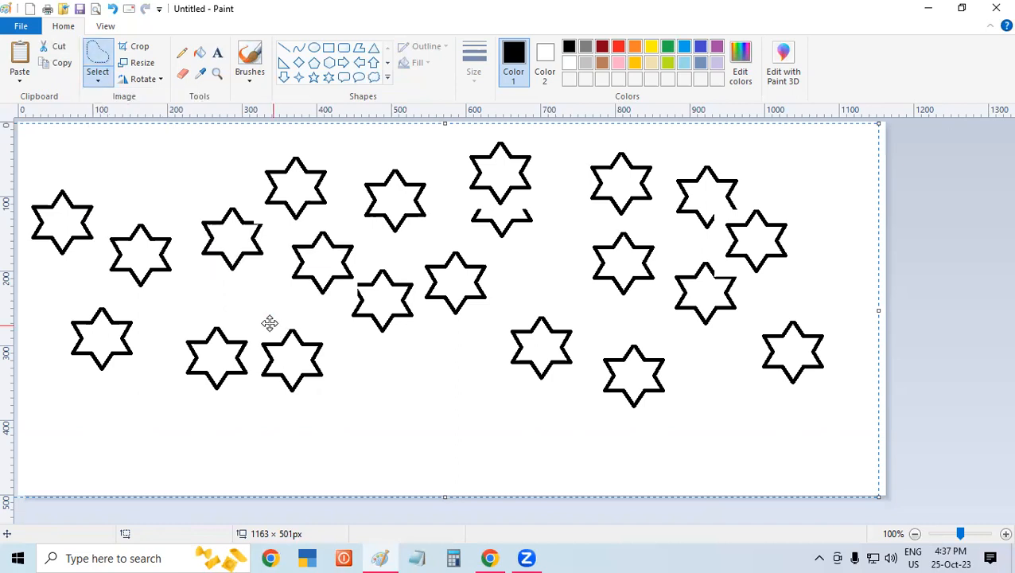
click(111, 79)
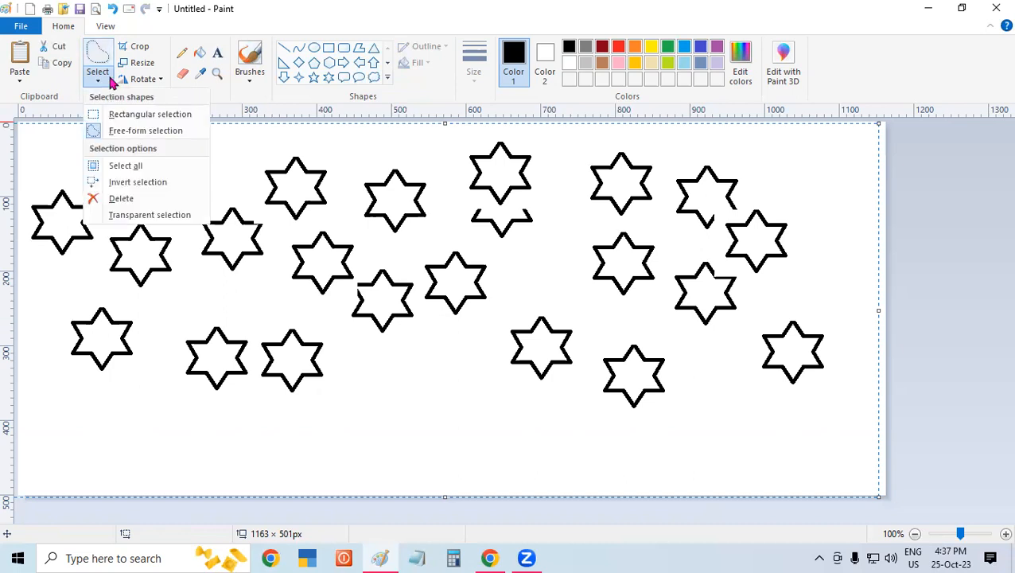
click(140, 198)
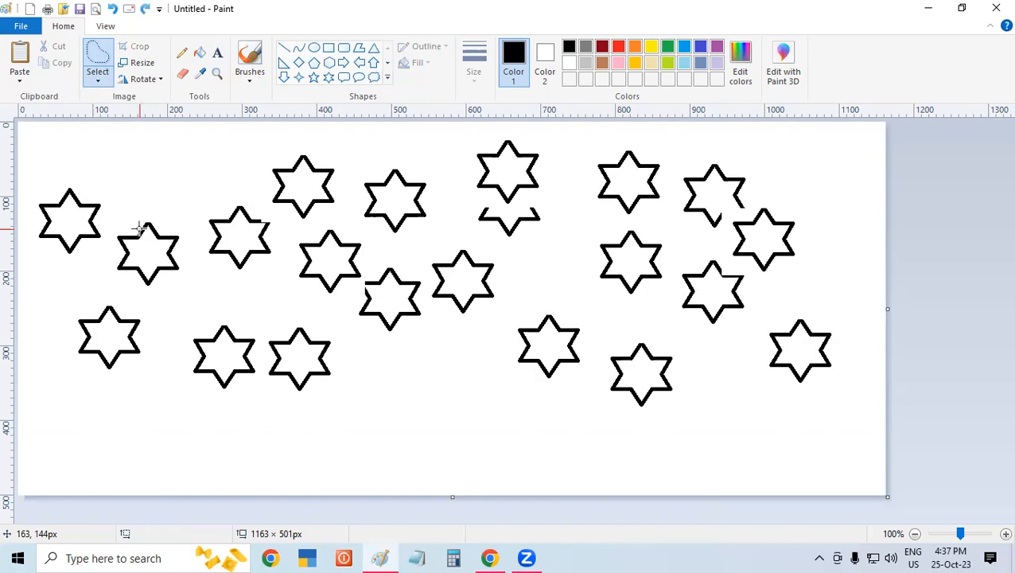
- Turn on transparent selection, try a free-form outline of about 233 × 328 px, and switch to rectangular selection
click(99, 74)
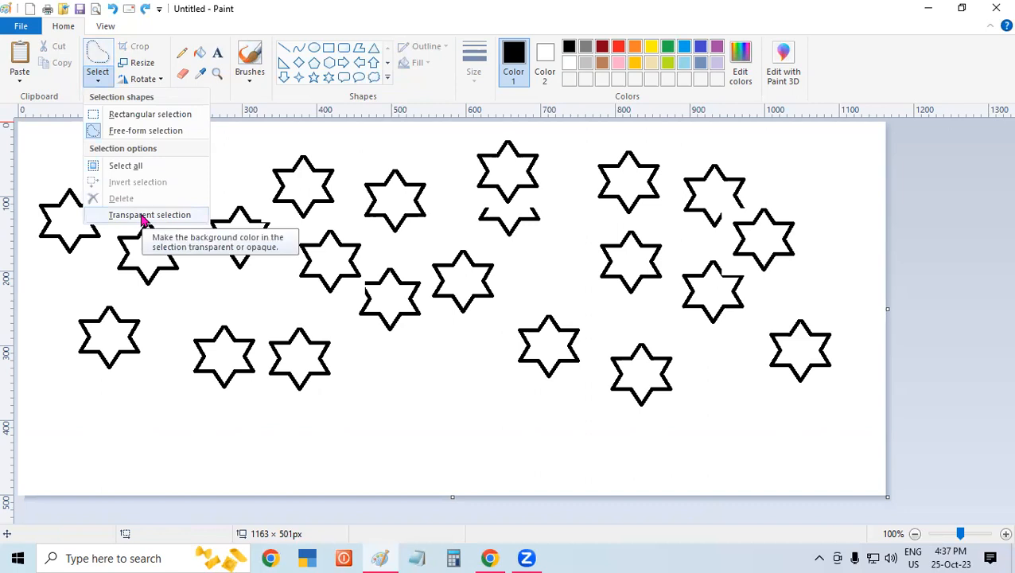
click(578, 133)
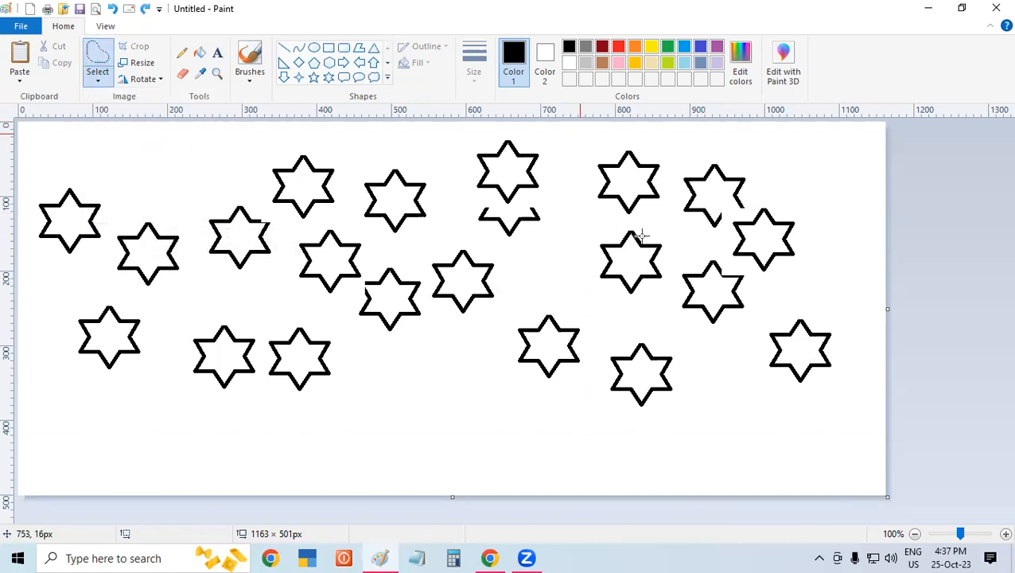
drag(700, 303, 754, 378)
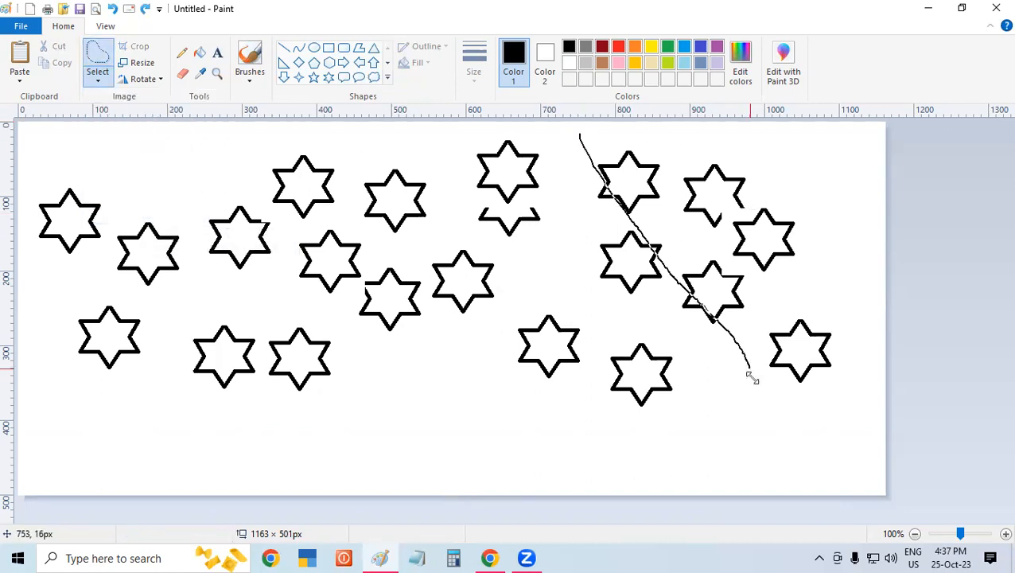
click(220, 261)
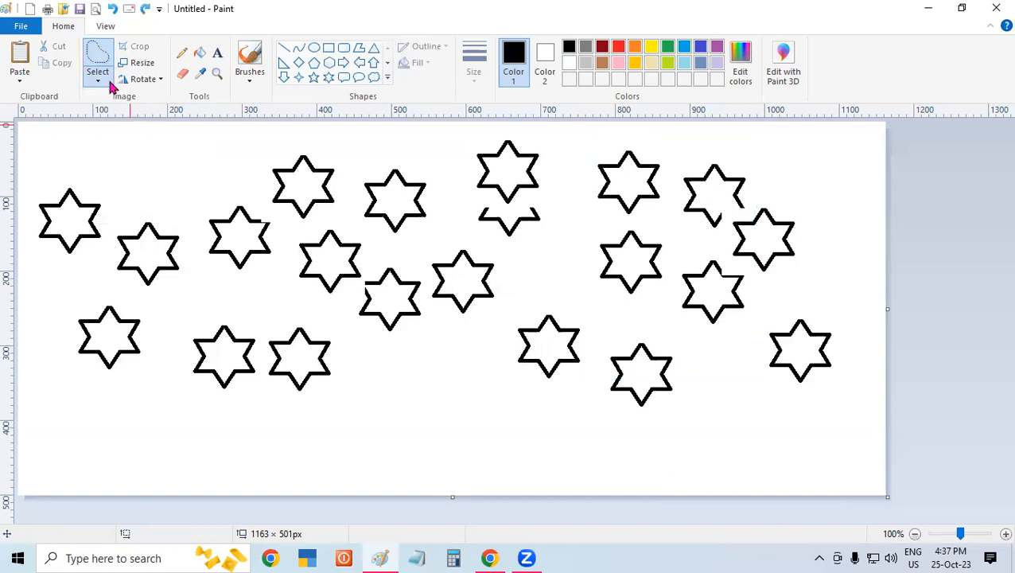
click(112, 86)
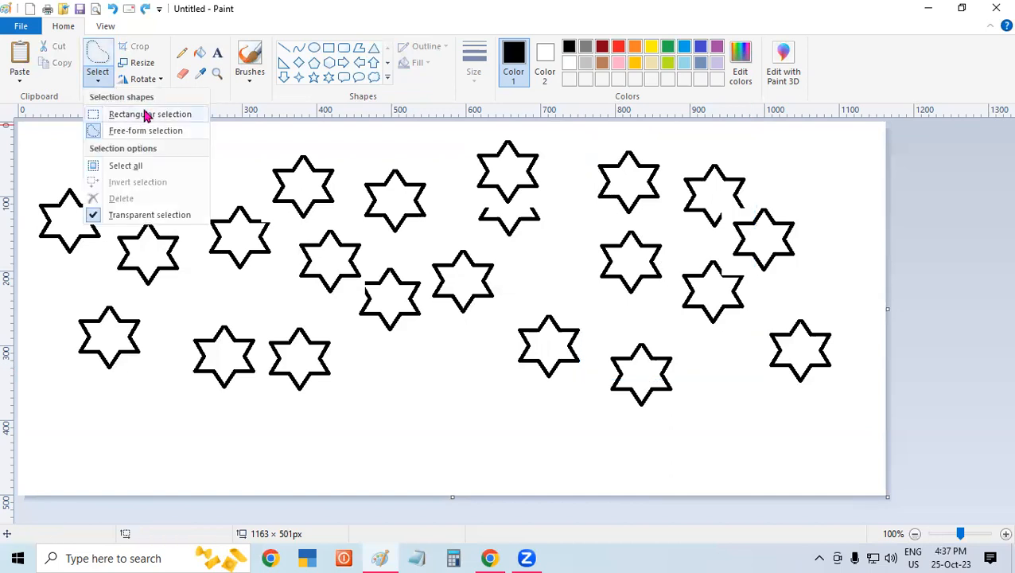
click(104, 82)
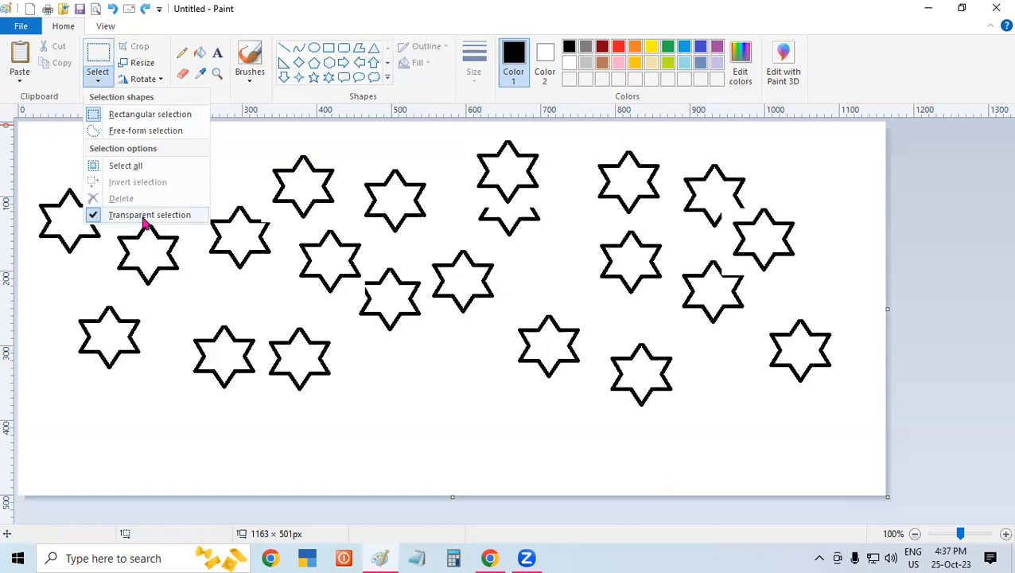
click(478, 355)
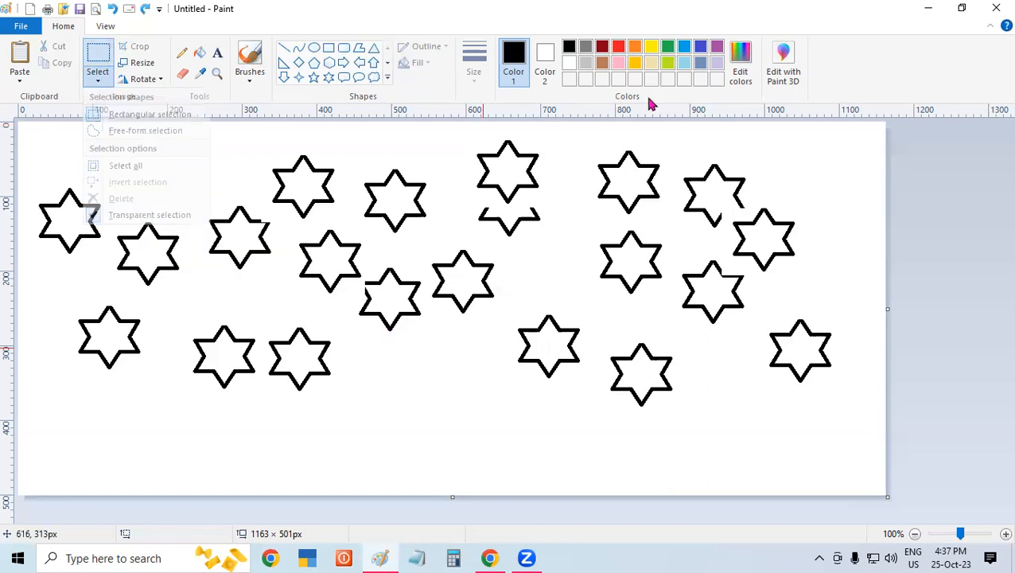
- Move a rectangular block of right-hand stars, about 359 × 395 px, across the canvas to the left and delete it
drag(587, 144, 854, 436)
drag(854, 436, 856, 437)
drag(821, 284, 8, 332)
key(Delete)
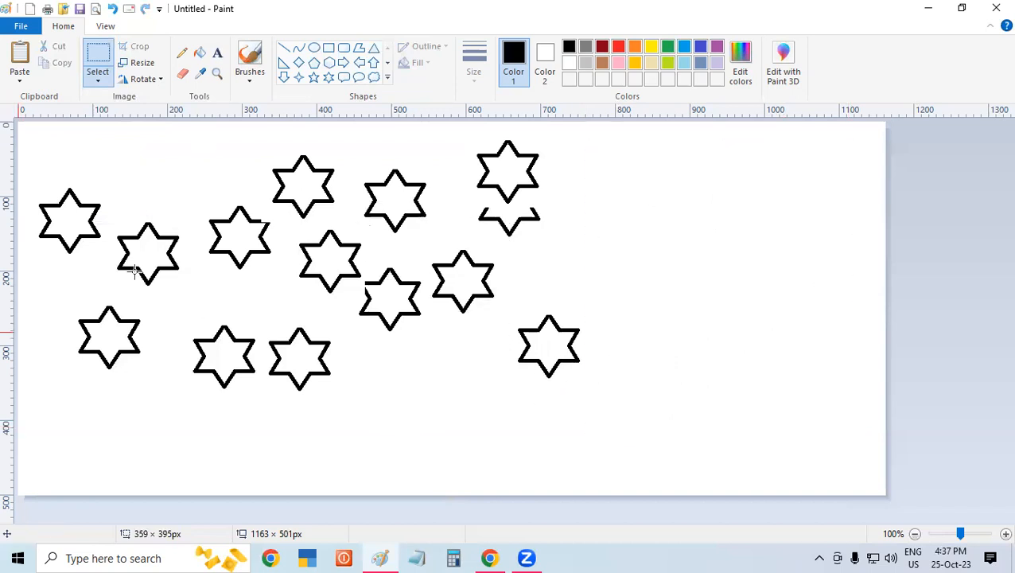
- Select a rectangular block of the middle stars and move it to the canvas's right edge
drag(203, 132, 206, 134)
drag(433, 381, 481, 411)
drag(378, 266, 865, 258)
- Move a rectangular area of about 262 × 373 px over the leftmost stars and undo all the recent block changes
drag(544, 255, 344, 138)
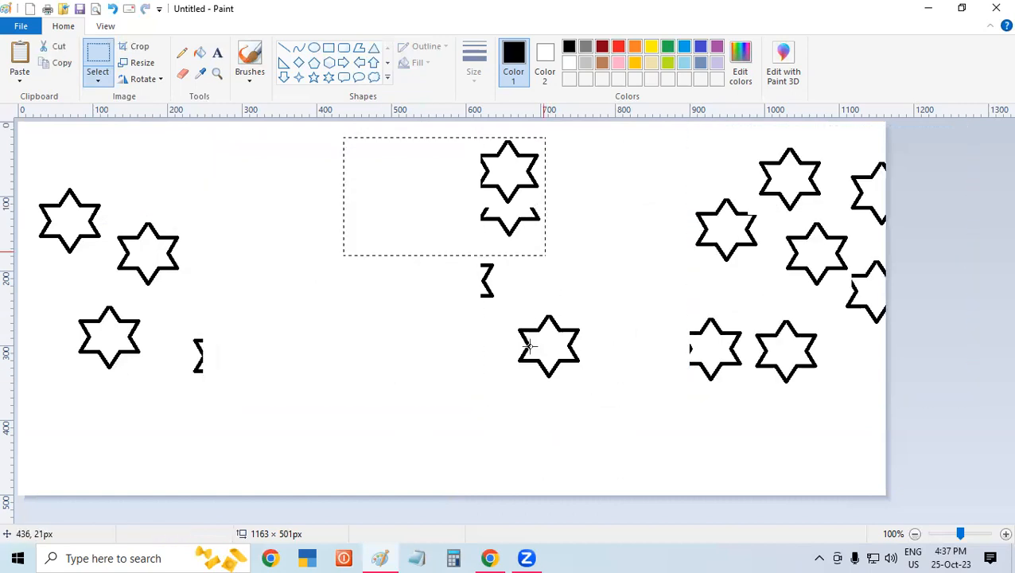
drag(519, 414, 520, 414)
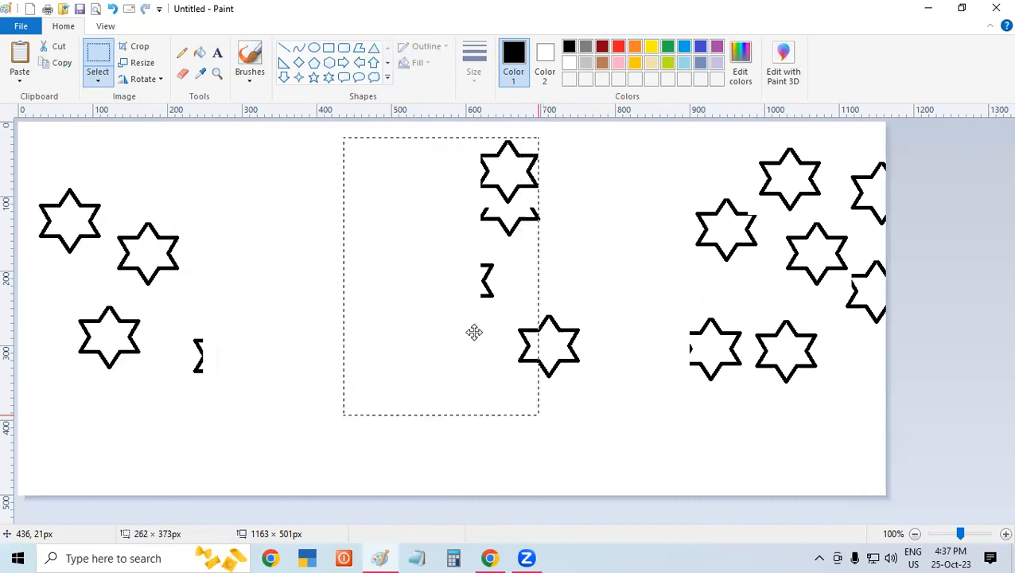
drag(355, 354, 5, 317)
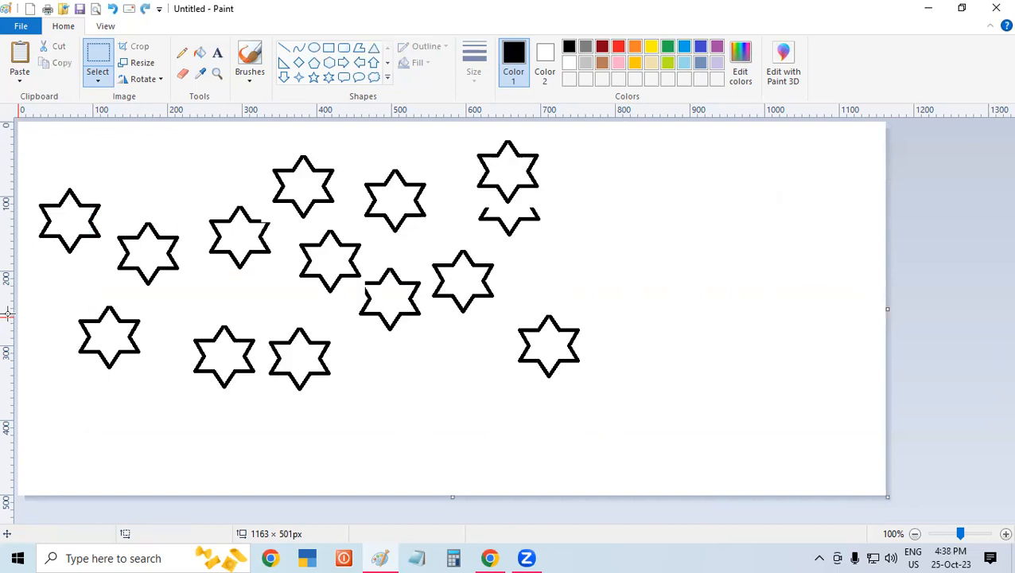
key(ctrl+z)
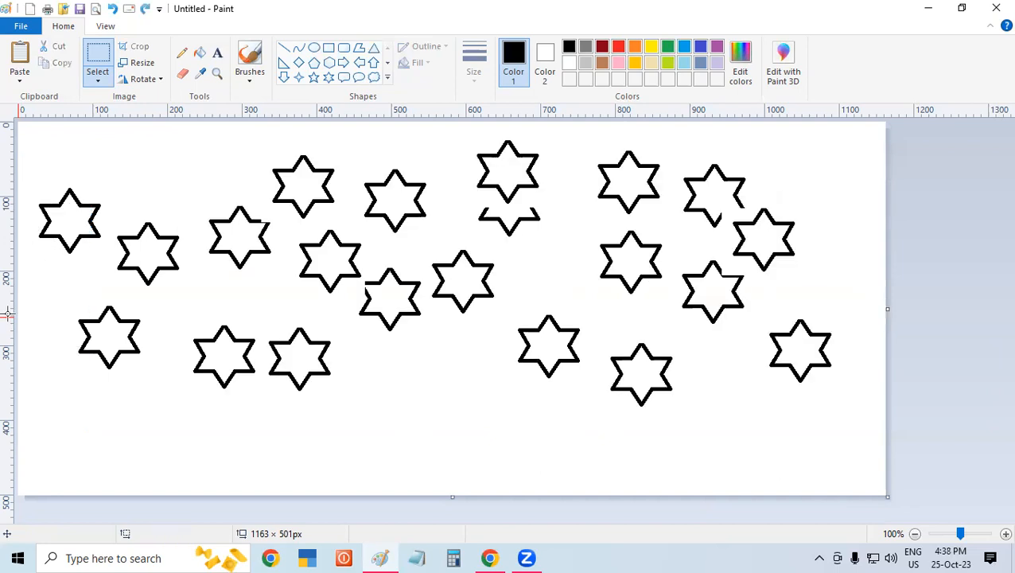
- Select the entire picture and delete all the stars from the canvas
key(ctrl+a)
key(Delete)
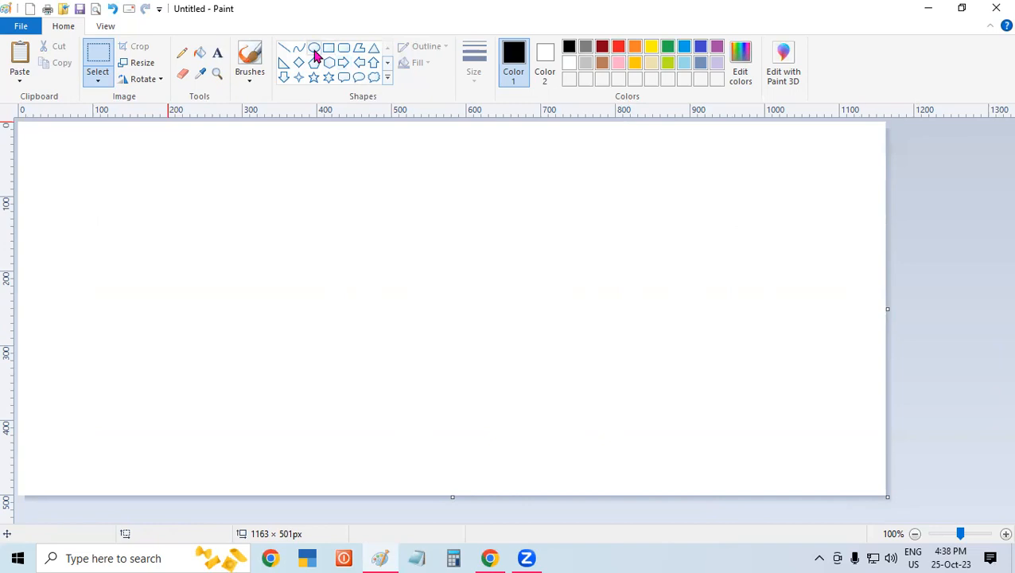
- Draw a large circle for a face near the canvas's upper left and a left-eye circle of about 36 × 36 px
click(315, 50)
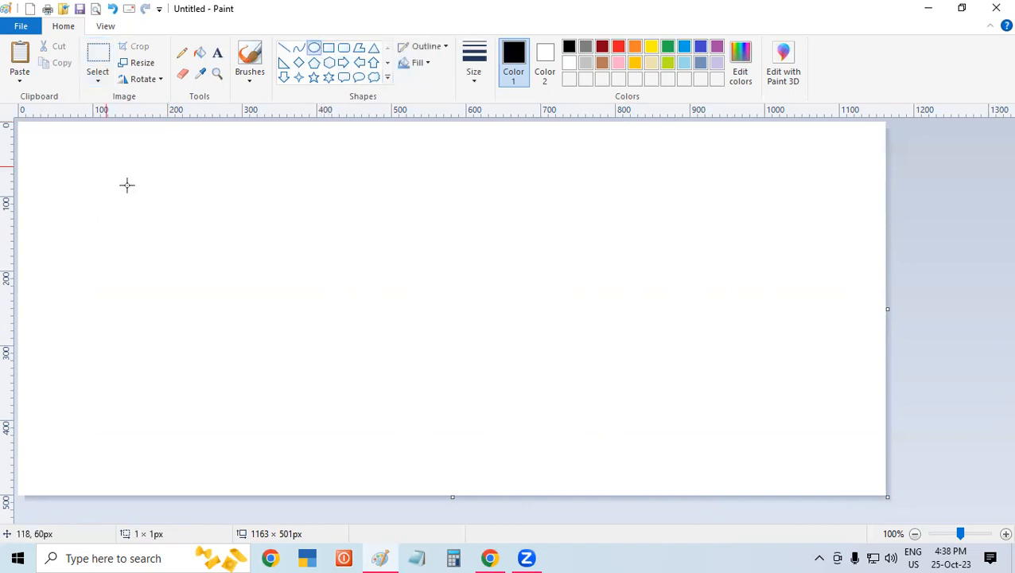
drag(161, 225, 191, 251)
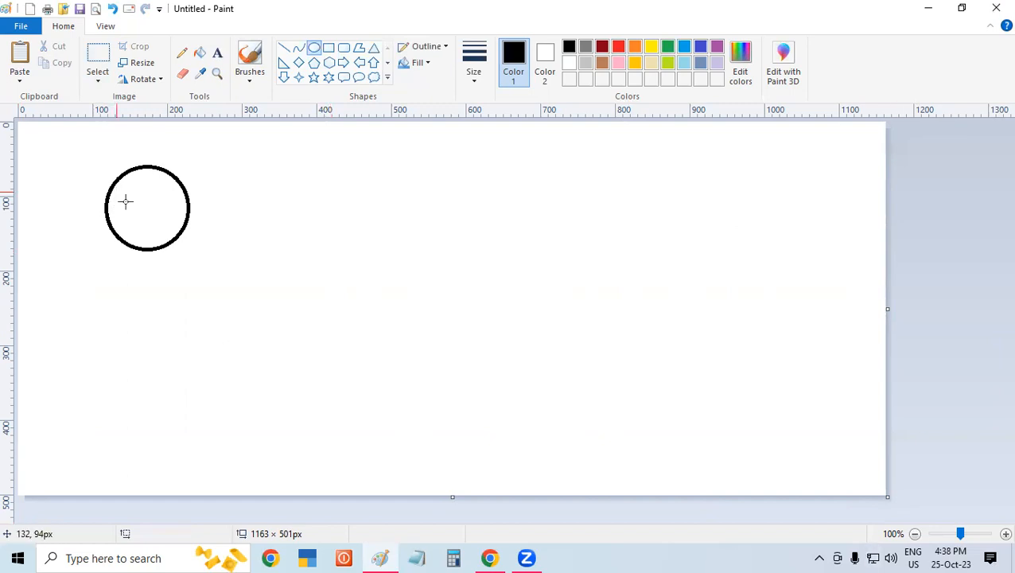
drag(142, 218, 116, 191)
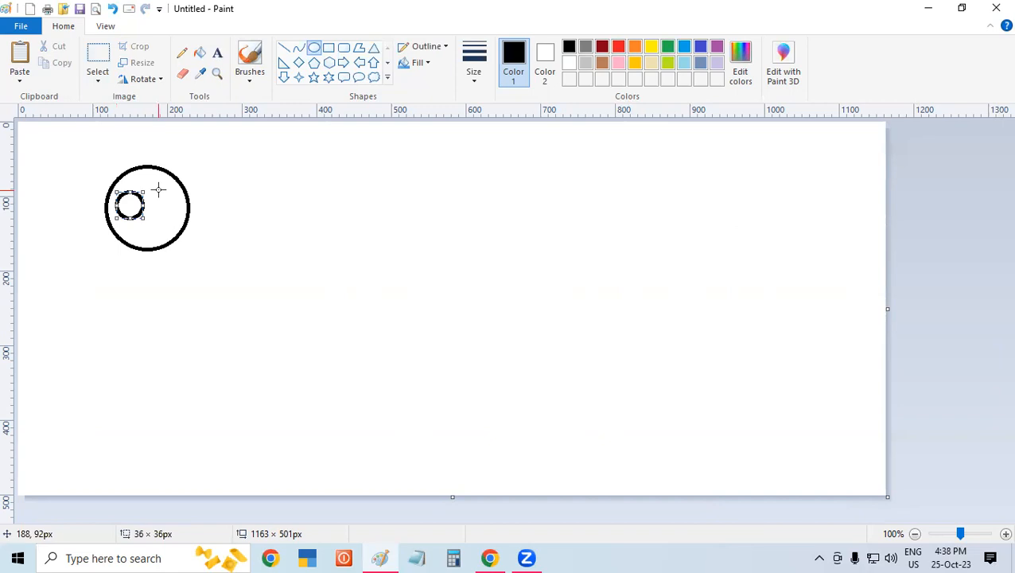
mouse_move(185, 222)
mouse_down()
mouse_move(158, 191)
mouse_move(186, 219)
mouse_up()
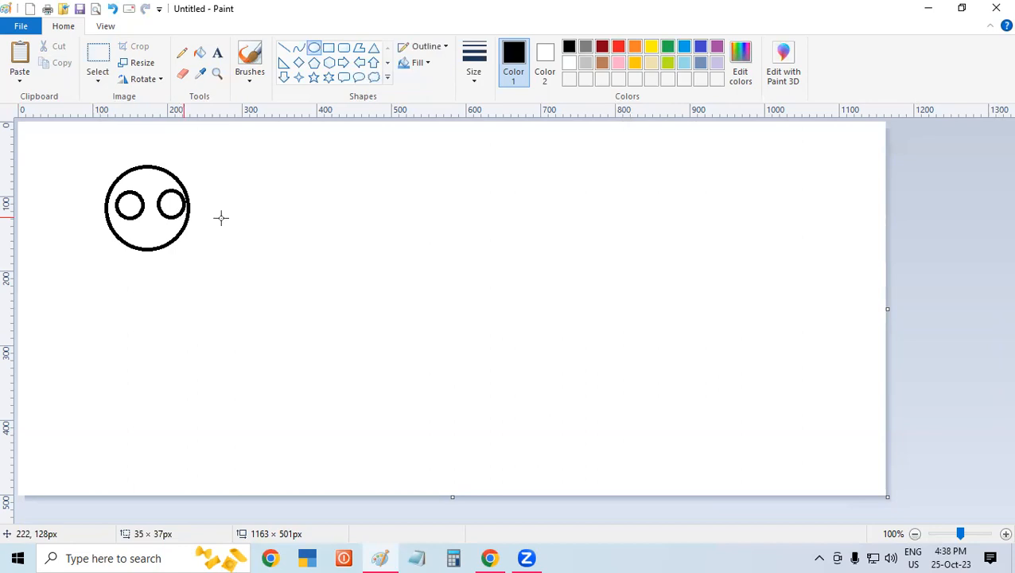
click(366, 245)
key(ctrl+z)
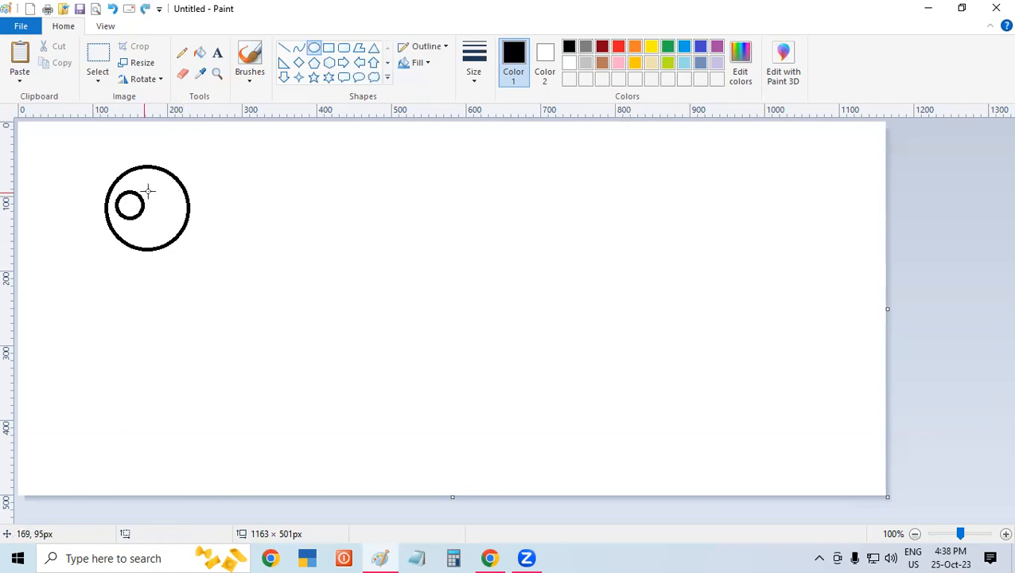
- Draw a right-eye circle of about 36 × 37 px inside the face and a curved smile of about 65 × 27 px below the eyes
drag(147, 190, 174, 215)
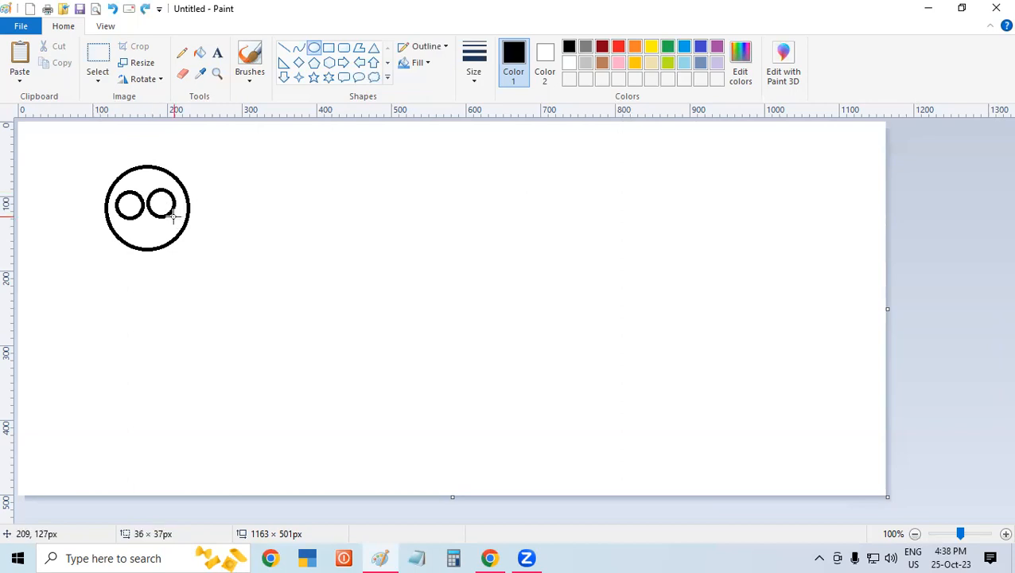
click(250, 241)
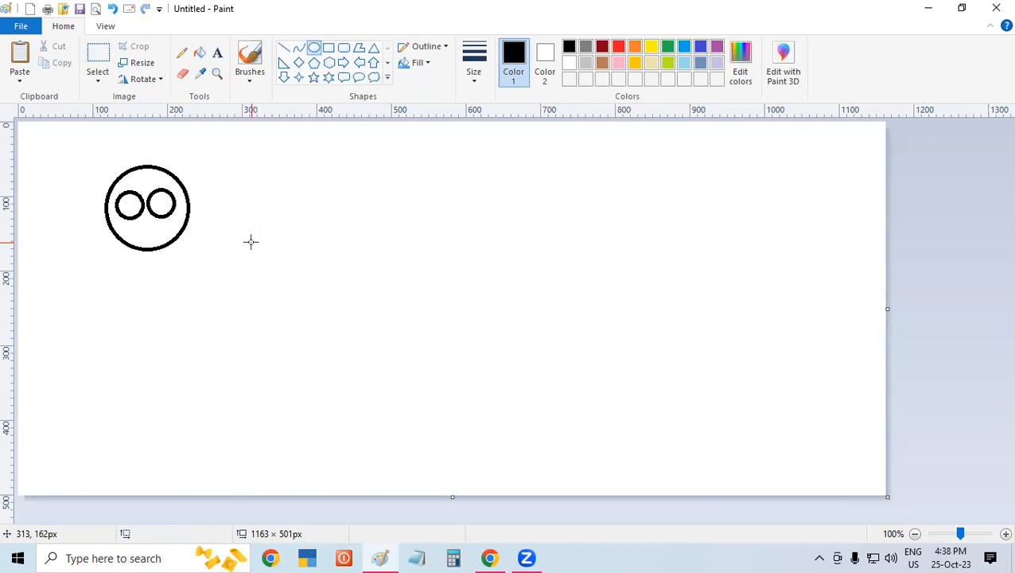
click(299, 56)
mouse_move(125, 230)
mouse_down()
mouse_move(170, 230)
mouse_move(144, 245)
mouse_up()
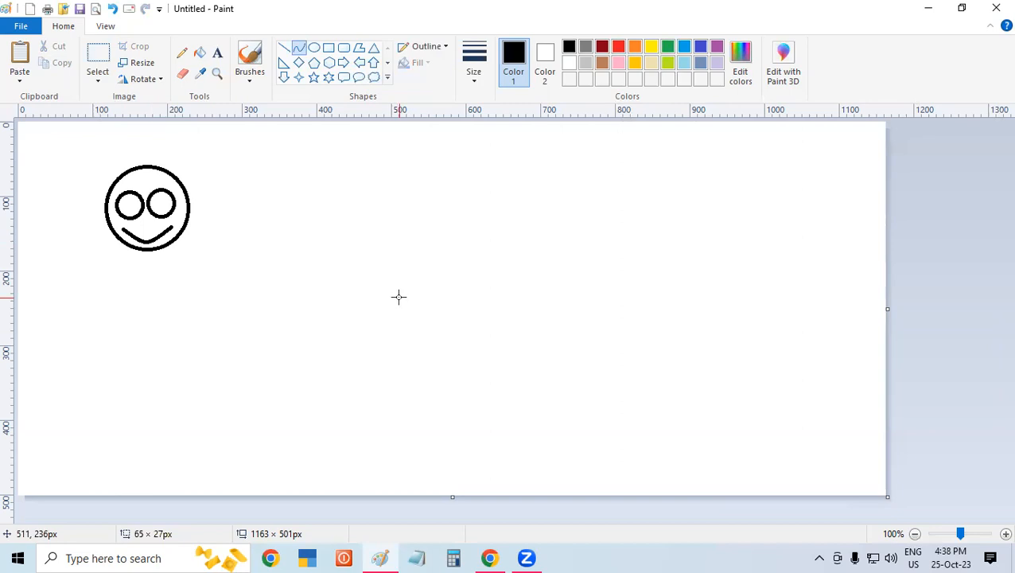
- Fill both eye circles of the smiley with black and the rest of its face with yellow
click(649, 48)
click(569, 48)
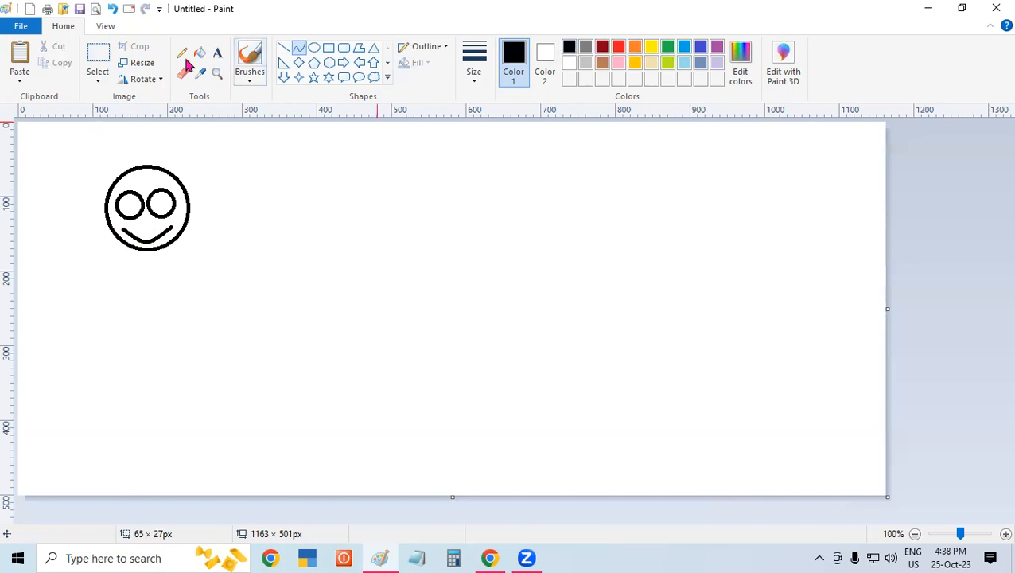
click(201, 55)
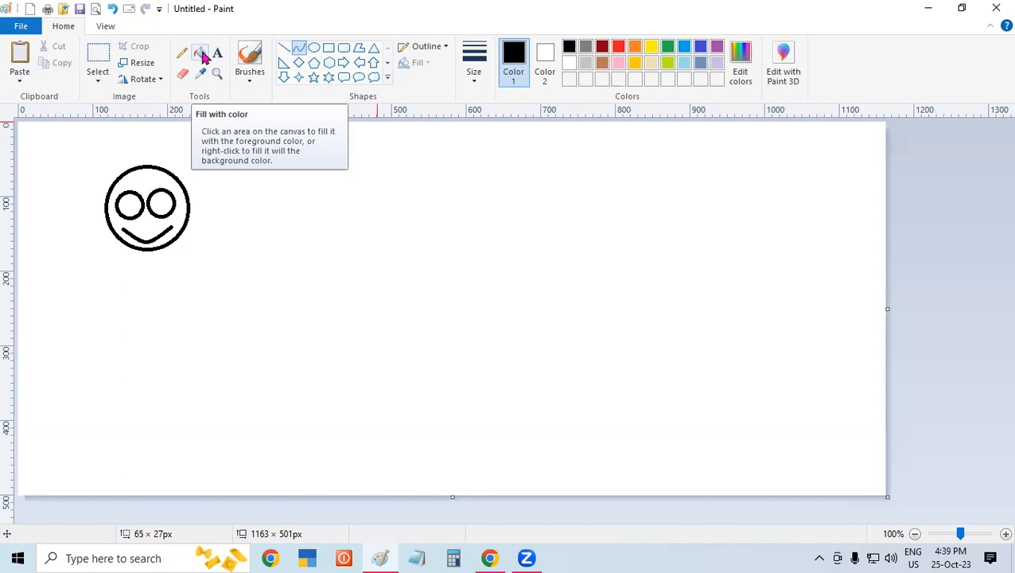
click(132, 205)
click(164, 200)
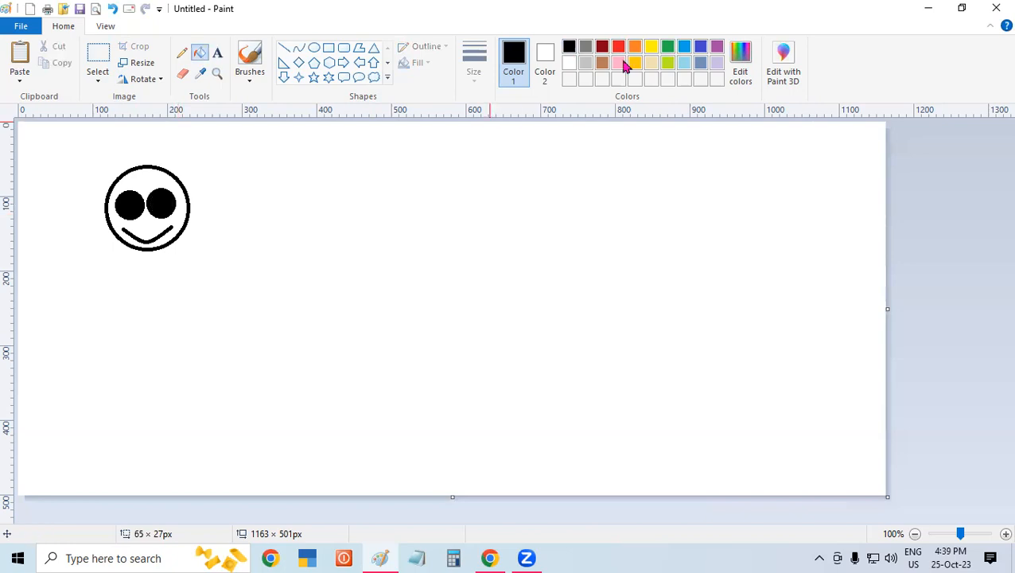
click(651, 47)
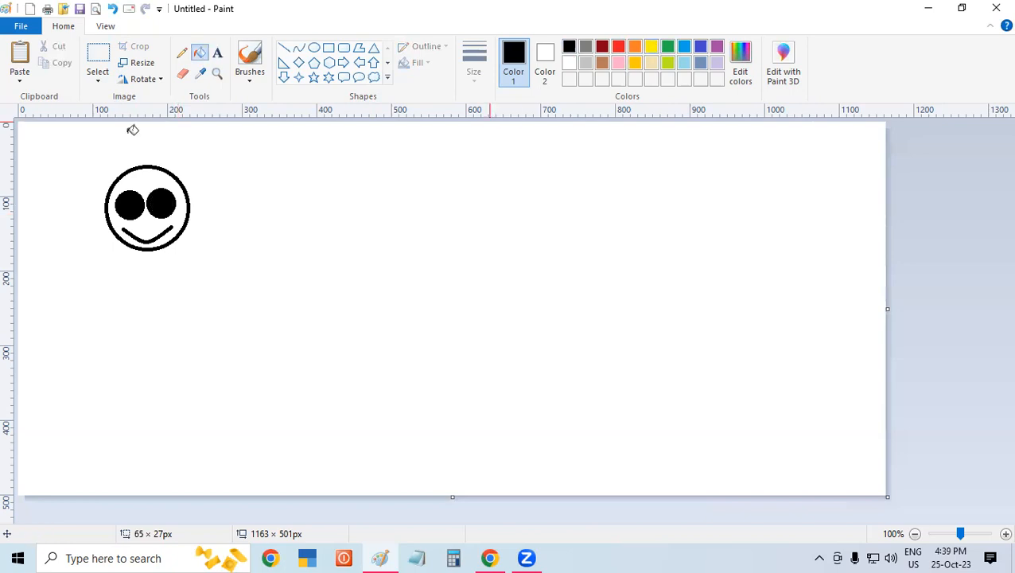
click(162, 180)
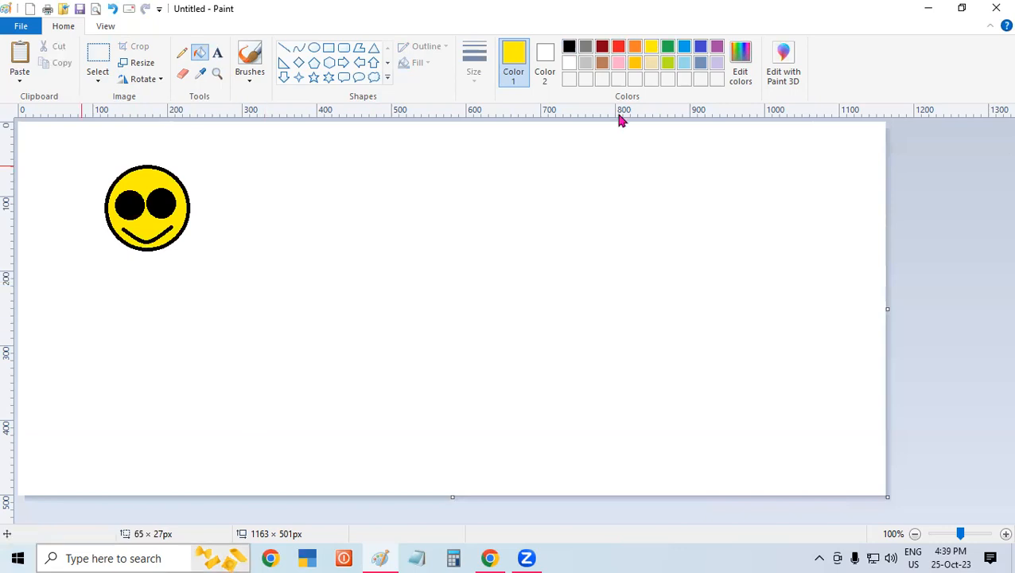
- Select the smiley in a transparent rectangular selection of about 135 × 129 px and smear a trail of its copies across the canvas
click(99, 56)
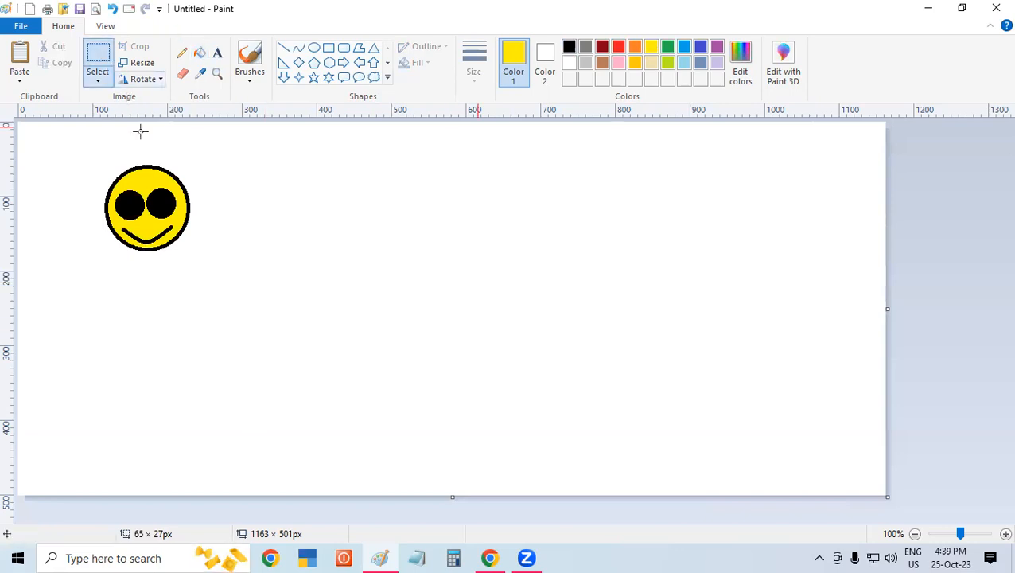
drag(97, 160, 199, 256)
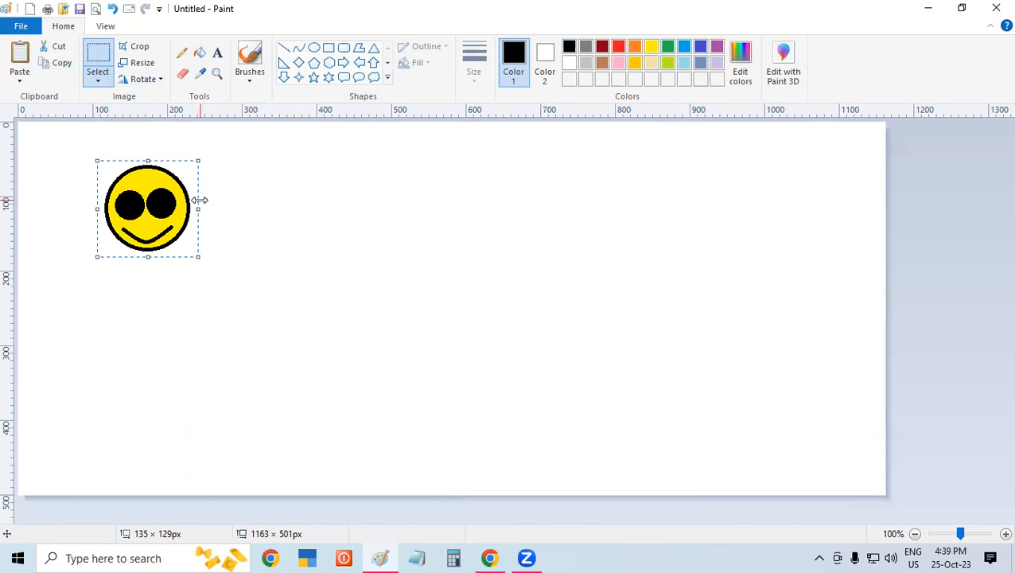
click(92, 76)
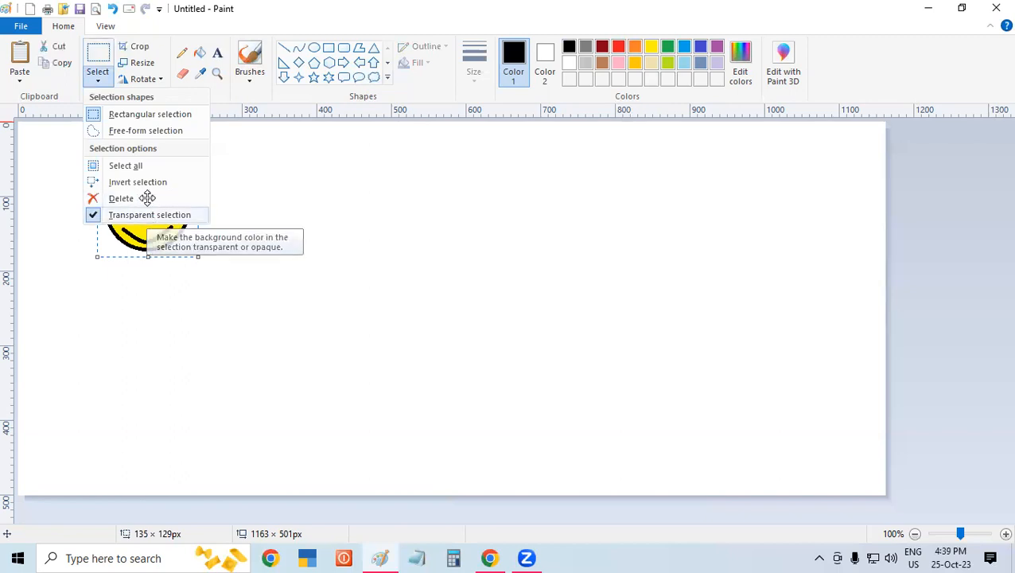
click(92, 75)
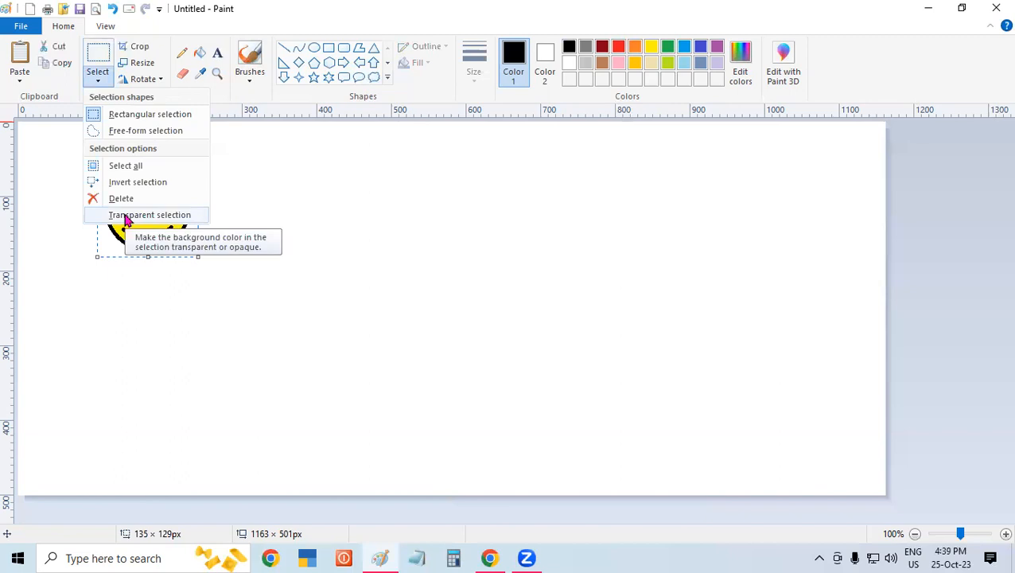
click(126, 216)
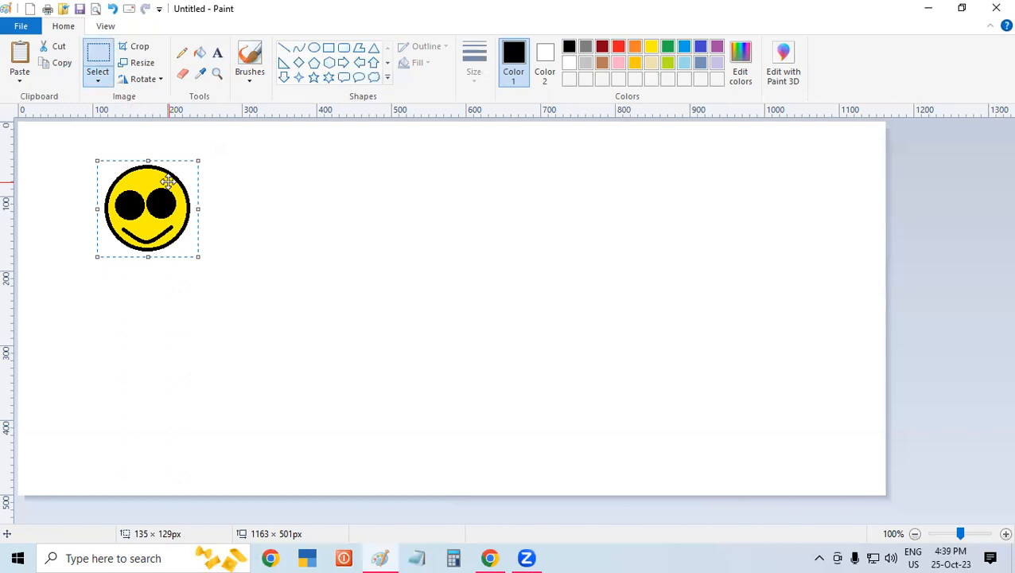
mouse_move(151, 183)
mouse_down()
mouse_move(143, 256)
mouse_move(177, 311)
mouse_move(272, 262)
mouse_move(341, 159)
mouse_move(404, 277)
mouse_move(510, 200)
mouse_move(590, 175)
mouse_move(731, 324)
mouse_move(777, 185)
mouse_move(860, 294)
mouse_move(772, 421)
mouse_move(620, 422)
mouse_move(168, 385)
mouse_move(72, 245)
mouse_move(260, 199)
mouse_move(432, 185)
mouse_move(539, 308)
mouse_move(738, 157)
mouse_move(861, 395)
mouse_move(419, 269)
mouse_move(50, 294)
mouse_move(302, 288)
mouse_move(644, 140)
mouse_move(599, 273)
mouse_move(540, 309)
mouse_up()
click(903, 296)
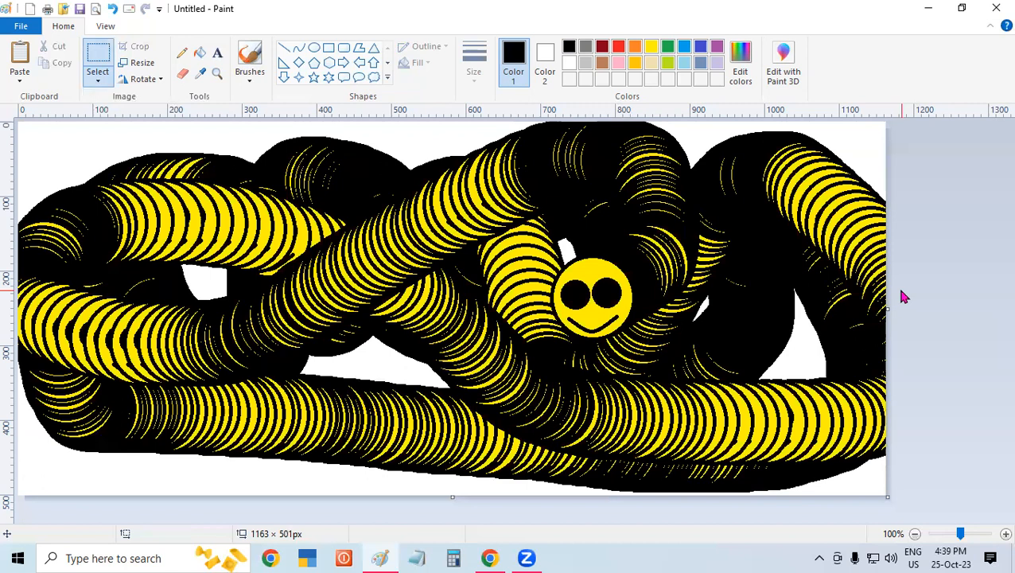
- Delete the entire picture and draw a new large face circle in the canvas's upper-left area
key(ctrl+a)
key(Delete)
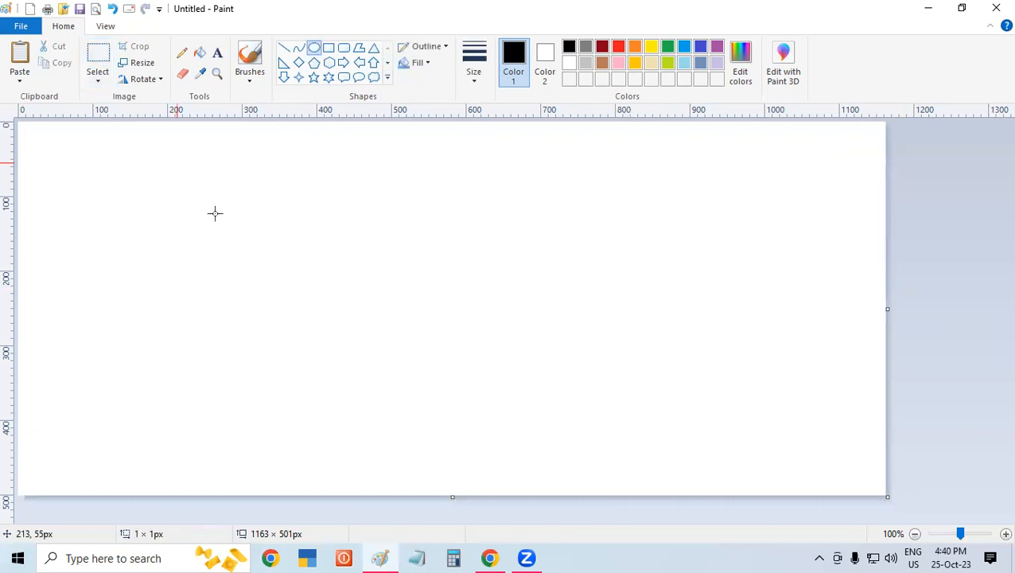
drag(176, 162, 278, 266)
click(401, 237)
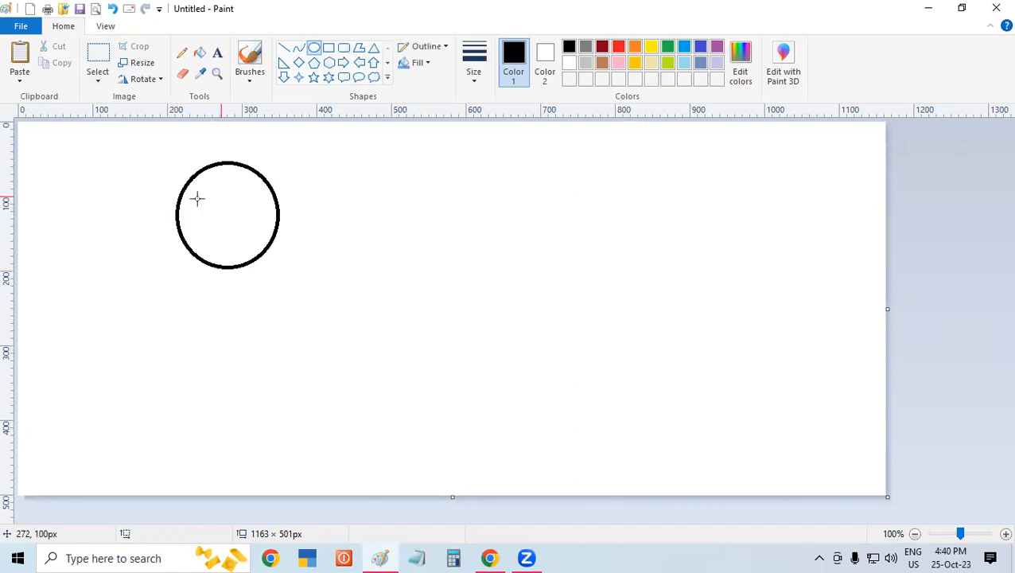
- Draw two separate eye circles inside the face and a curved smile of about 67 × 31 px below them
mouse_move(191, 195)
mouse_down()
mouse_move(218, 225)
mouse_move(262, 222)
mouse_up()
click(459, 253)
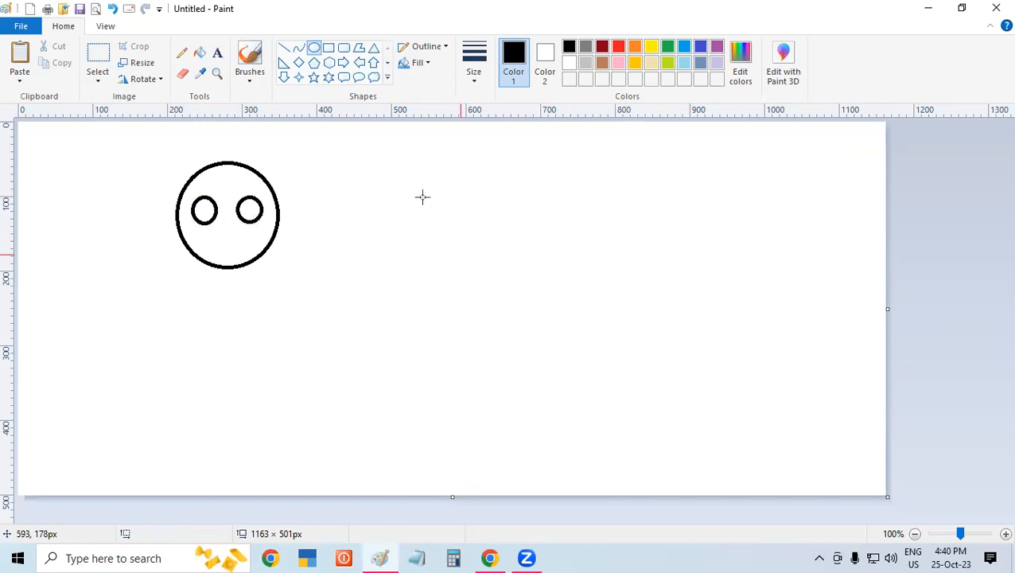
click(299, 49)
mouse_move(204, 238)
mouse_down()
mouse_move(257, 232)
mouse_move(240, 238)
mouse_up()
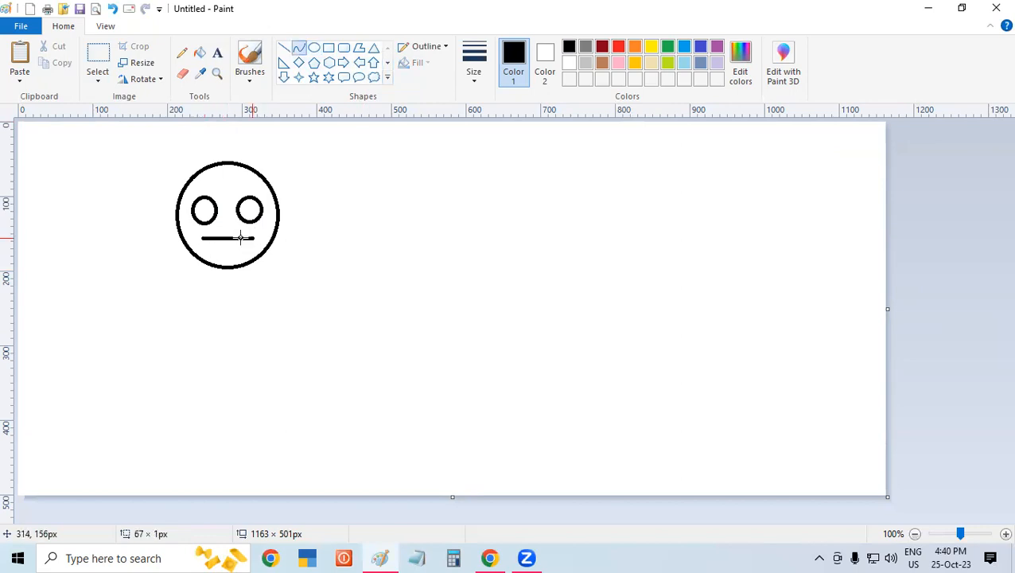
click(231, 248)
click(220, 260)
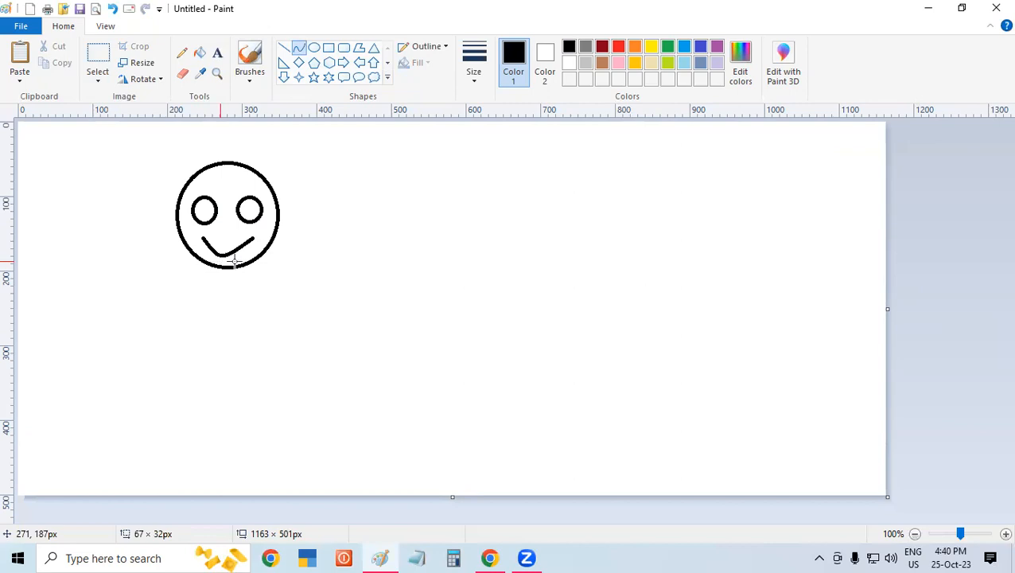
drag(228, 259, 229, 260)
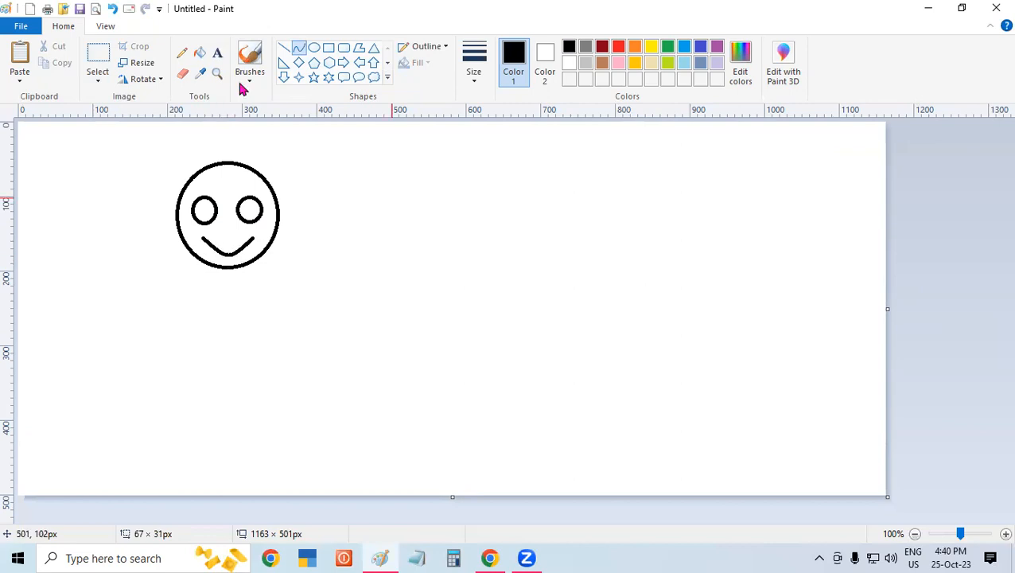
- Color the new smiley by filling both eyes with black and the face with yellow
click(199, 52)
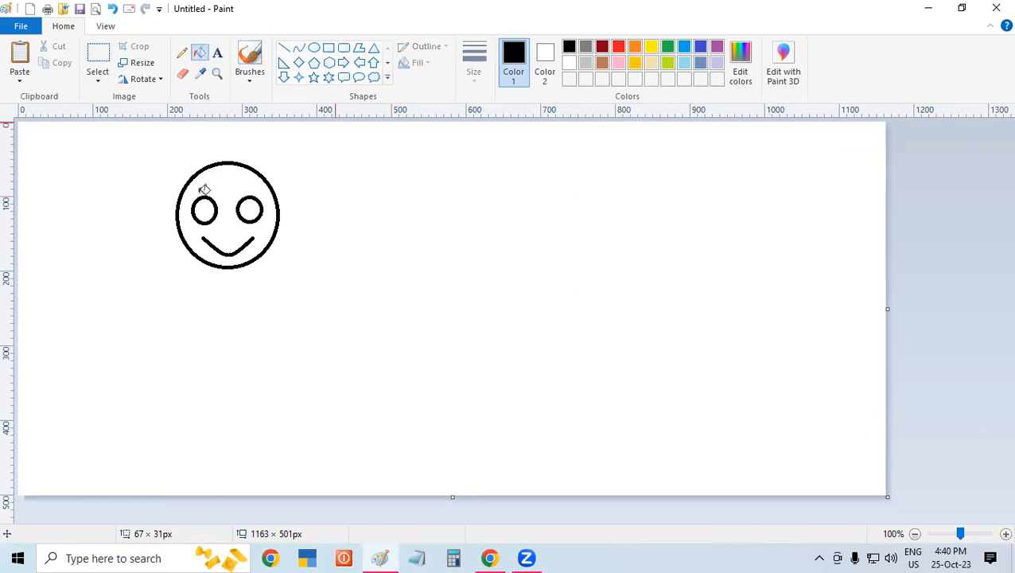
click(207, 209)
click(249, 209)
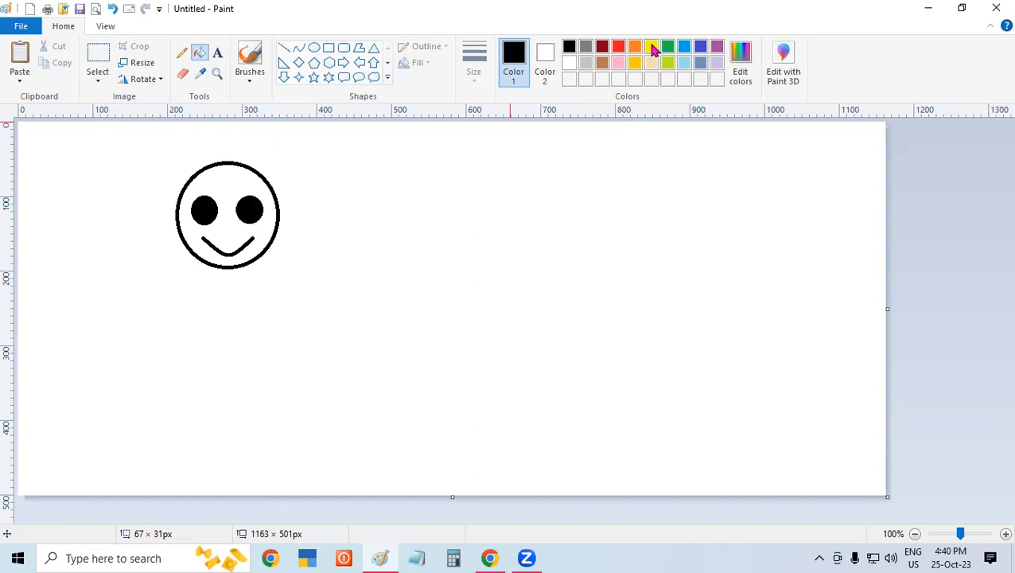
click(222, 178)
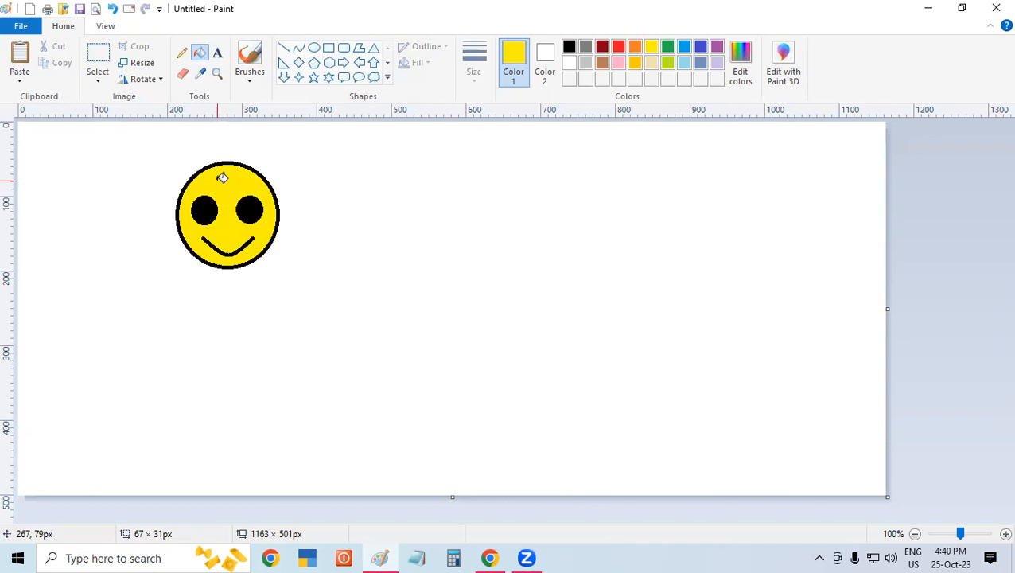
- Try to select the smiley with a rectangular selection of about 133 × 133 px, undoing and redoing the yellow fill
click(95, 73)
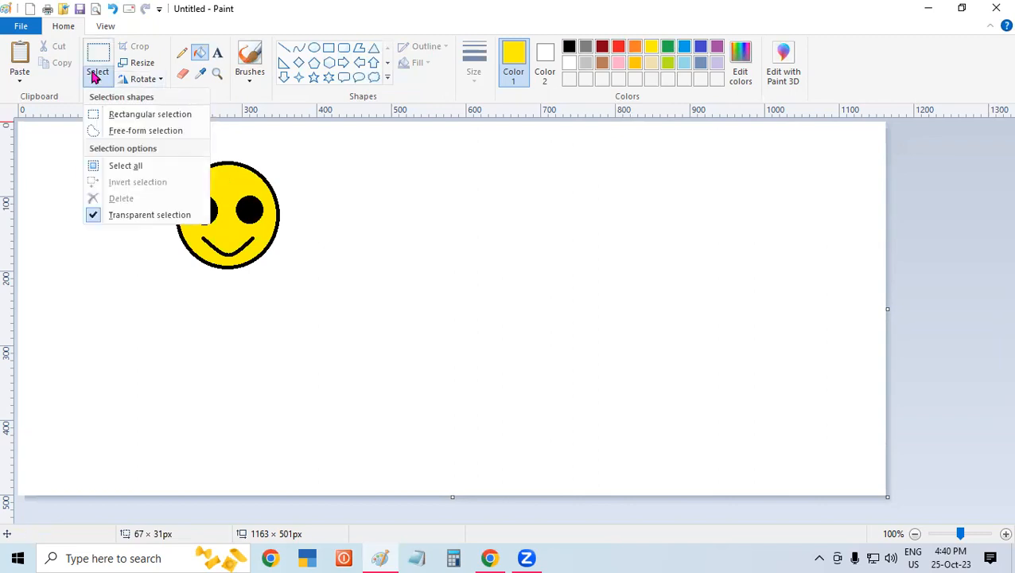
click(118, 118)
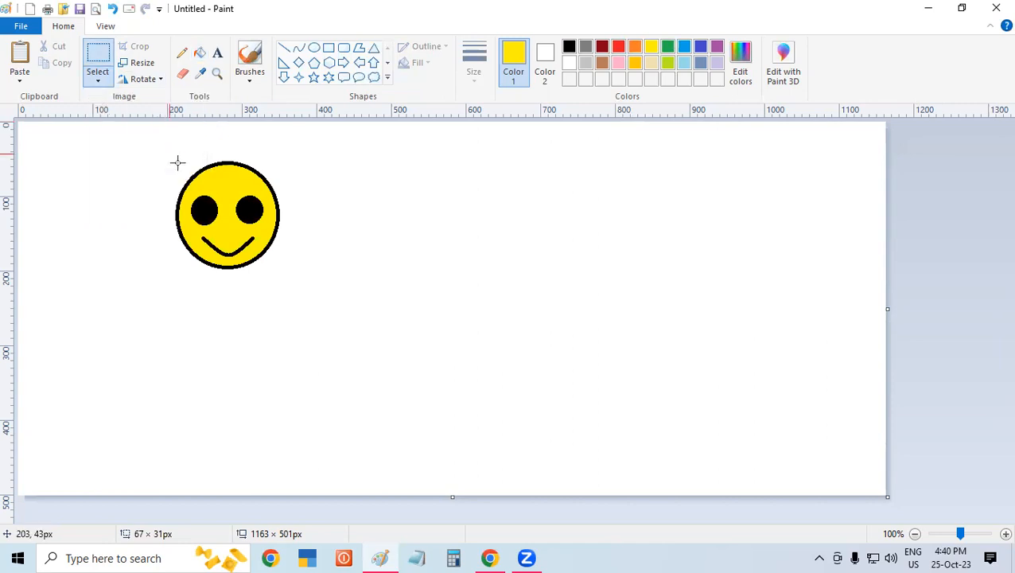
drag(179, 162, 216, 193)
drag(278, 261, 277, 261)
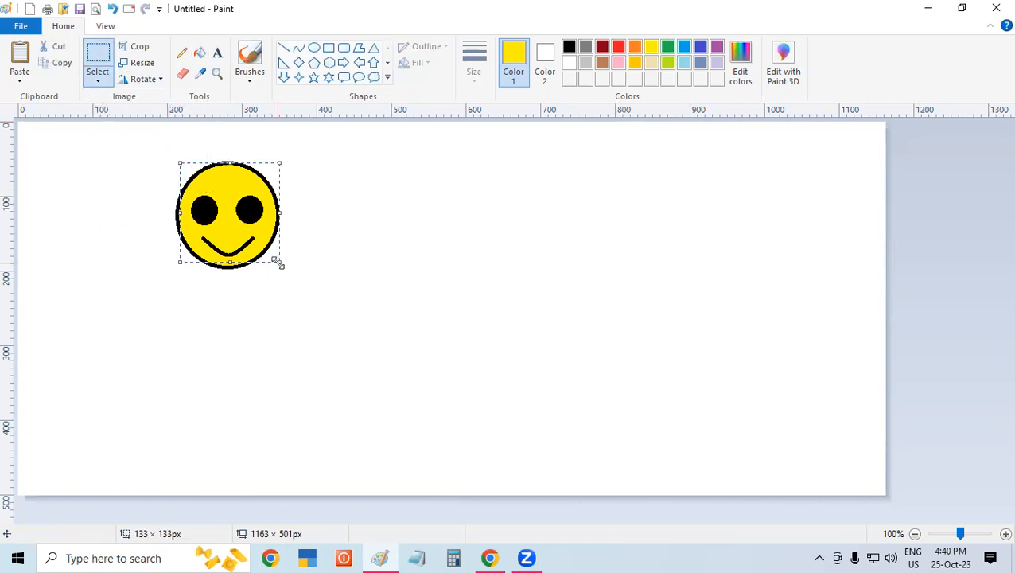
key(ctrl+z)
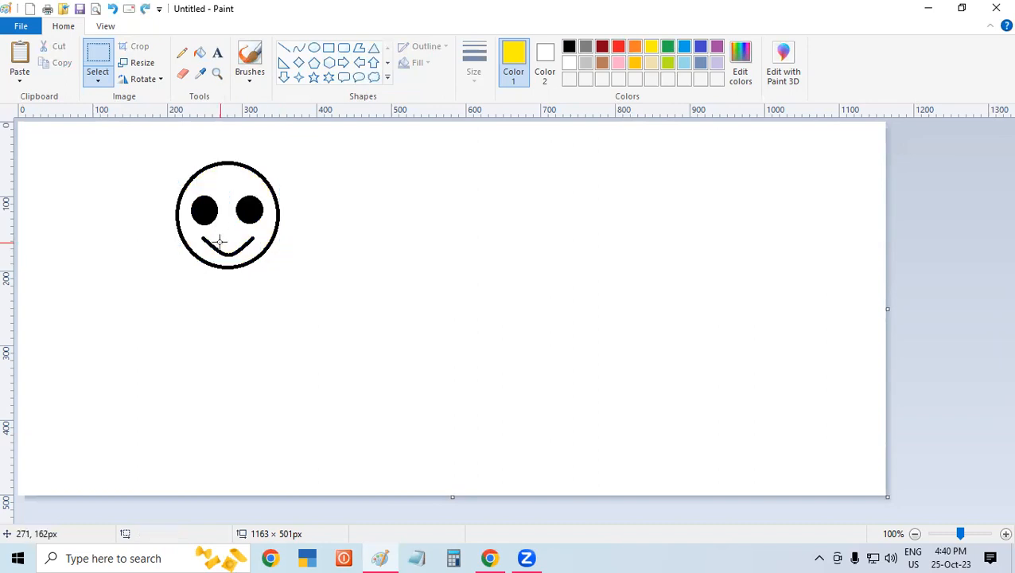
key(ctrl+y)
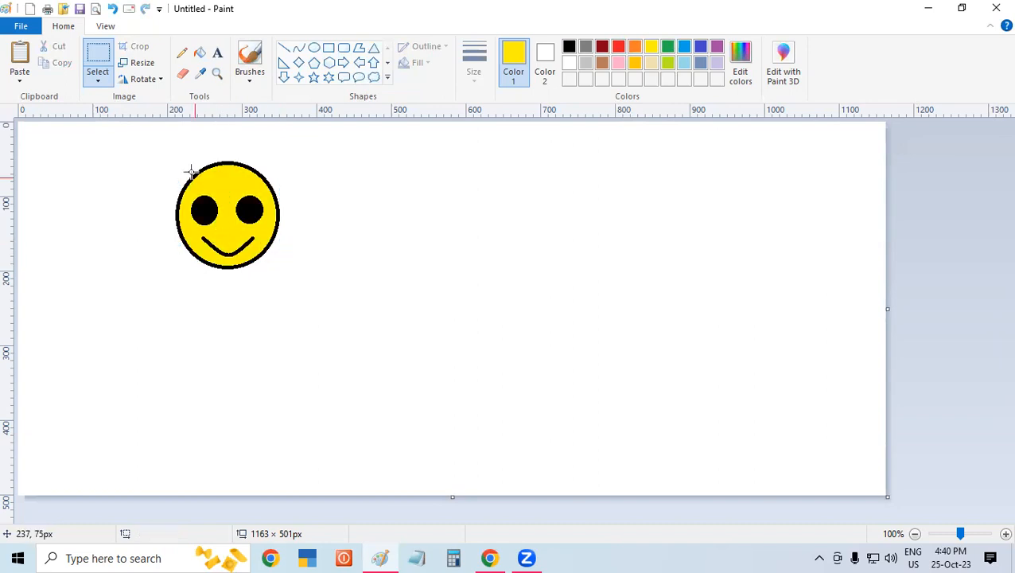
- Select the whole smiley in a transparent rectangle of about 153 × 154 px and smear a trail of its copies over the canvas
drag(171, 158, 284, 272)
click(106, 77)
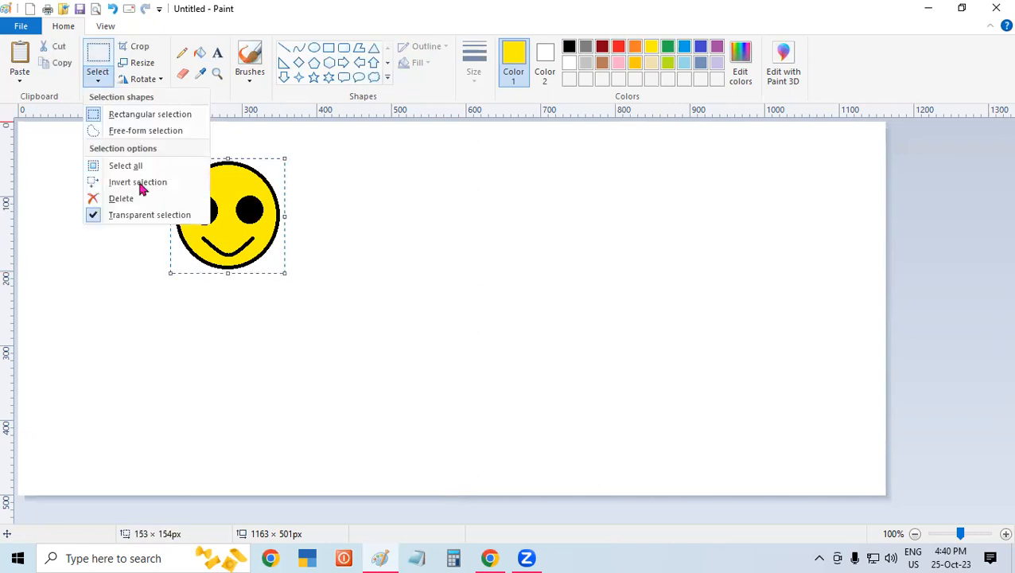
click(213, 222)
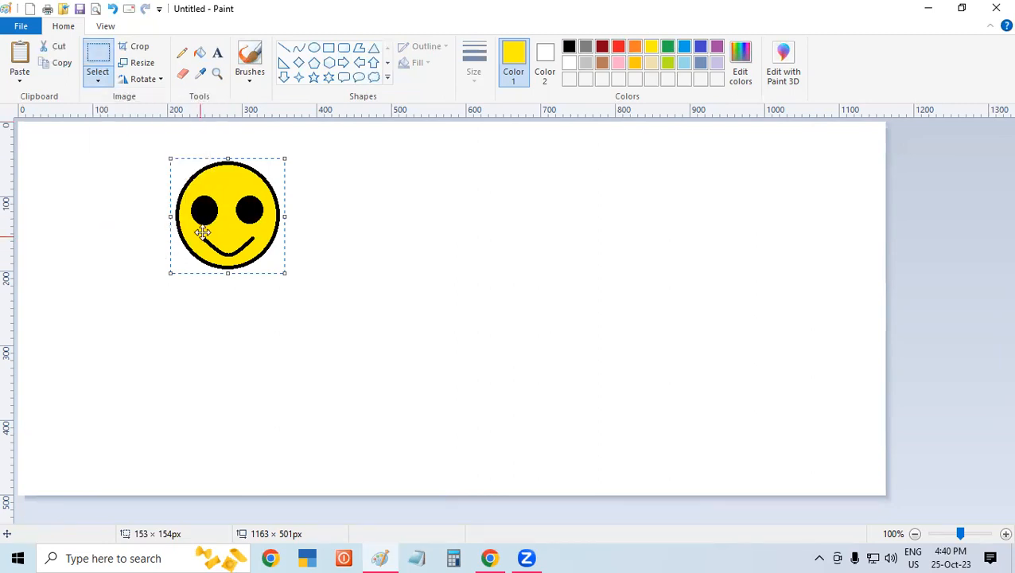
mouse_move(199, 233)
mouse_down()
mouse_move(568, 261)
mouse_move(643, 319)
mouse_move(517, 373)
mouse_move(174, 374)
mouse_up()
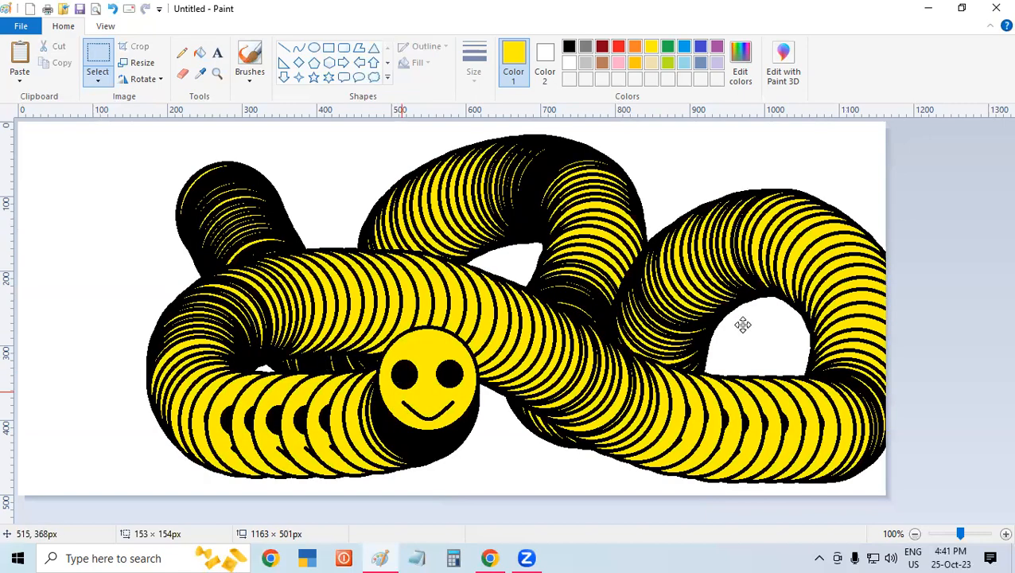
mouse_move(742, 325)
mouse_down()
mouse_move(323, 369)
mouse_move(416, 213)
mouse_move(563, 400)
mouse_move(171, 295)
mouse_move(550, 214)
mouse_move(618, 383)
mouse_move(124, 338)
mouse_move(600, 221)
mouse_move(432, 378)
mouse_move(750, 152)
mouse_move(784, 369)
mouse_move(670, 347)
mouse_move(824, 217)
mouse_move(472, 362)
mouse_move(289, 214)
mouse_move(595, 329)
mouse_move(138, 338)
mouse_move(338, 404)
mouse_move(408, 353)
mouse_move(387, 355)
mouse_move(500, 328)
mouse_move(480, 233)
mouse_move(655, 281)
mouse_up()
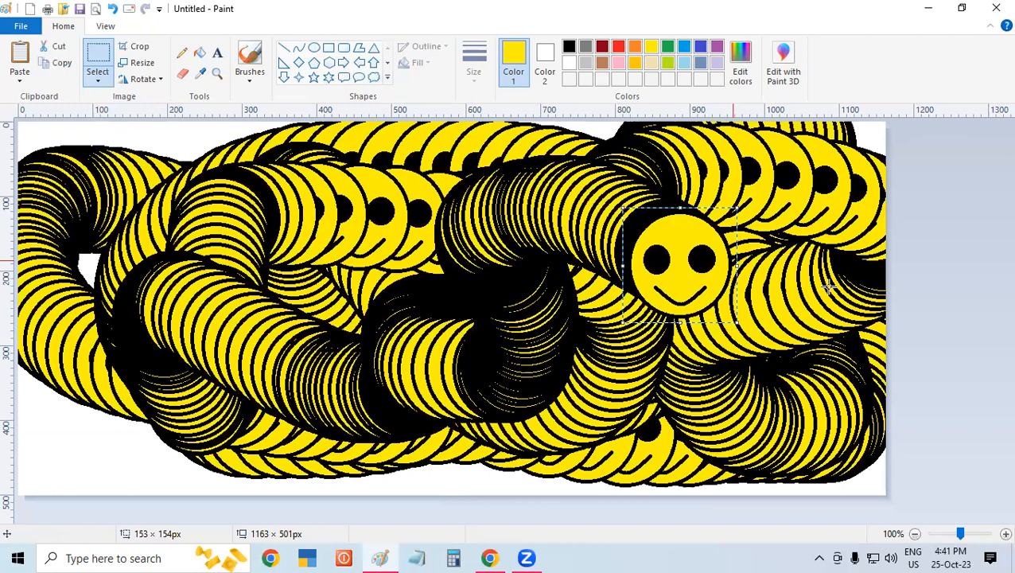
click(804, 223)
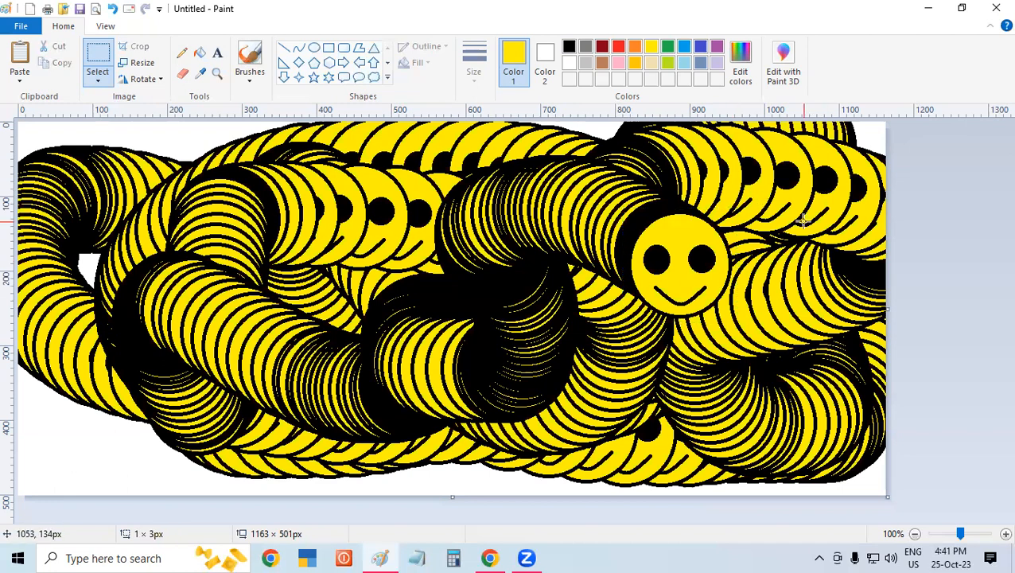